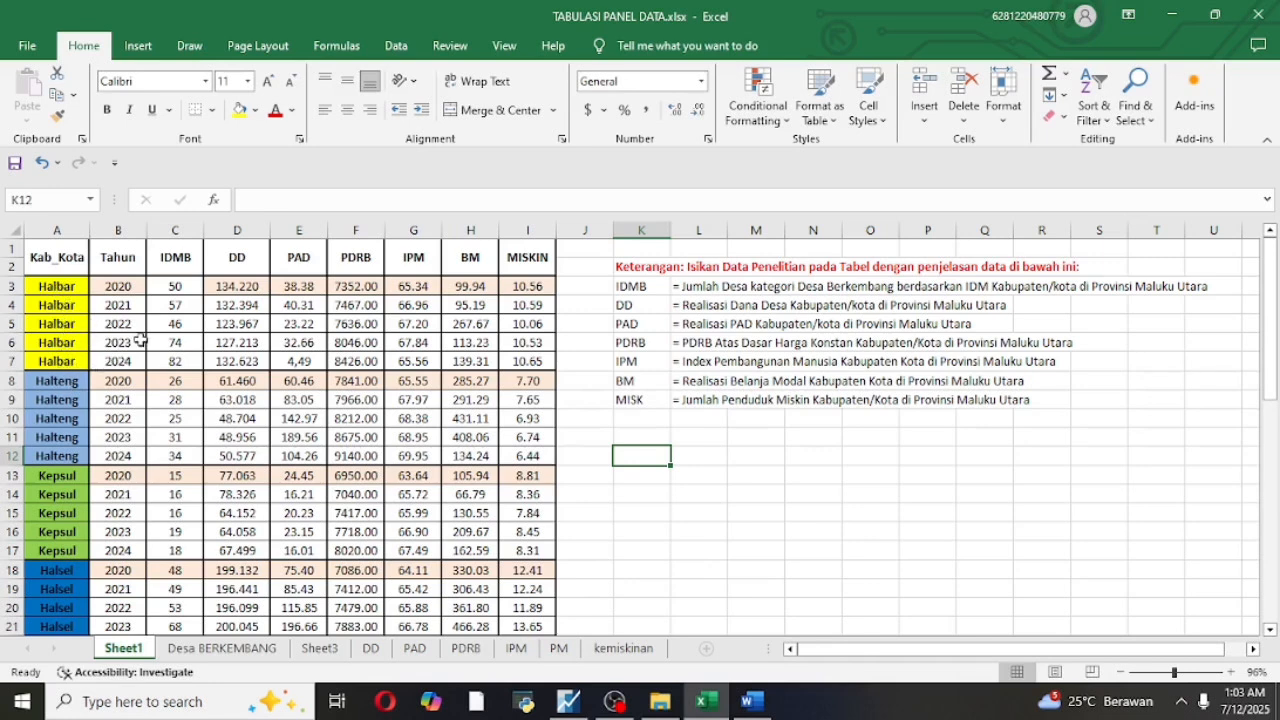
{"action": "scroll", "coordinate": [75, 332], "scroll_direction": "down", "scroll_amount": 3}
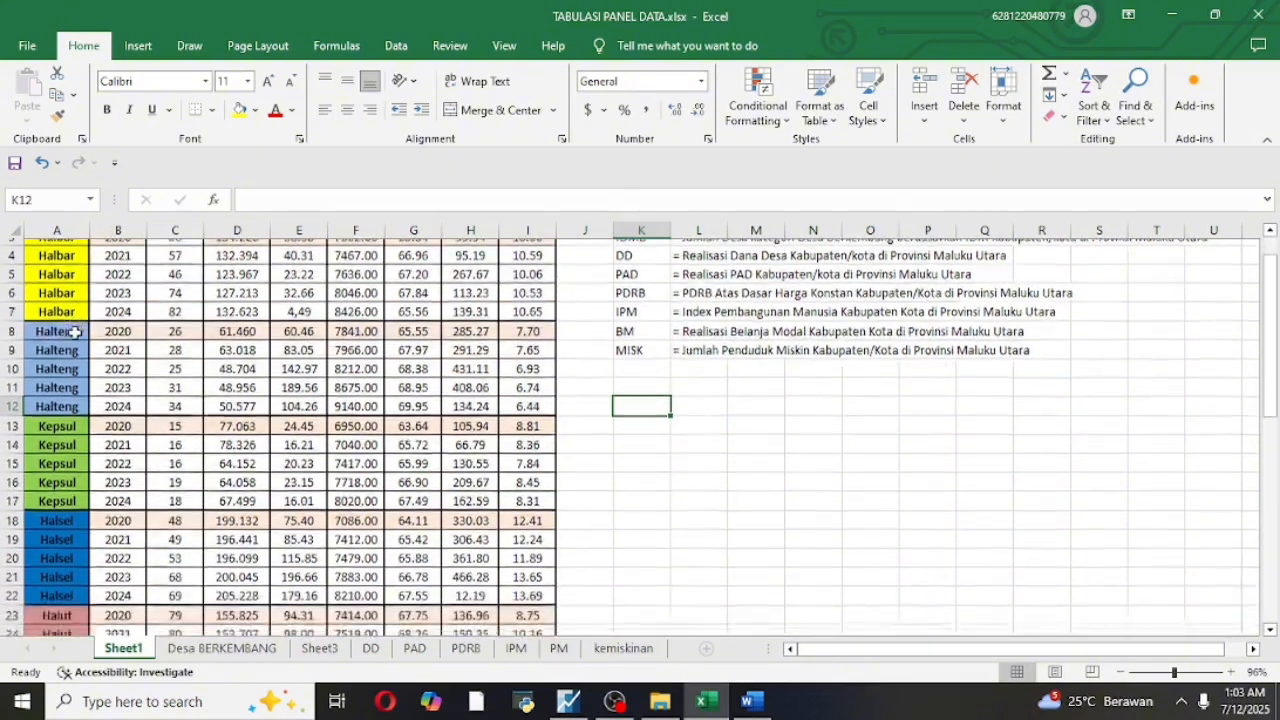
{"action": "scroll", "coordinate": [75, 332], "scroll_direction": "down", "scroll_amount": 2}
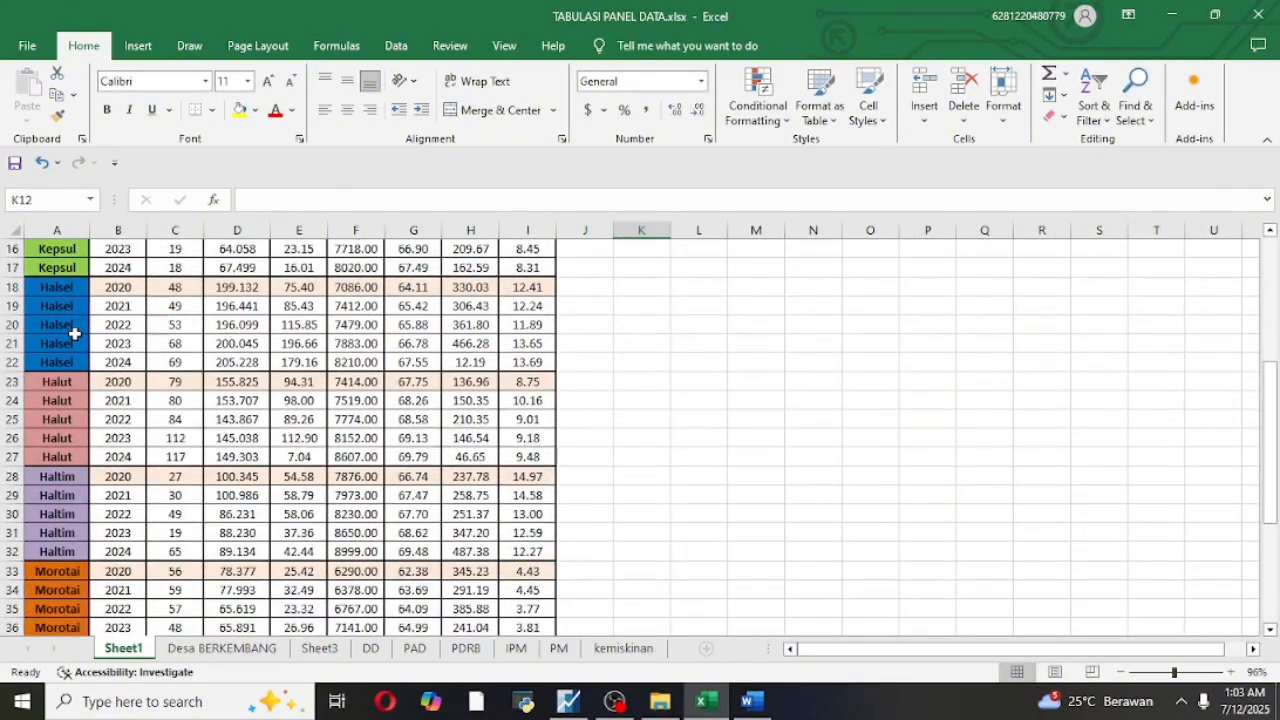
{"action": "scroll", "coordinate": [75, 332], "scroll_direction": "up", "scroll_amount": 5}
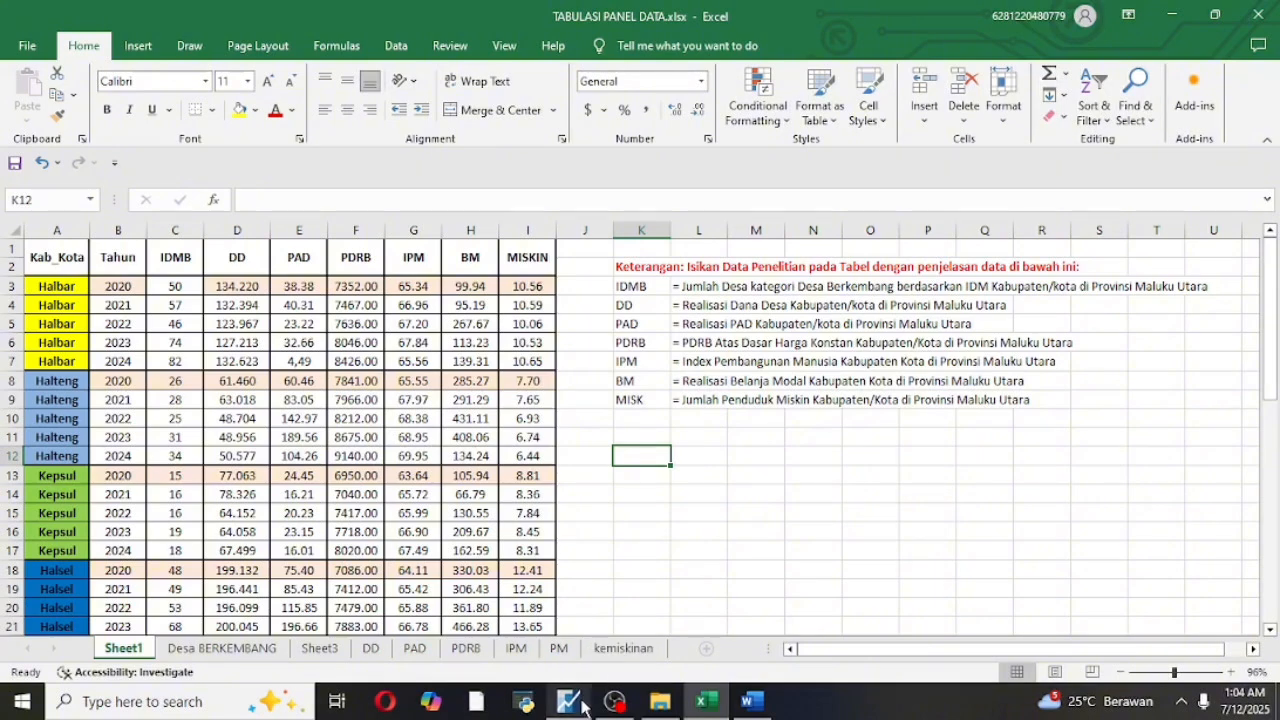
Switch to EViews and create an annual balanced panel workfile from 2020 to 2024 with 9 cross sections.
{"action": "mouse_move", "coordinate": [584, 706]}
{"action": "left_click", "coordinate": [558, 600]}
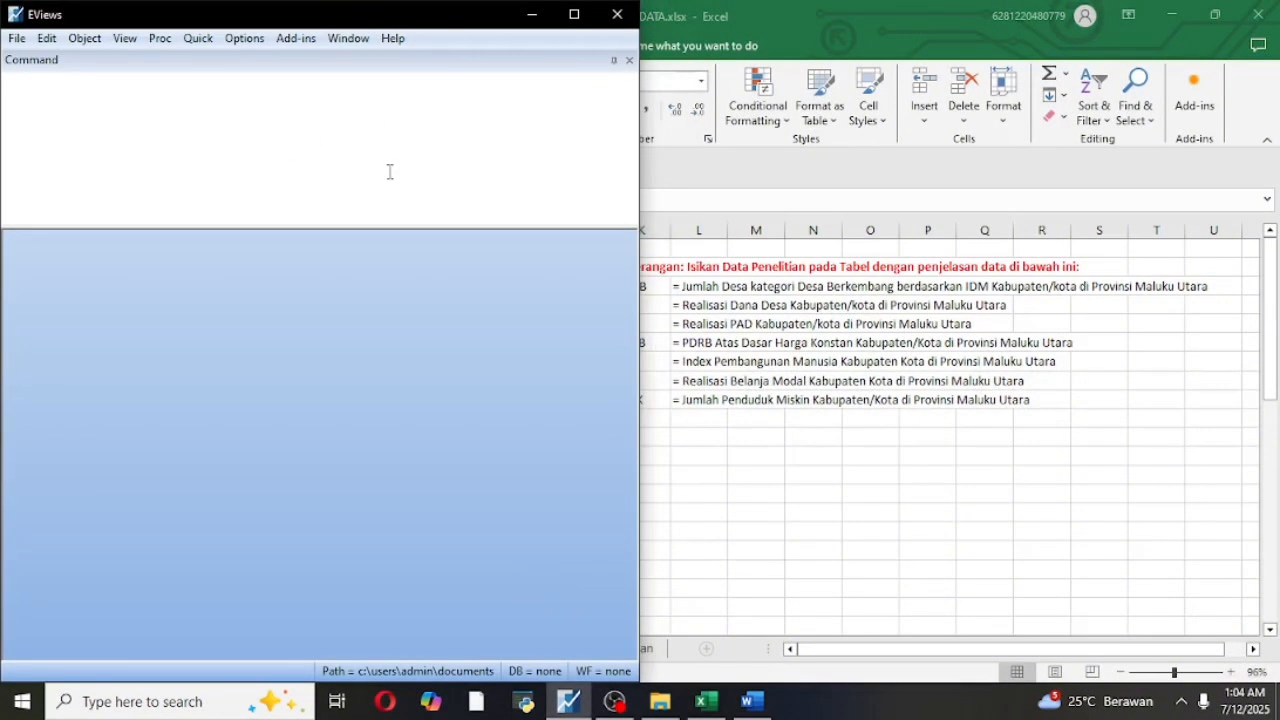
{"action": "left_click", "coordinate": [17, 38]}
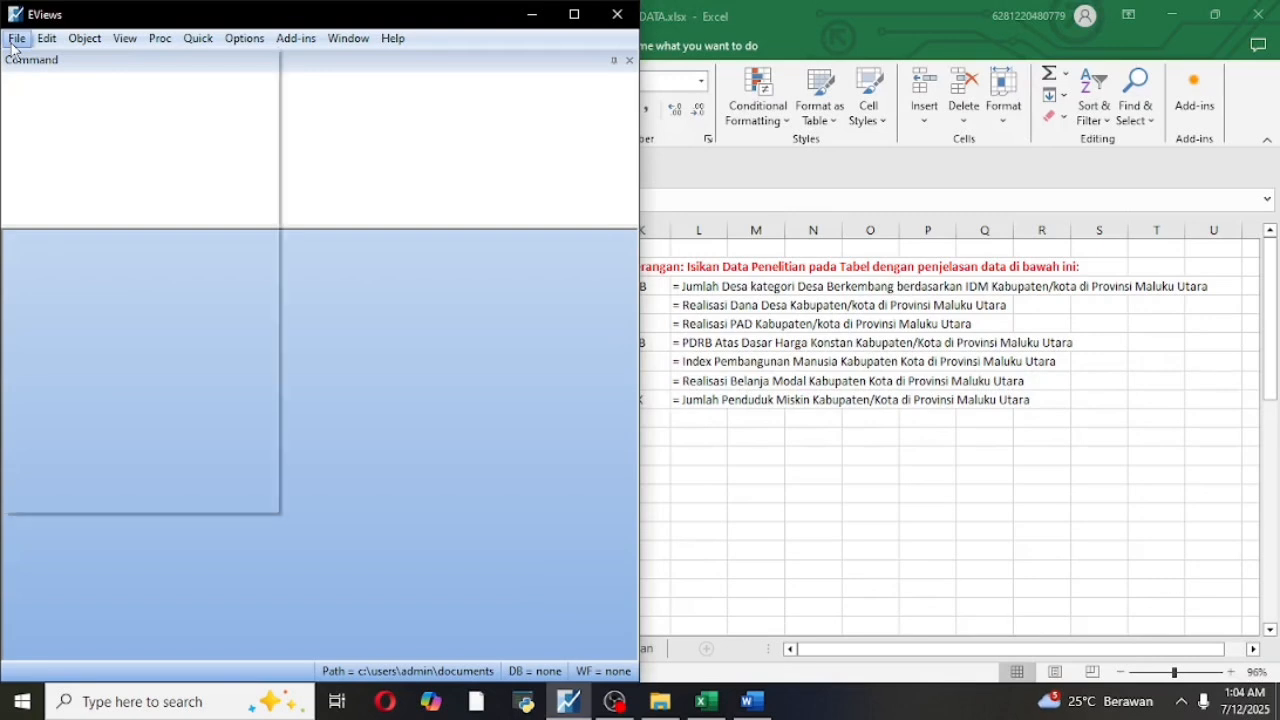
{"action": "mouse_move", "coordinate": [41, 60]}
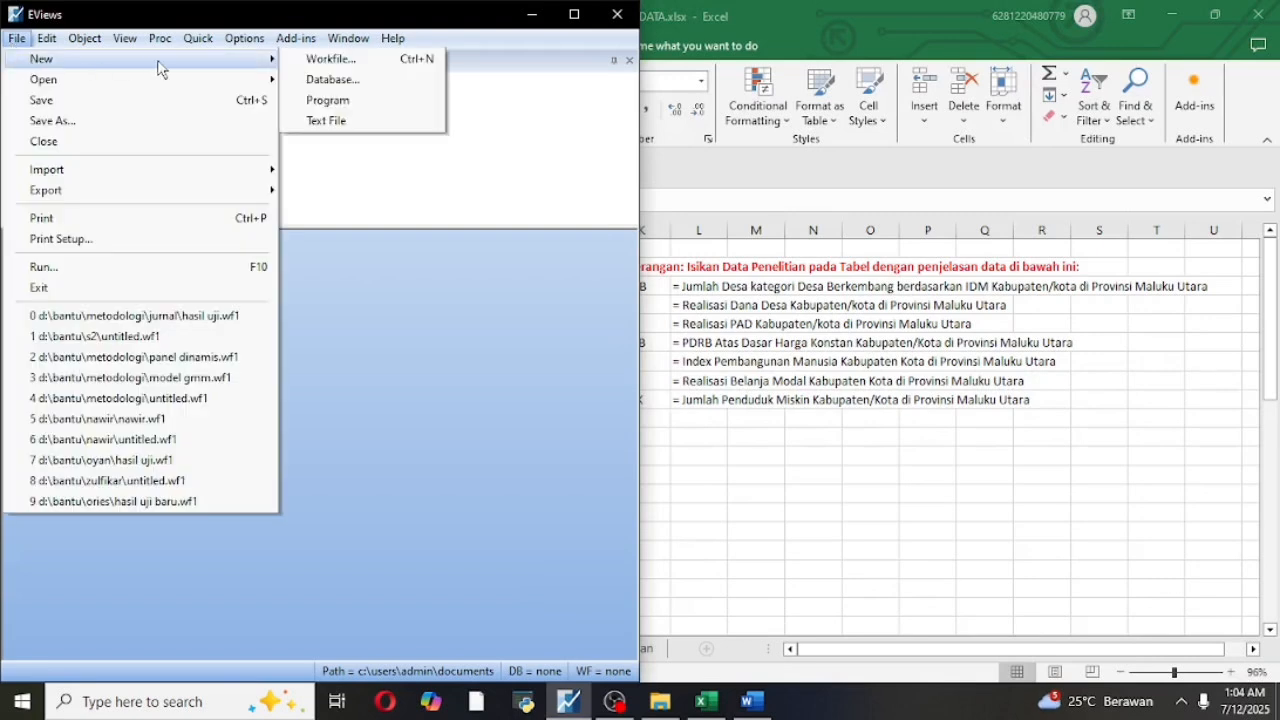
{"action": "left_click", "coordinate": [309, 62]}
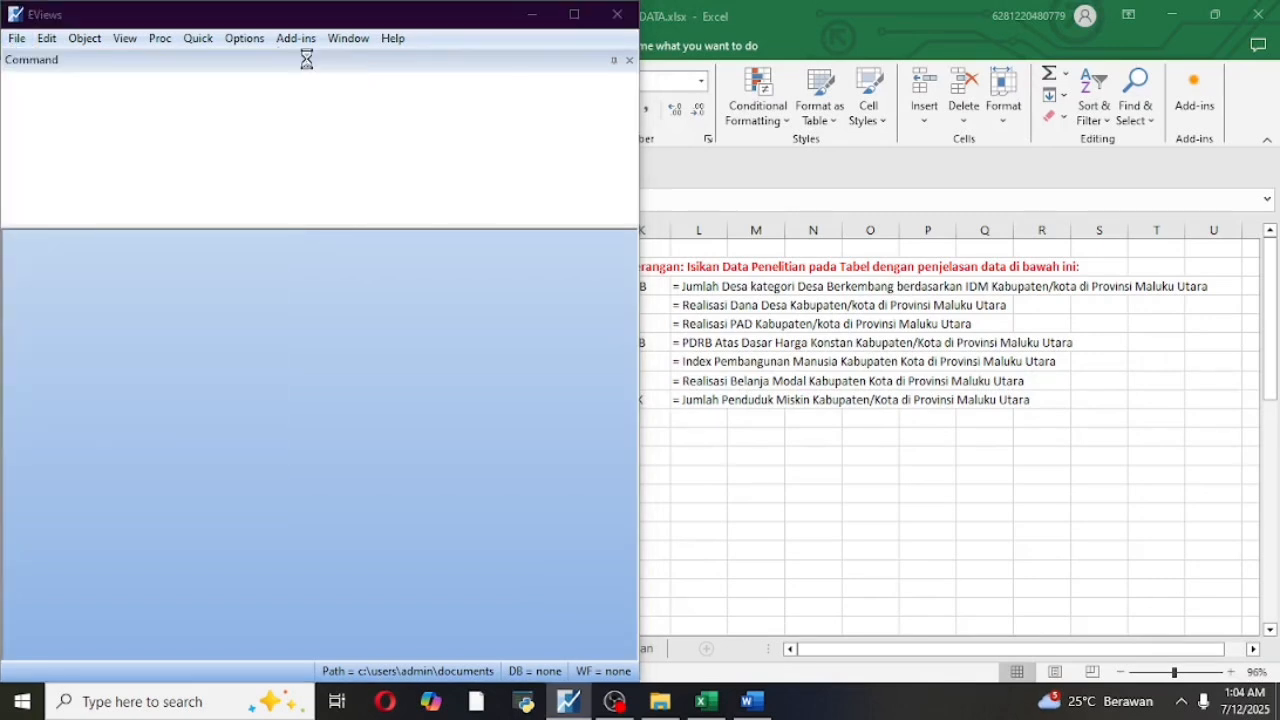
{"action": "left_click", "coordinate": [278, 247]}
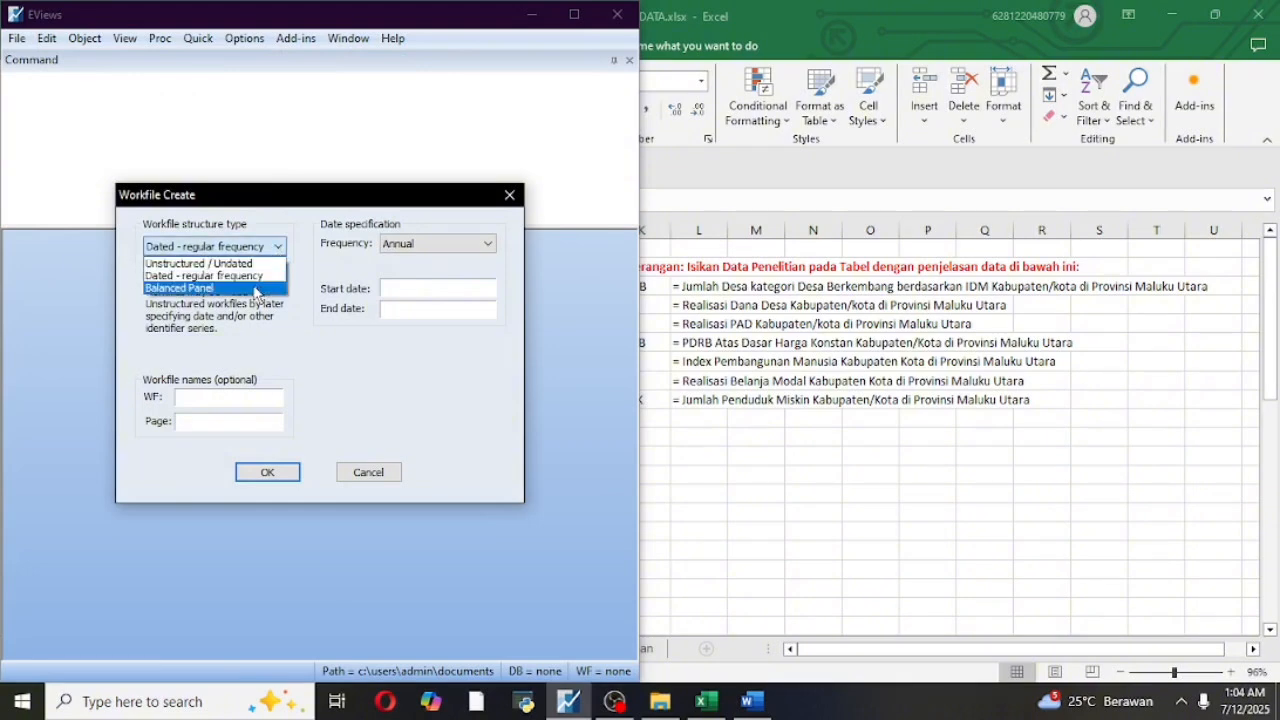
{"action": "left_click", "coordinate": [256, 289]}
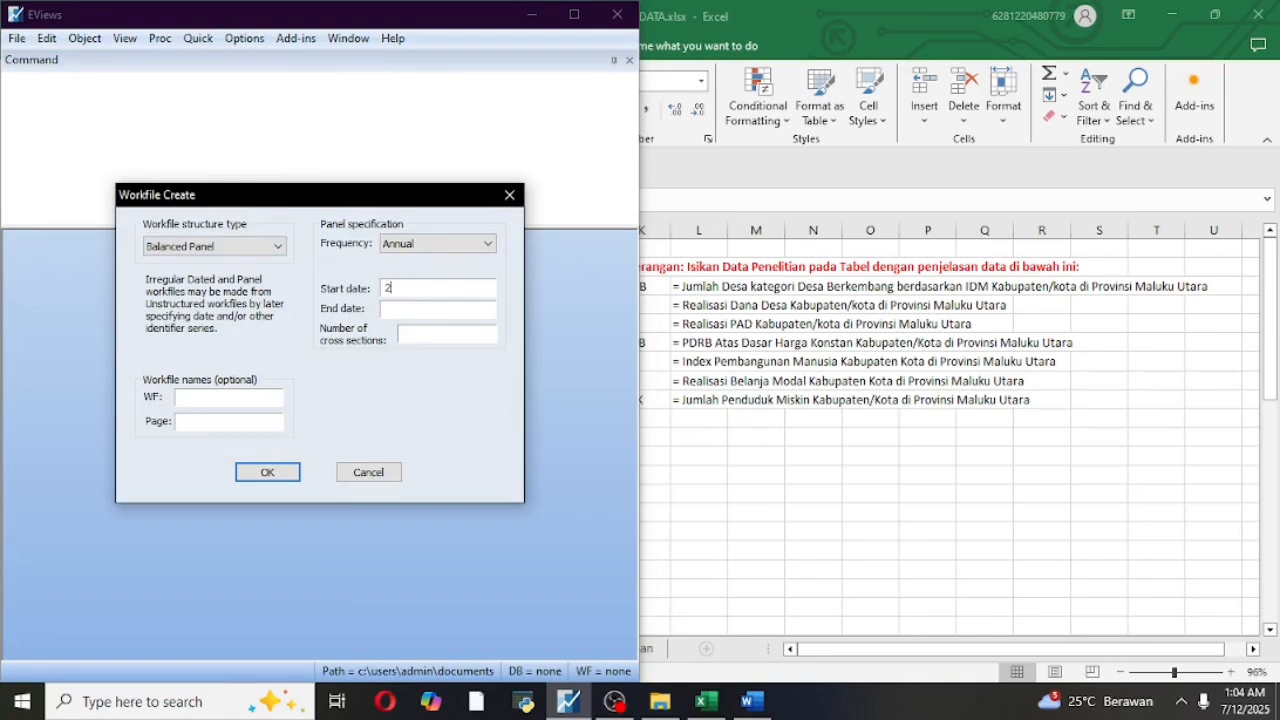
{"action": "type", "text": "20"}
{"action": "left_click", "coordinate": [267, 472]}
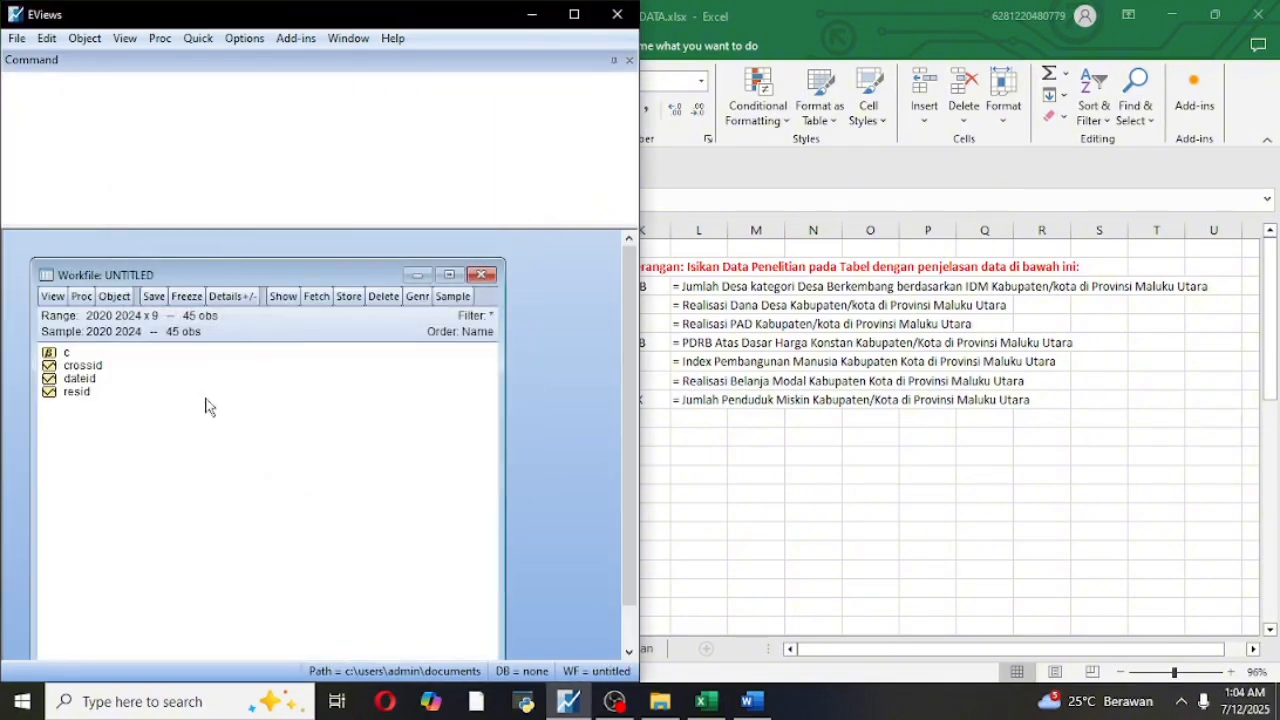
Open an empty group for series entry, reveal its series name row, and move the group window higher.
{"action": "left_click", "coordinate": [198, 38]}
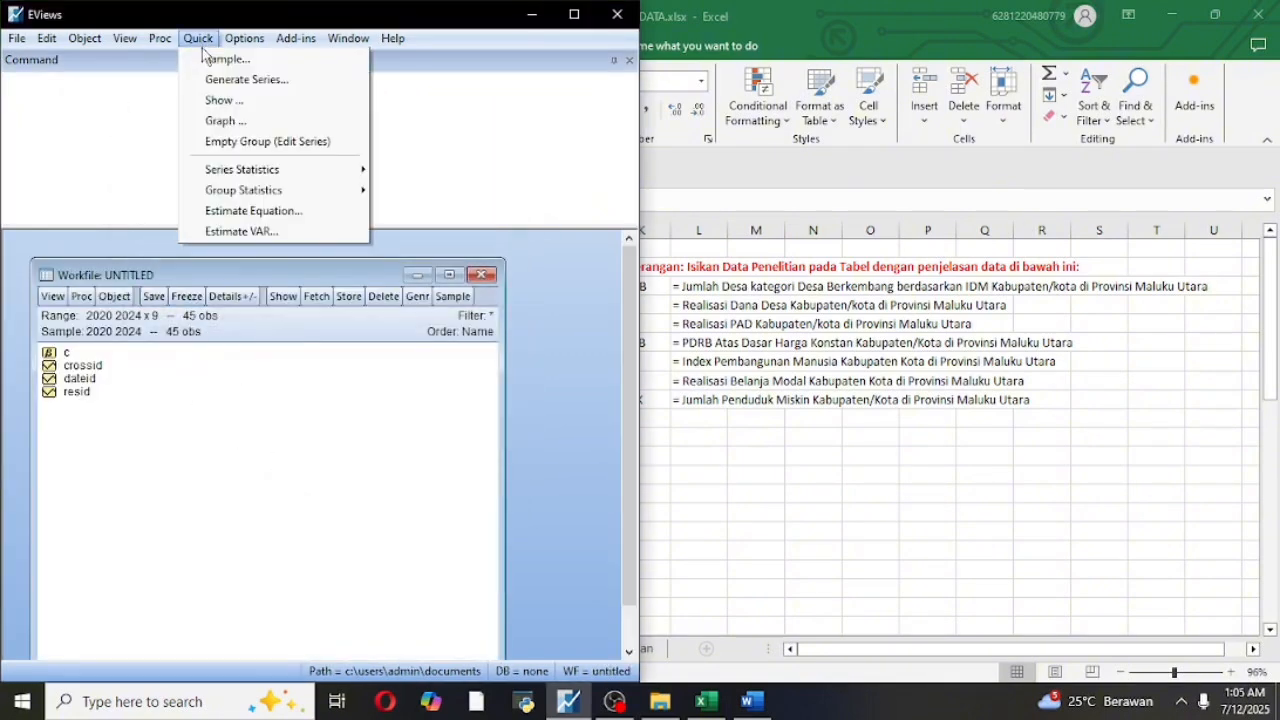
{"action": "left_click", "coordinate": [236, 145]}
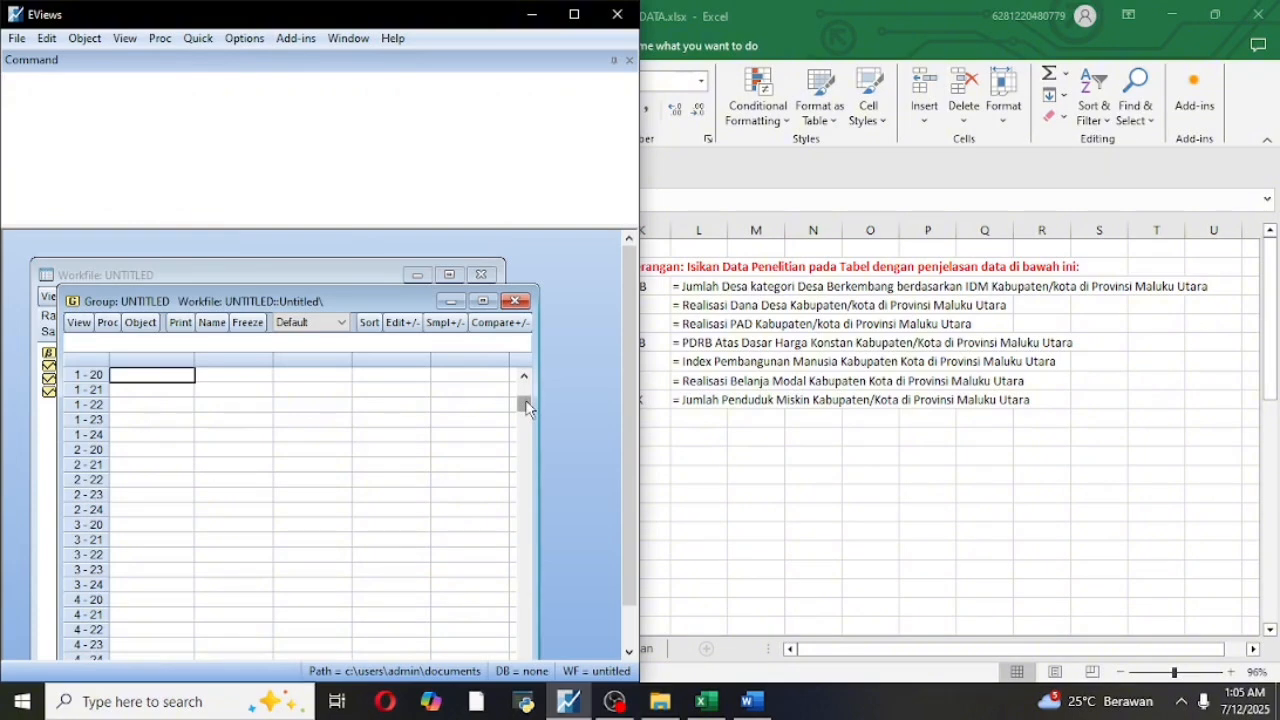
{"action": "left_click_drag", "start_coordinate": [527, 408], "coordinate": [526, 398]}
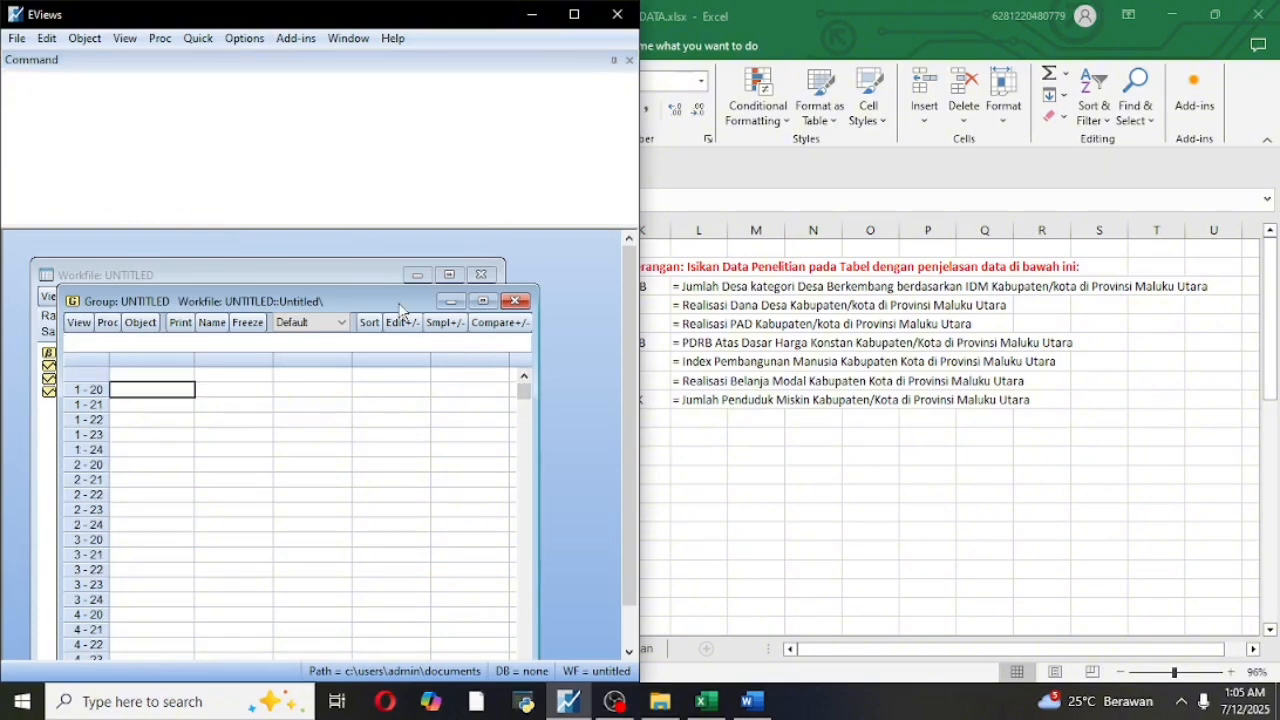
{"action": "left_click_drag", "start_coordinate": [402, 309], "coordinate": [399, 262]}
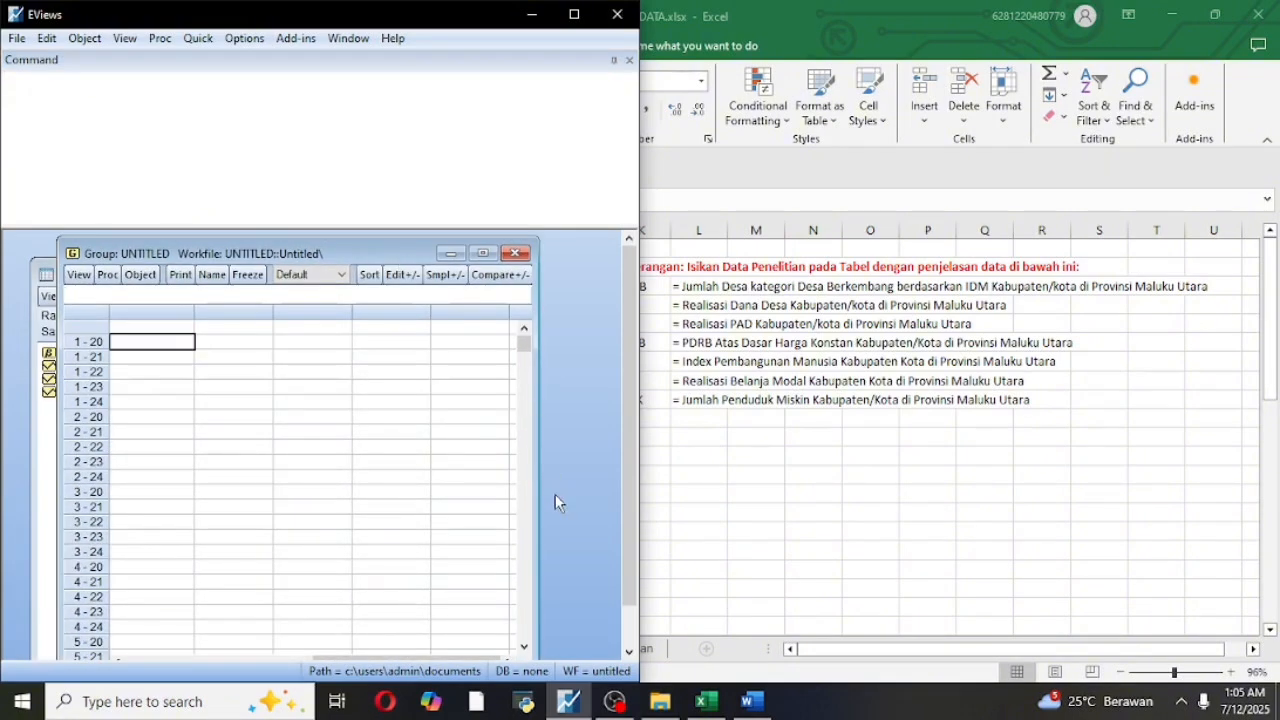
Switch to the Excel workbook and copy the seven variable columns with their headers, range C1:I47, from Sheet1.
{"action": "mouse_move", "coordinate": [715, 708]}
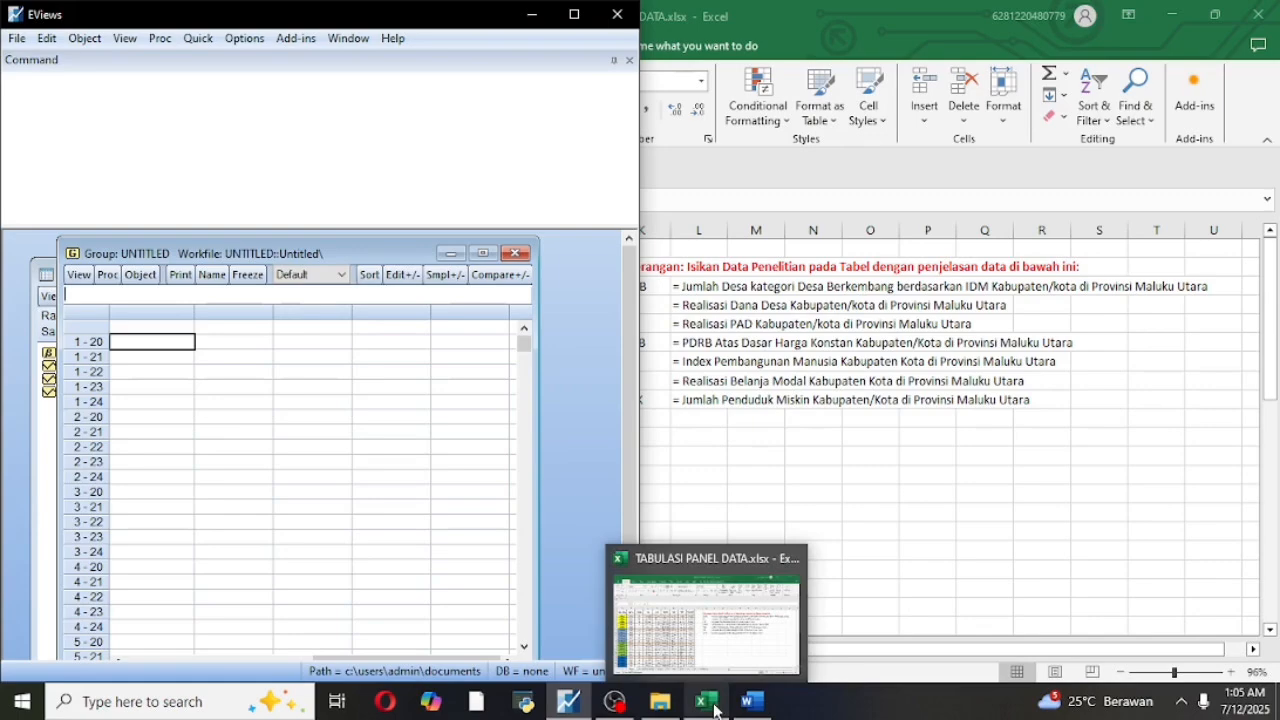
{"action": "left_click", "coordinate": [713, 652]}
{"action": "left_click_drag", "start_coordinate": [176, 257], "coordinate": [527, 597]}
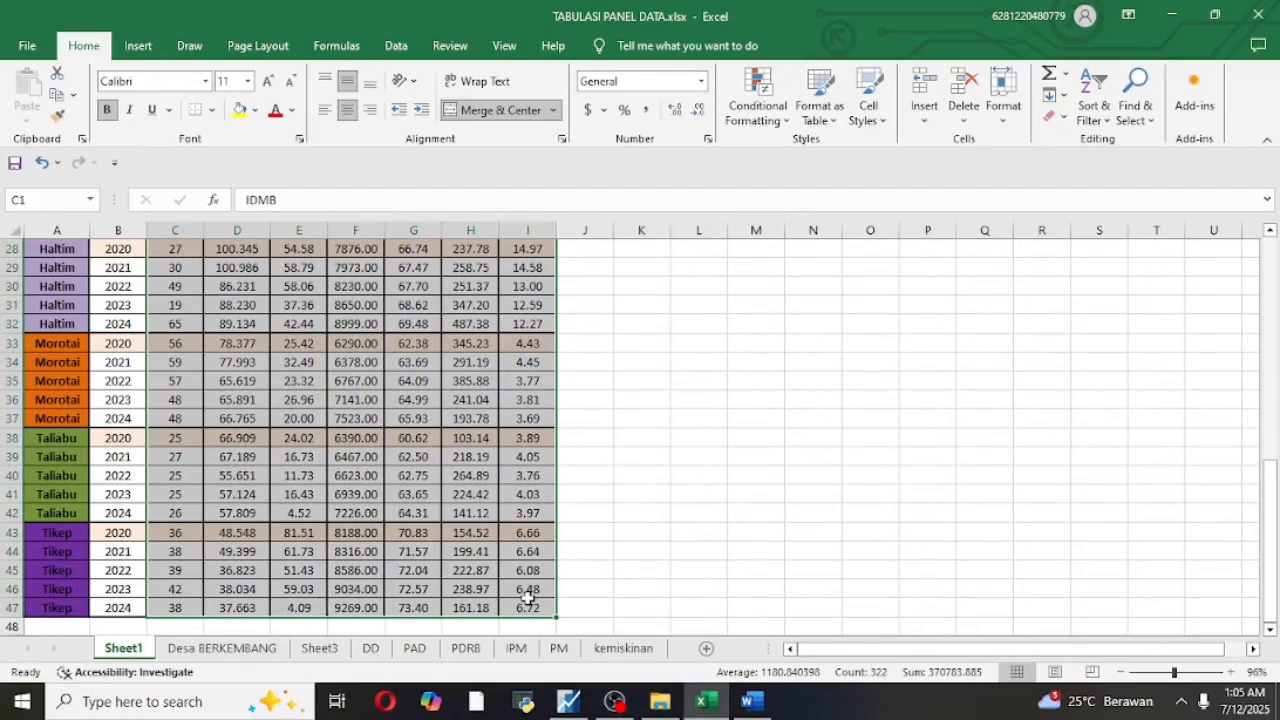
{"action": "key", "text": "ctrl+c"}
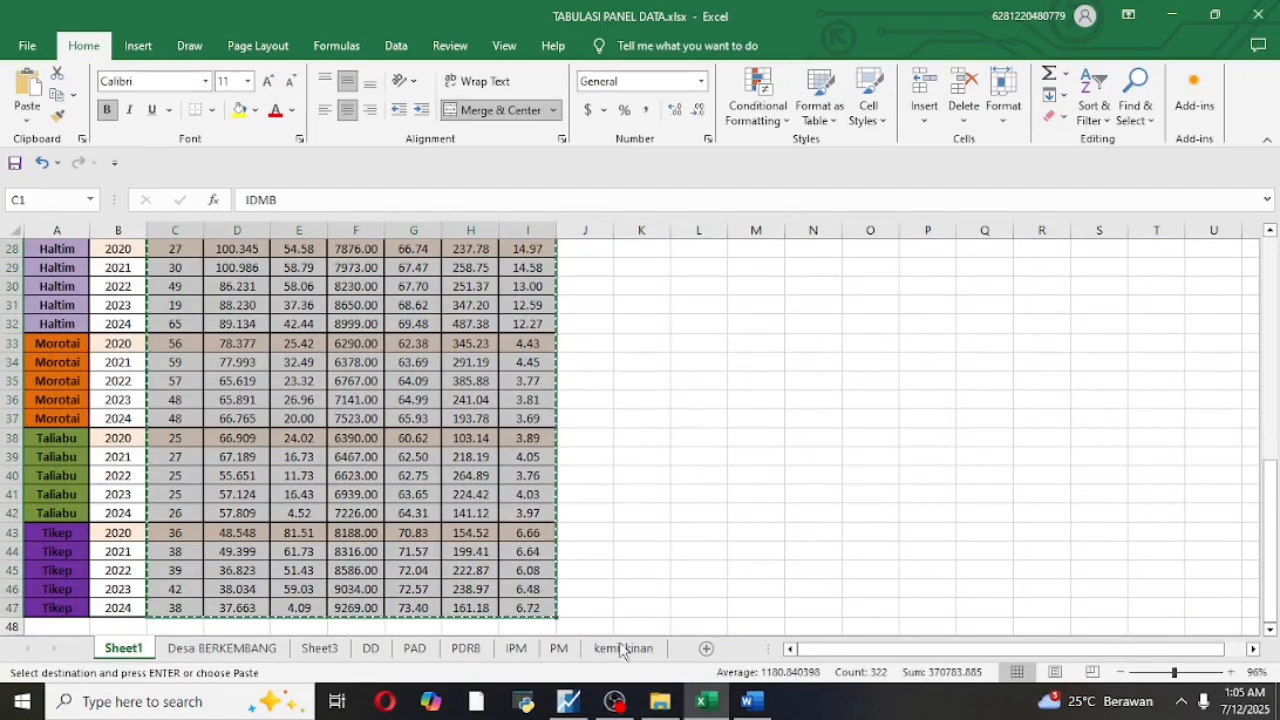
Paste the copied data into the EViews group starting at the first series name cell, and close the group without naming it.
{"action": "mouse_move", "coordinate": [568, 705]}
{"action": "left_click", "coordinate": [577, 604]}
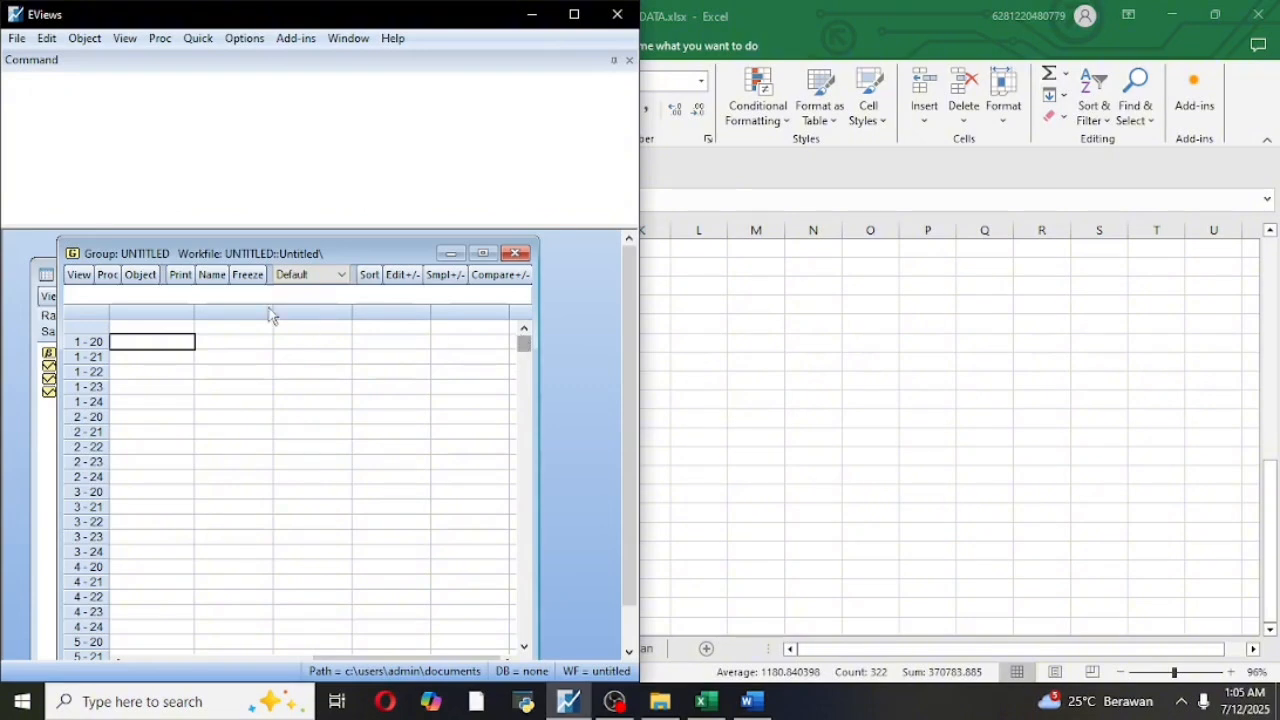
{"action": "left_click", "coordinate": [165, 330]}
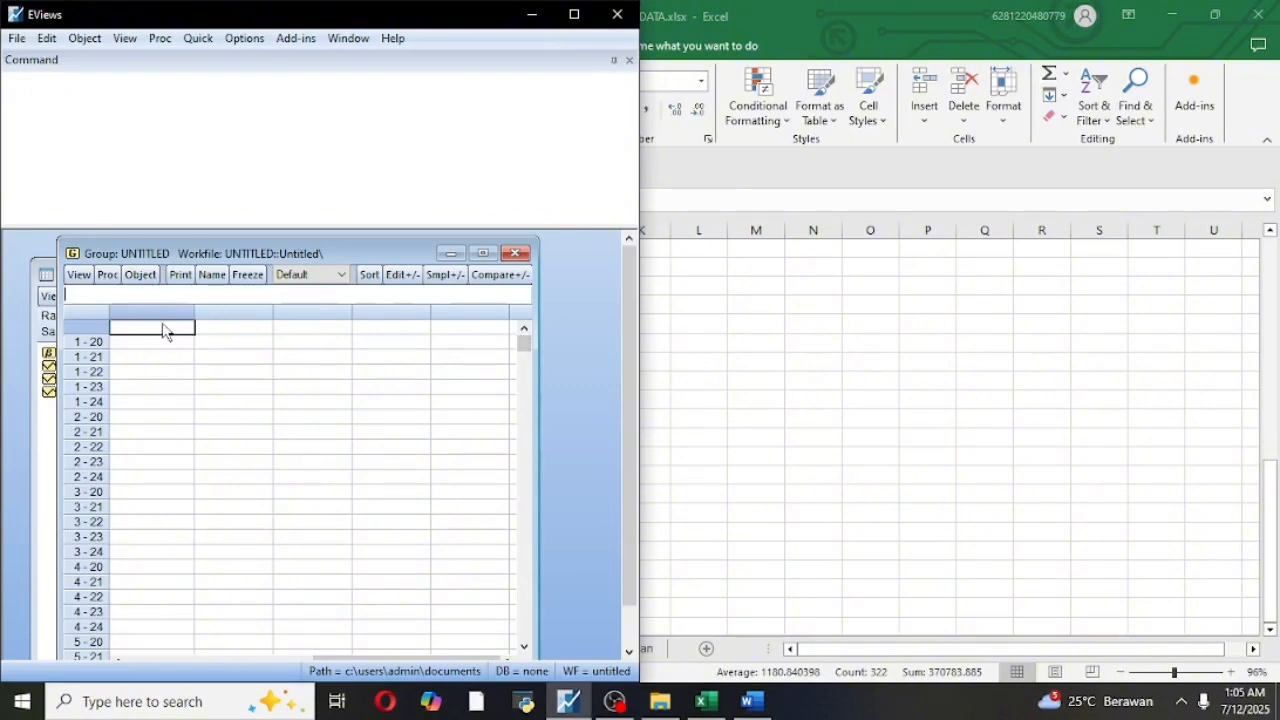
{"action": "key", "text": "ctrl+v"}
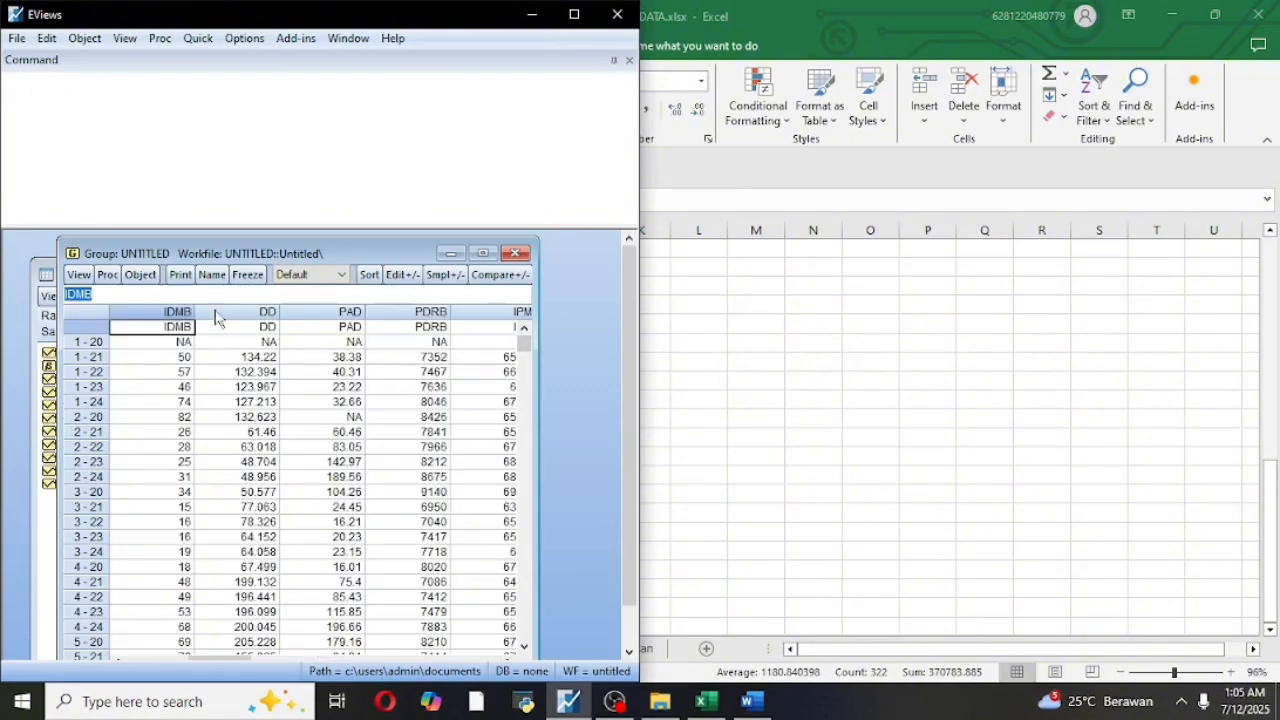
{"action": "left_click", "coordinate": [517, 255]}
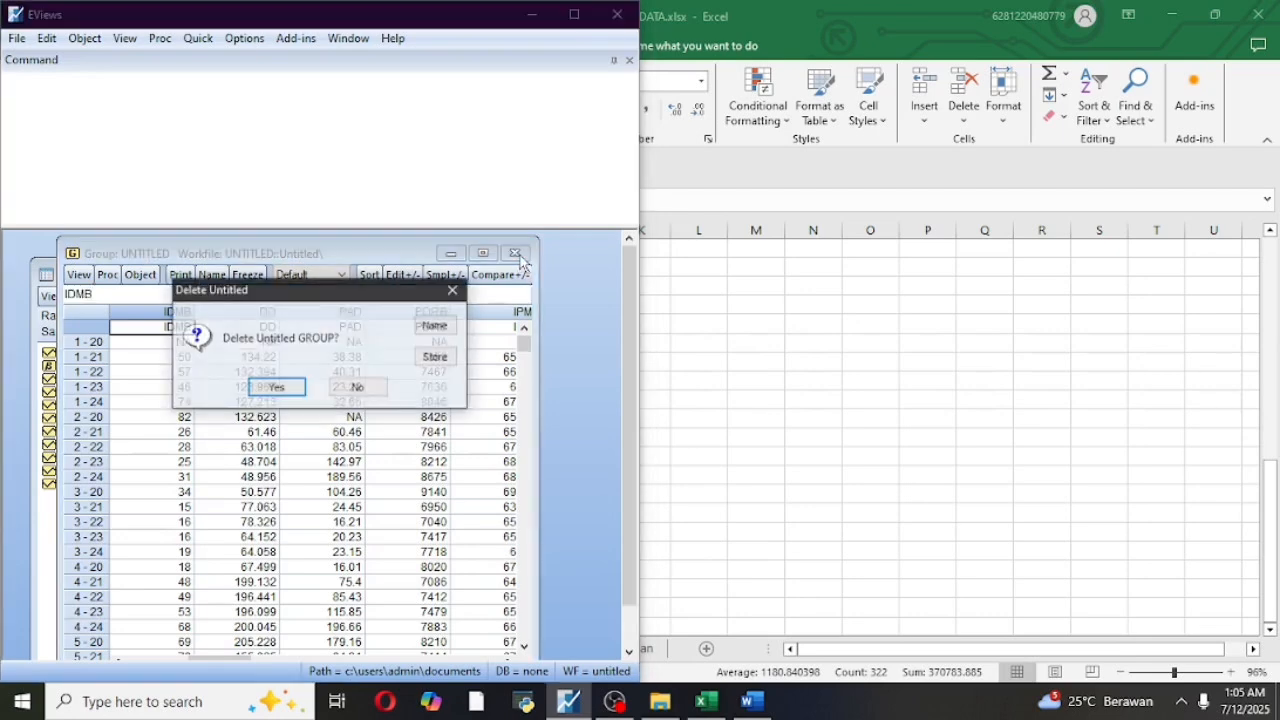
{"action": "left_click", "coordinate": [276, 388]}
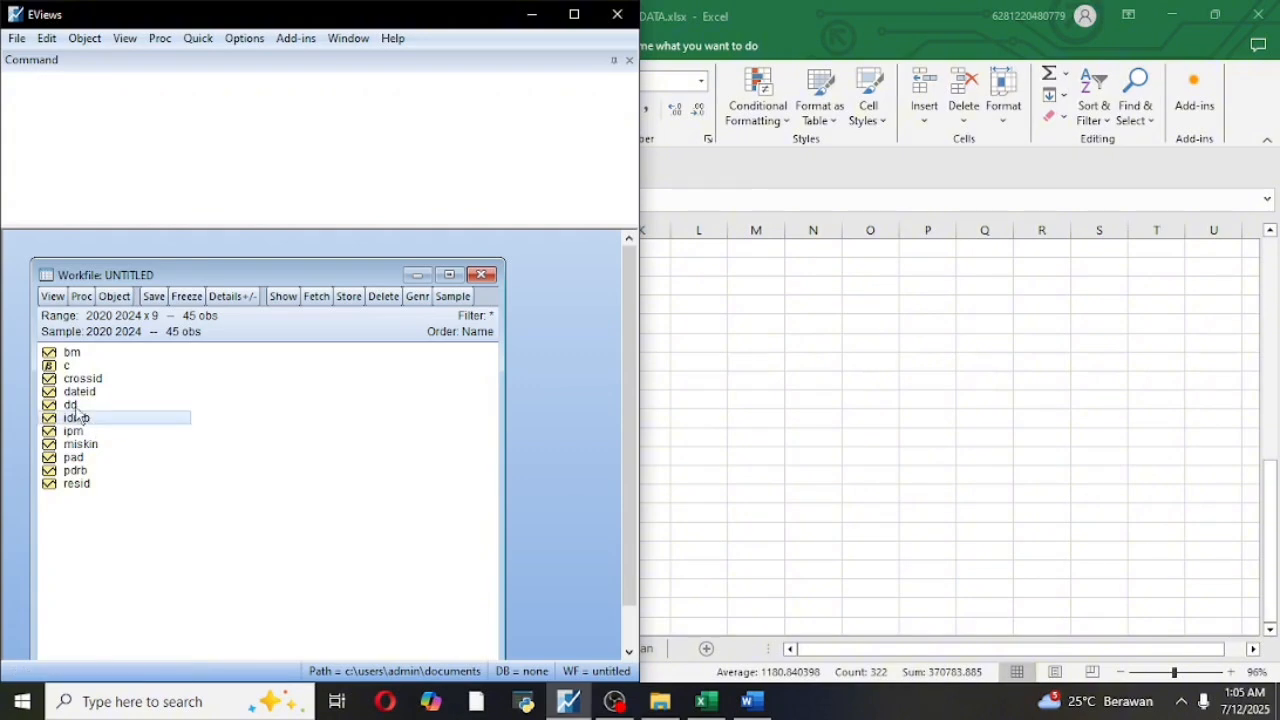
Select the series idmb, dd, pad, pdrb, ipm, bm and miskin in that order and open them together as an equation.
{"action": "left_click", "coordinate": [80, 460], "text": "ctrl"}
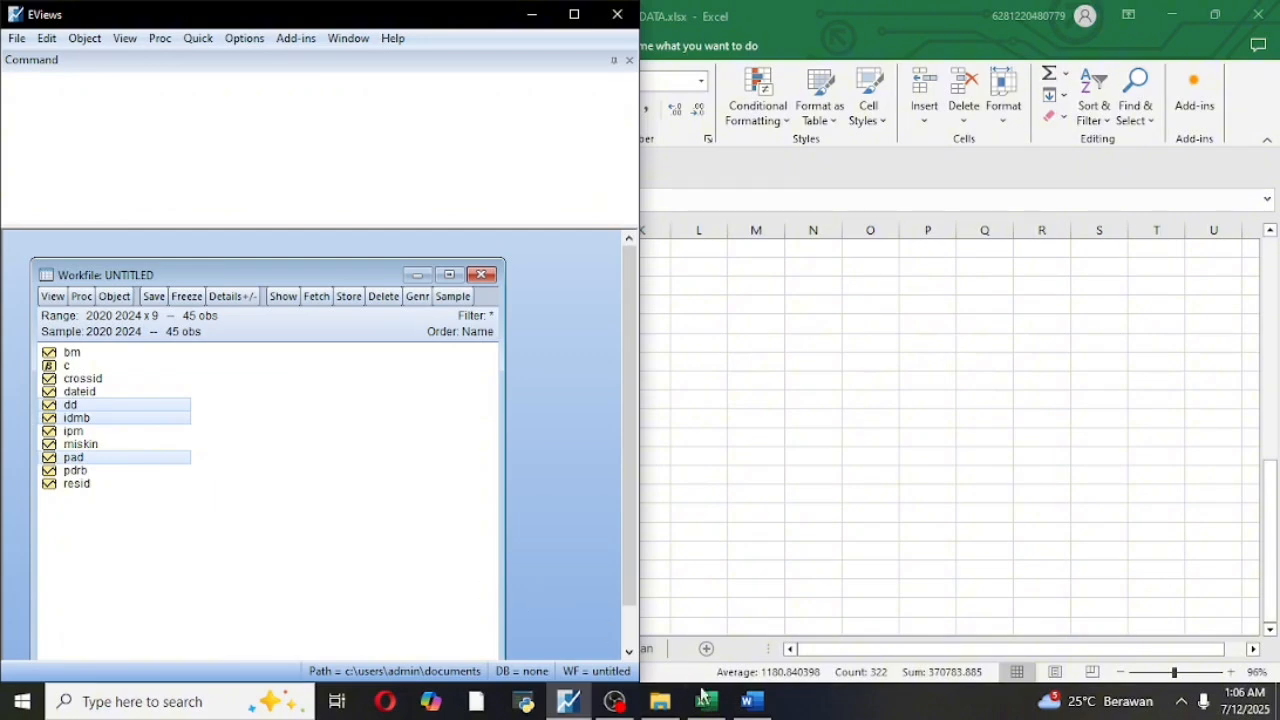
{"action": "mouse_move", "coordinate": [705, 701]}
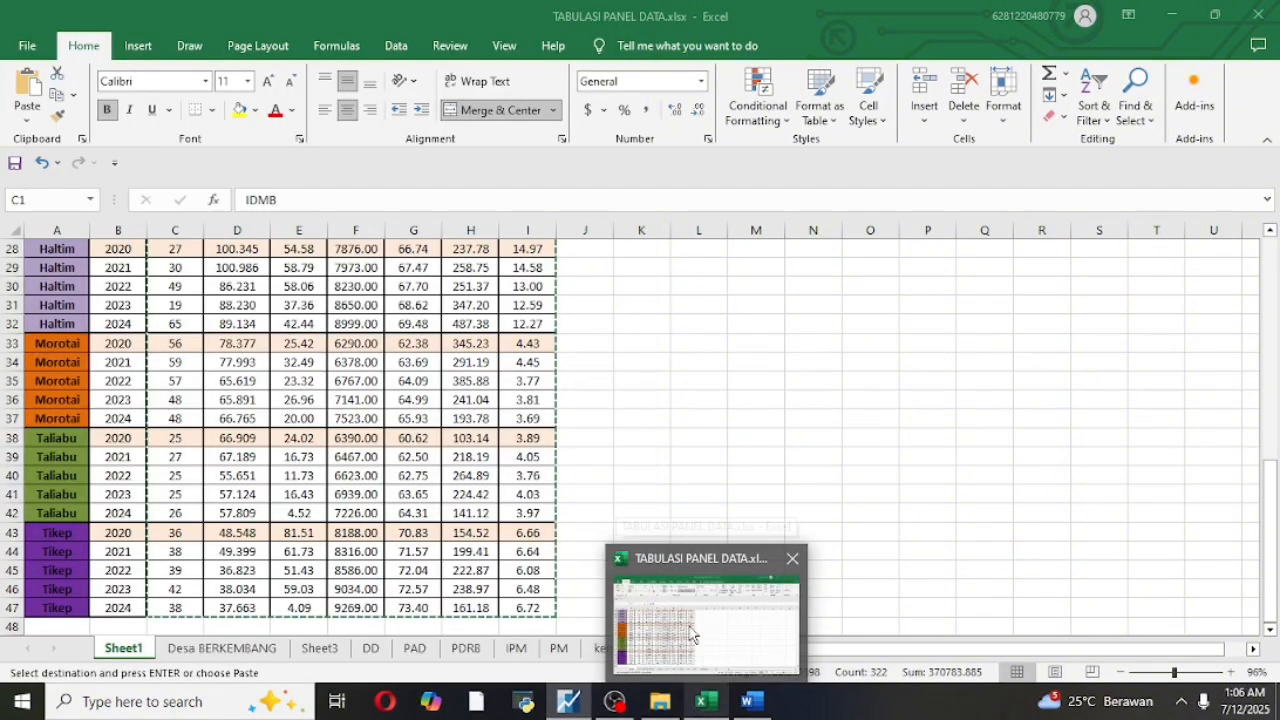
{"action": "left_click", "coordinate": [692, 640]}
{"action": "left_click", "coordinate": [638, 199]}
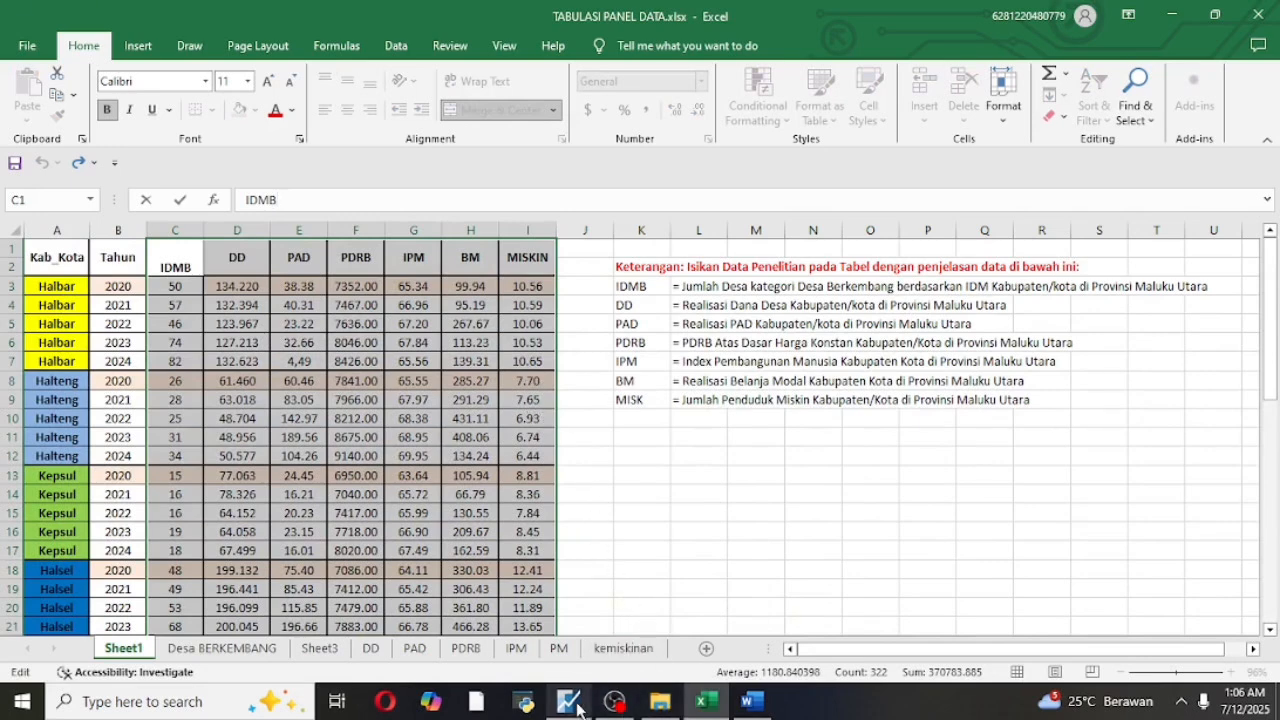
{"action": "mouse_move", "coordinate": [568, 701]}
{"action": "left_click", "coordinate": [550, 592]}
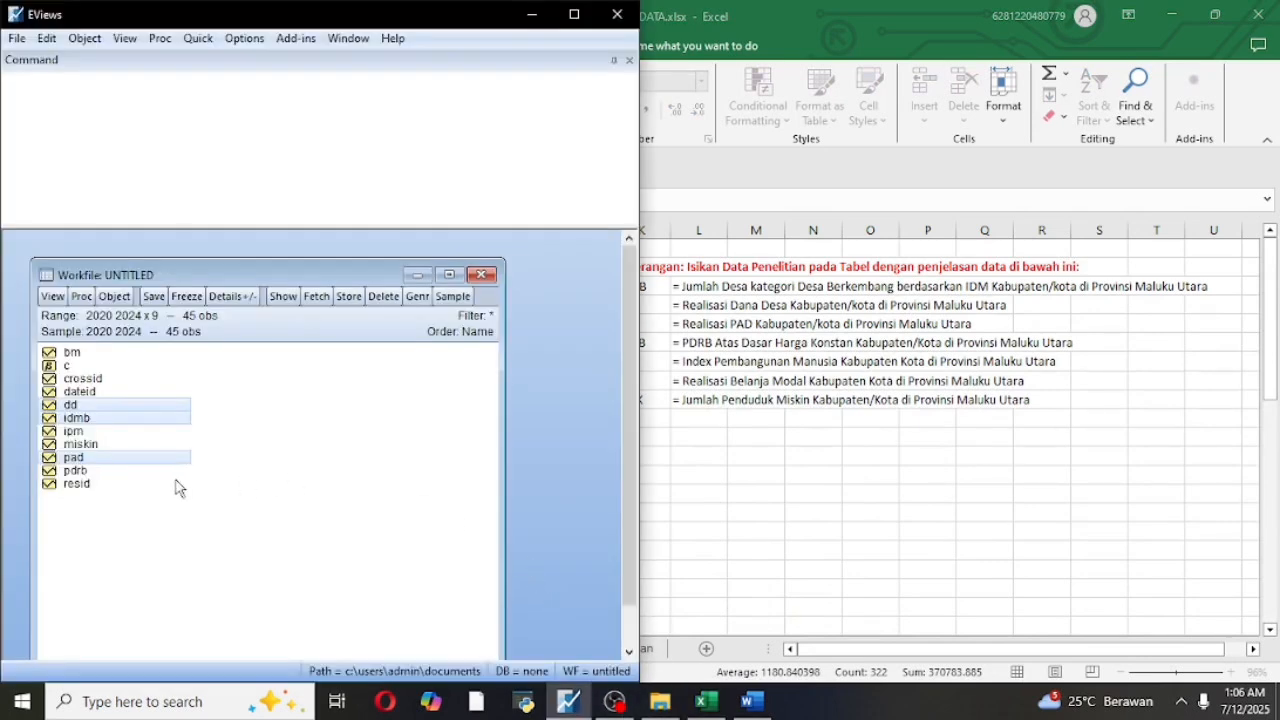
{"action": "left_click", "coordinate": [76, 471], "text": "ctrl"}
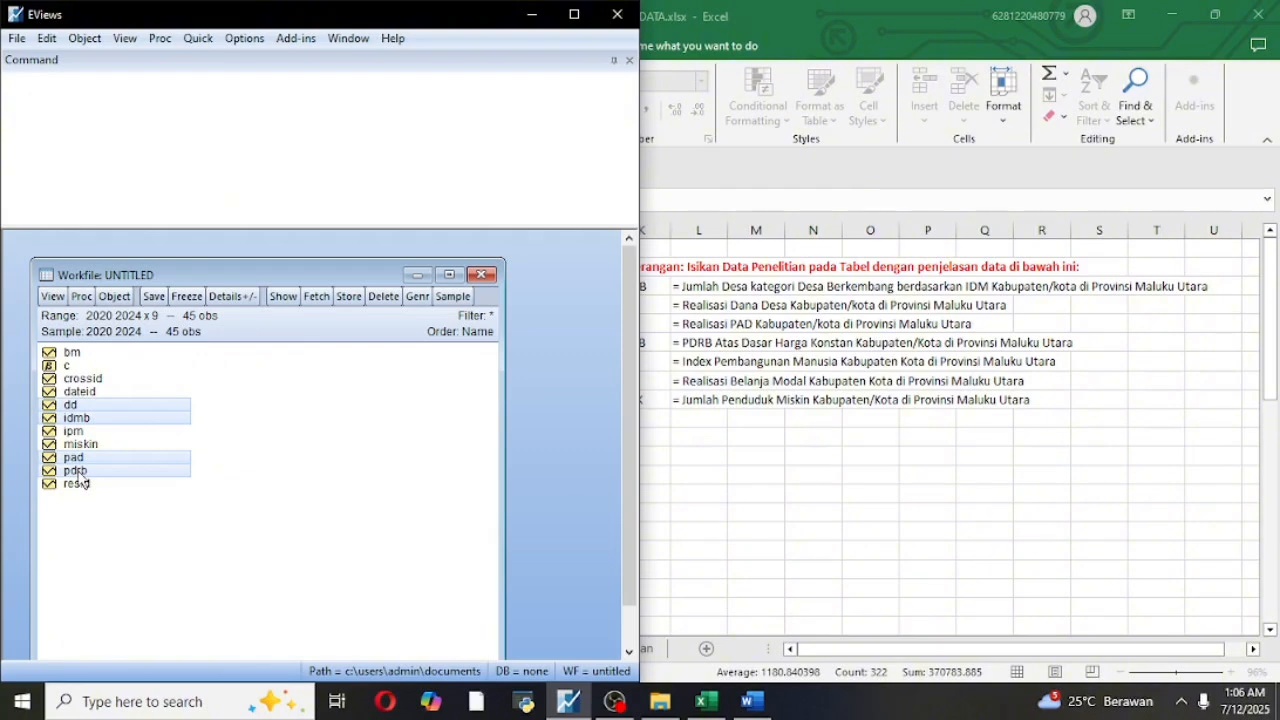
{"action": "left_click", "coordinate": [75, 434], "text": "ctrl"}
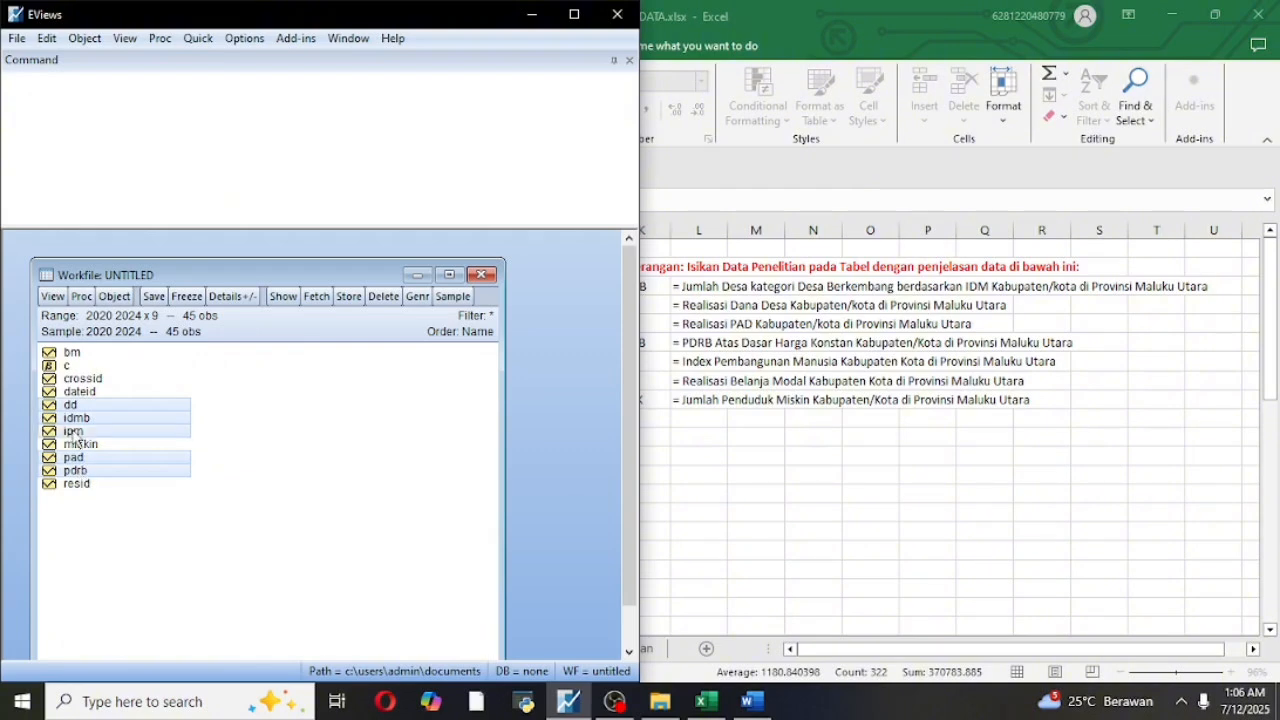
{"action": "left_click", "coordinate": [83, 355], "text": "ctrl"}
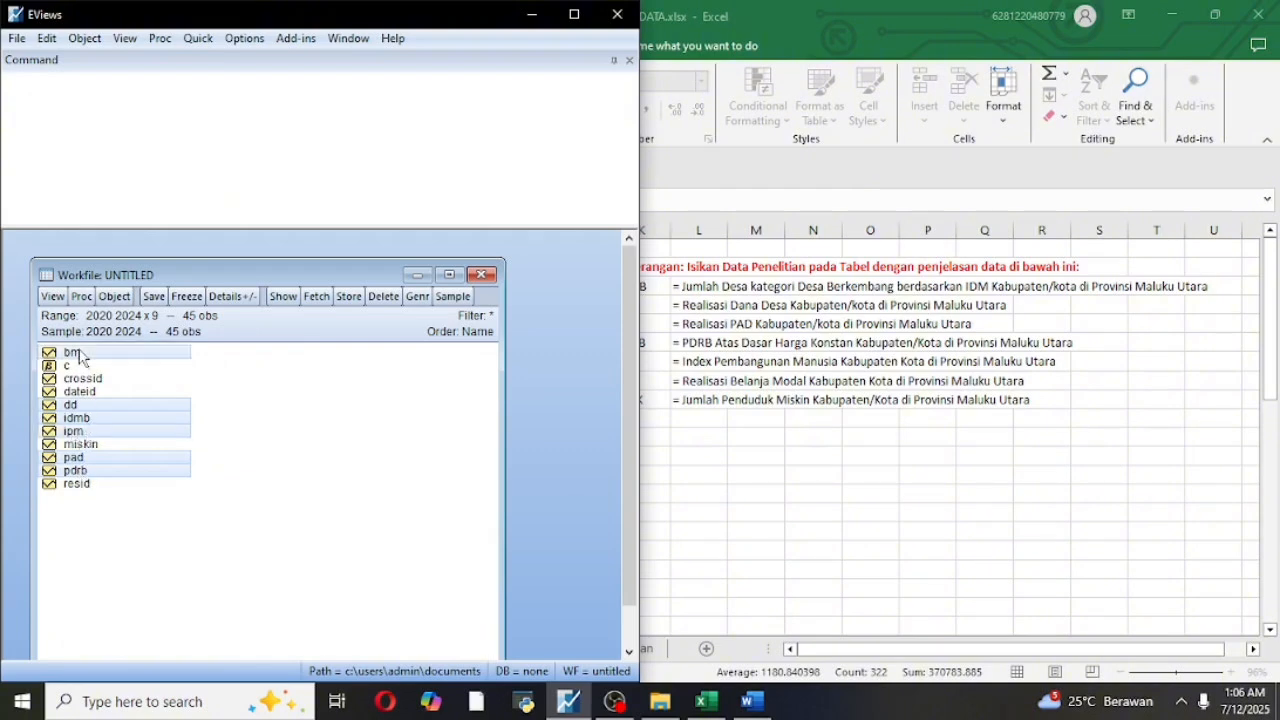
{"action": "left_click", "coordinate": [99, 446], "text": "ctrl"}
{"action": "right_click", "coordinate": [99, 446]}
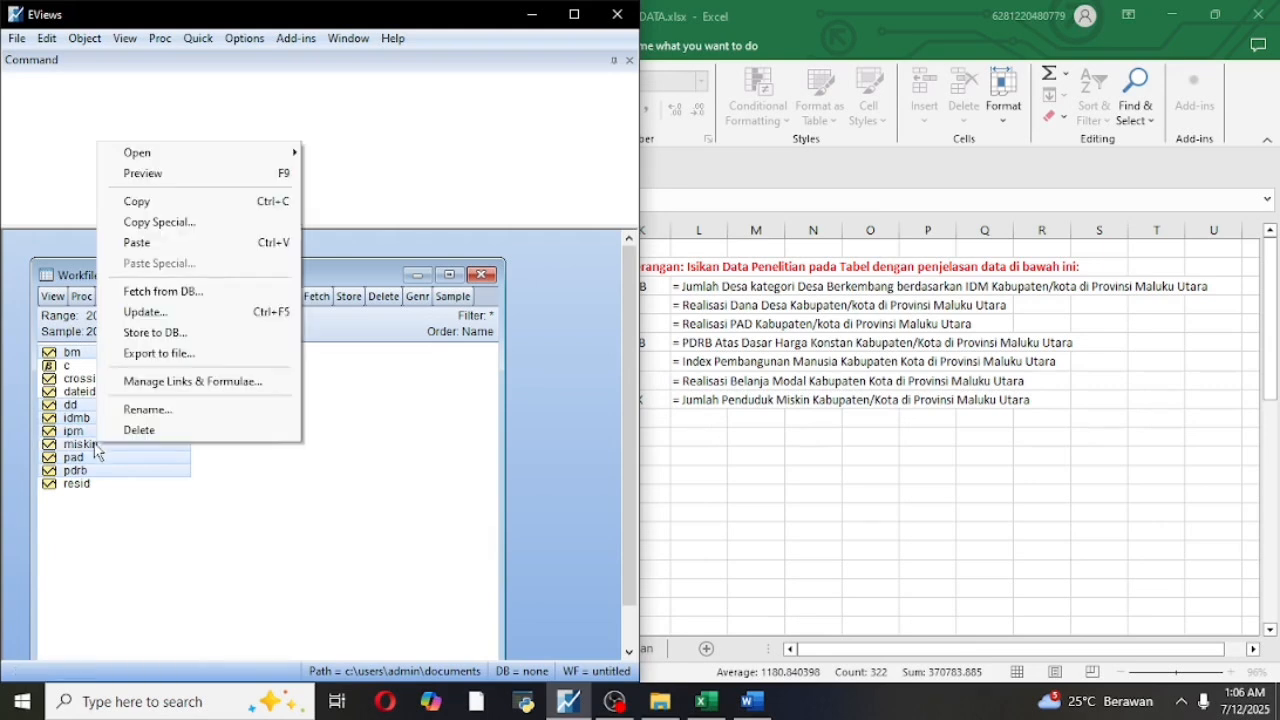
{"action": "mouse_move", "coordinate": [143, 158]}
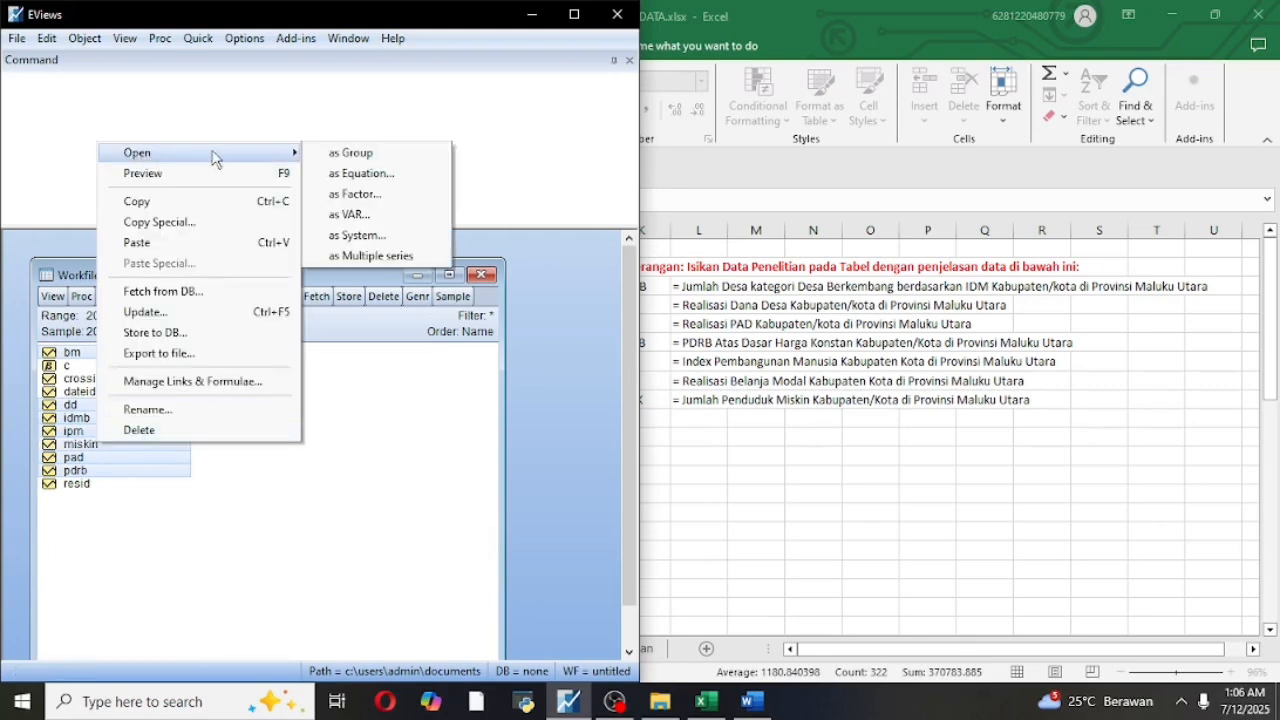
{"action": "left_click", "coordinate": [352, 174]}
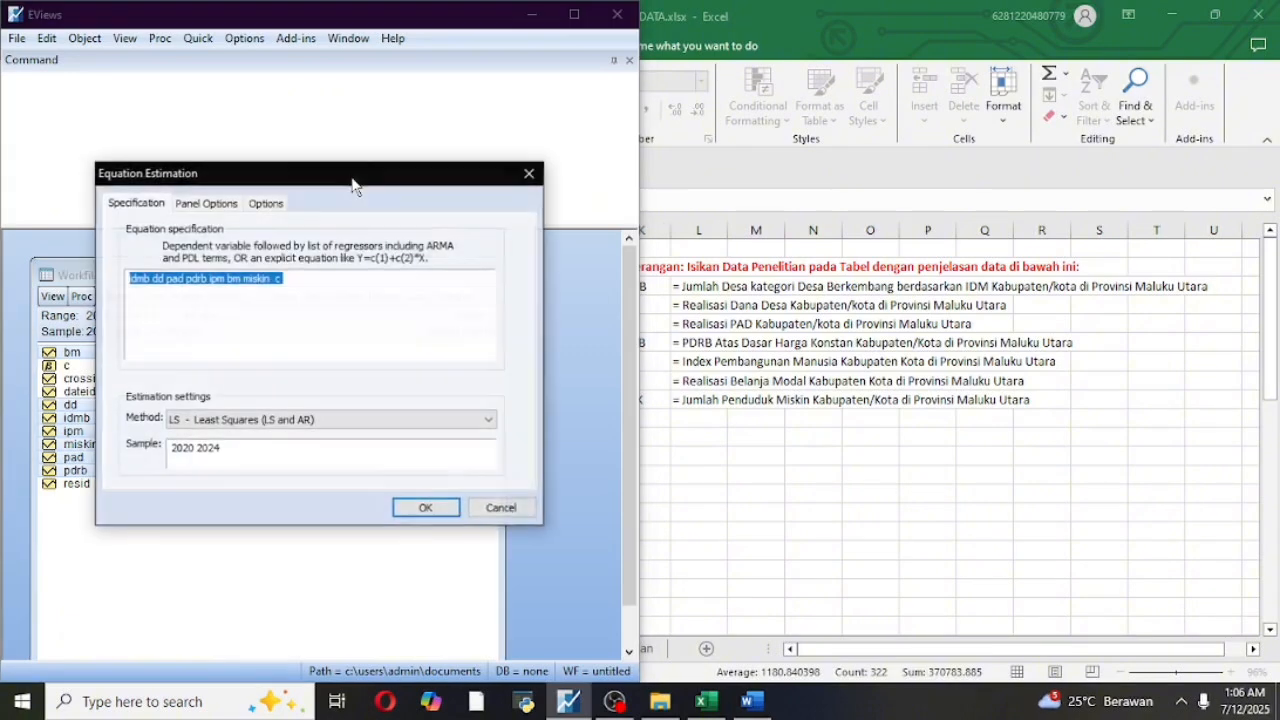
Move the constant C in the equation specification from the end of the list to directly after idmb.
{"action": "left_click", "coordinate": [299, 283]}
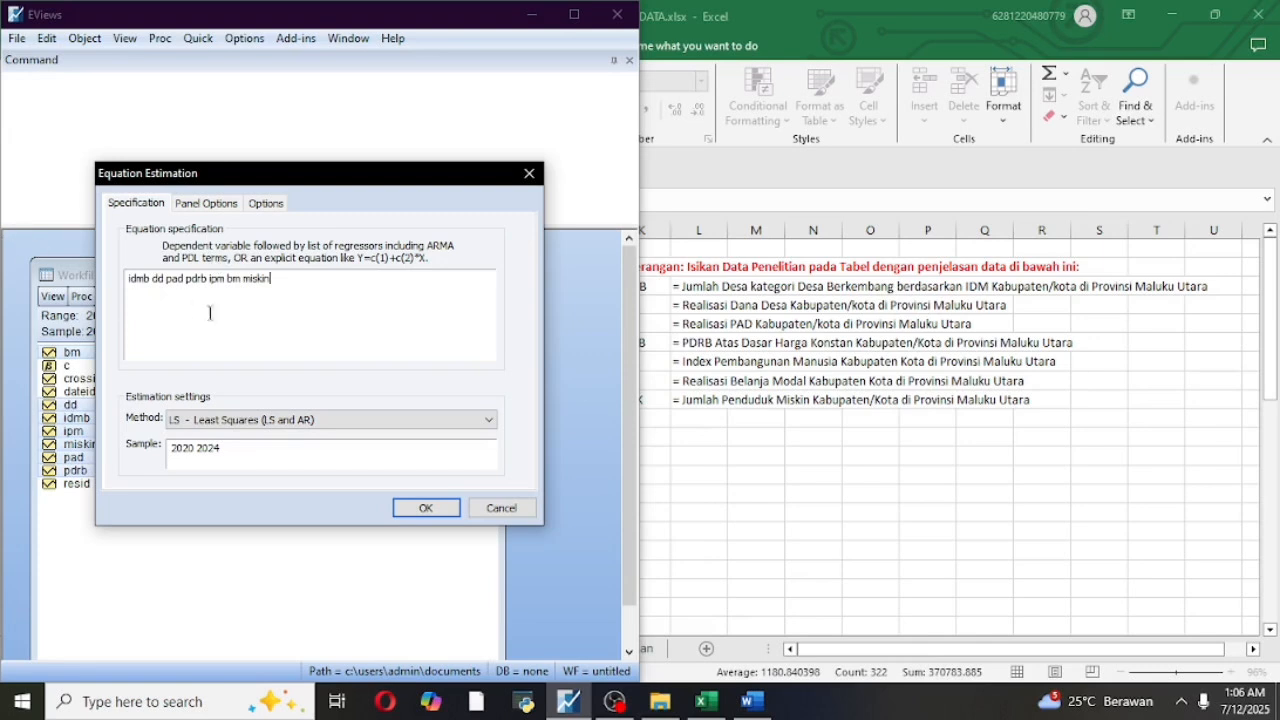
{"action": "left_click", "coordinate": [153, 278]}
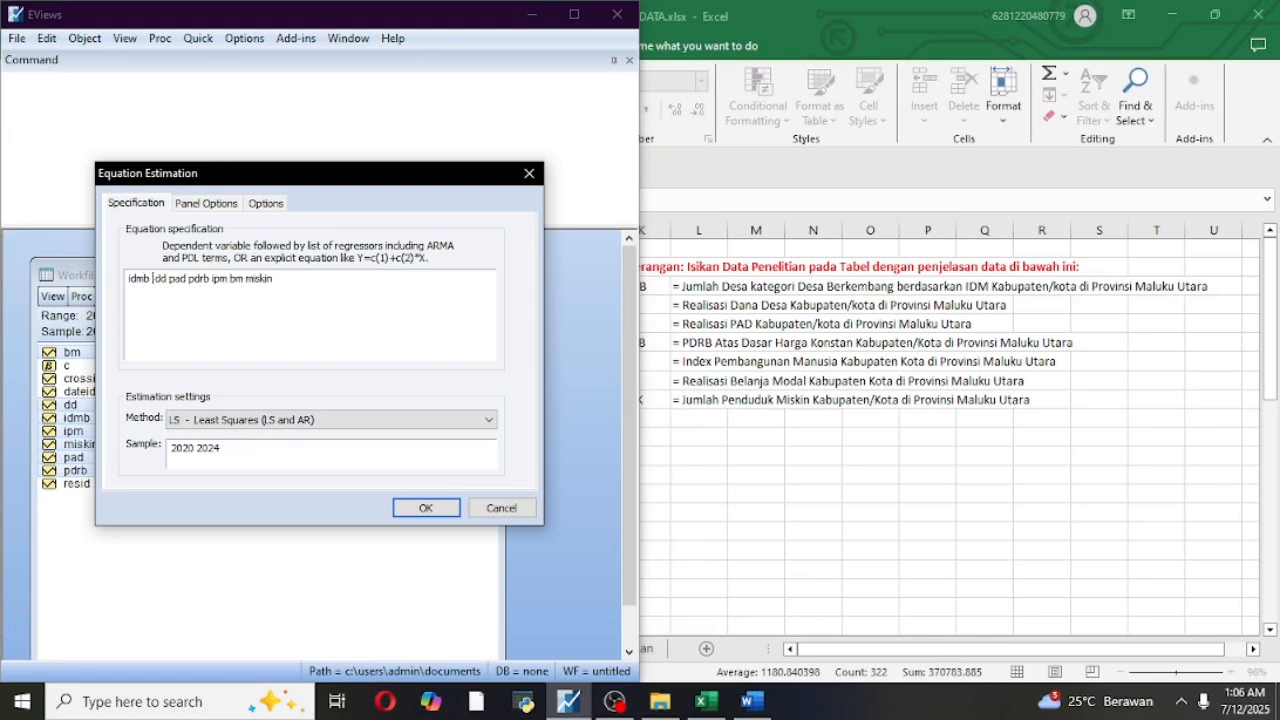
{"action": "type", "text": "C"}
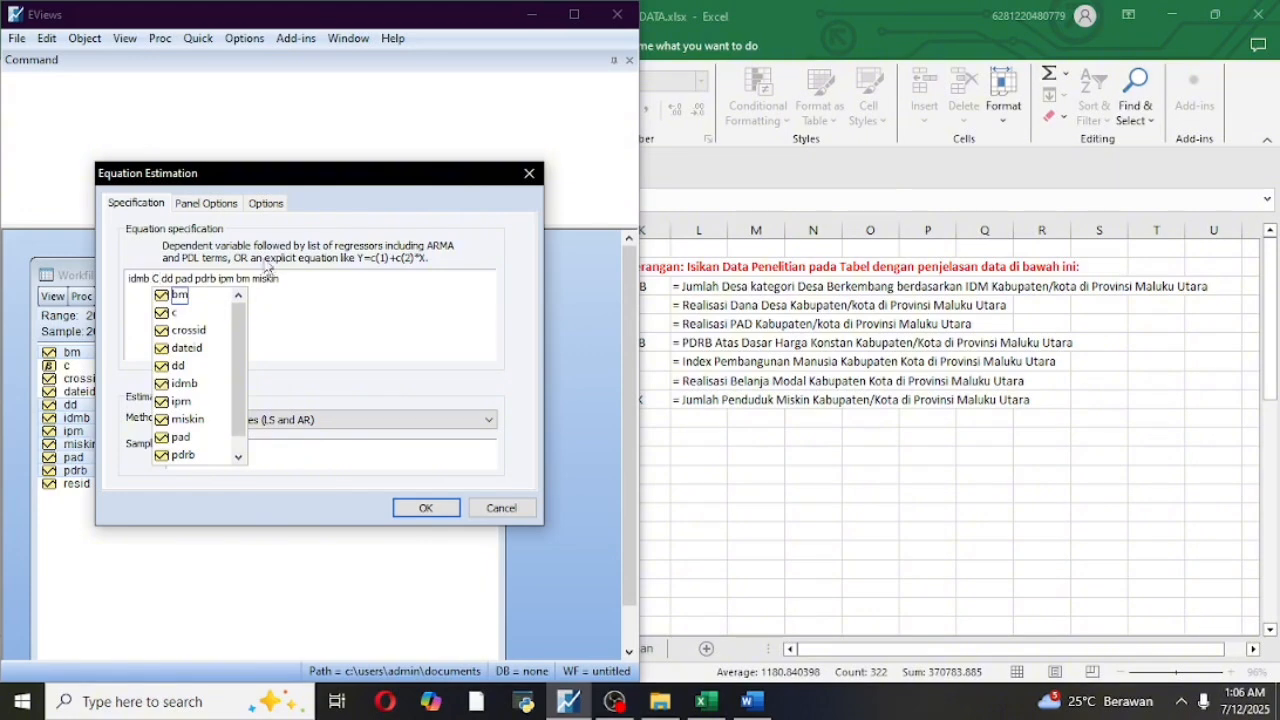
Open the equation's panel options, and switch to the Word document to show the panel model selection results in Table 4.1.
{"action": "left_click", "coordinate": [206, 204]}
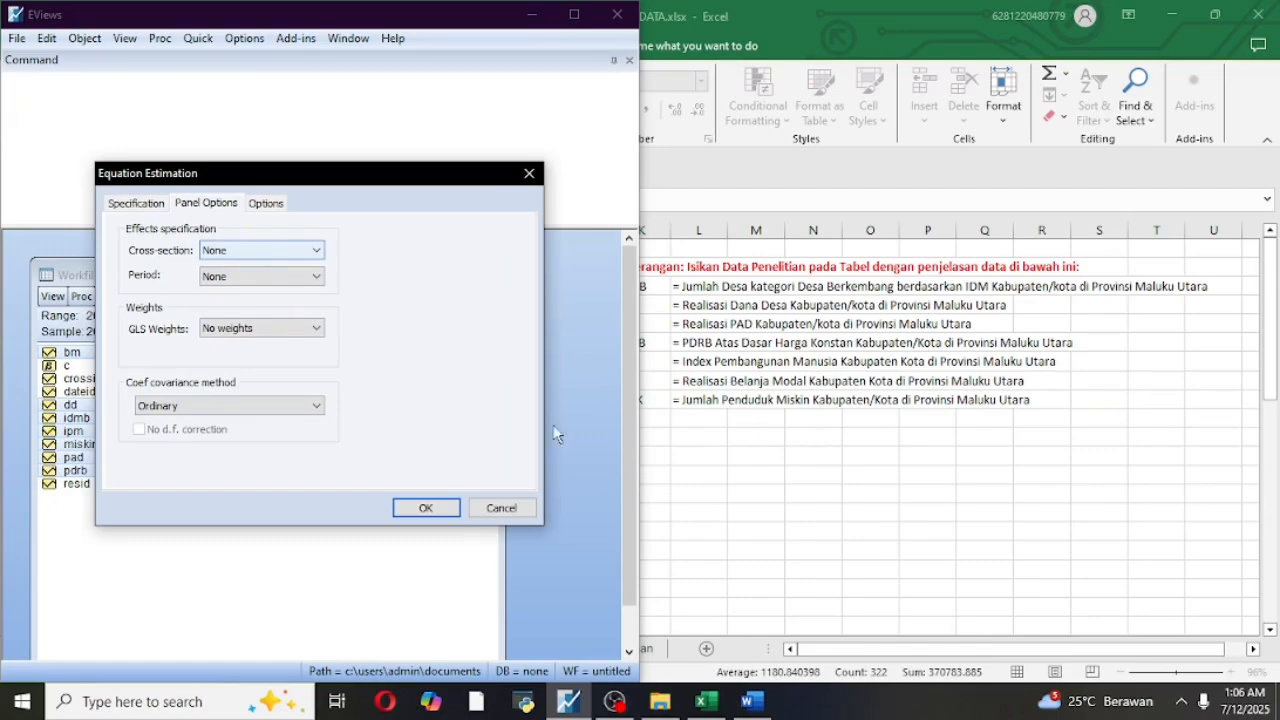
{"action": "mouse_move", "coordinate": [754, 700]}
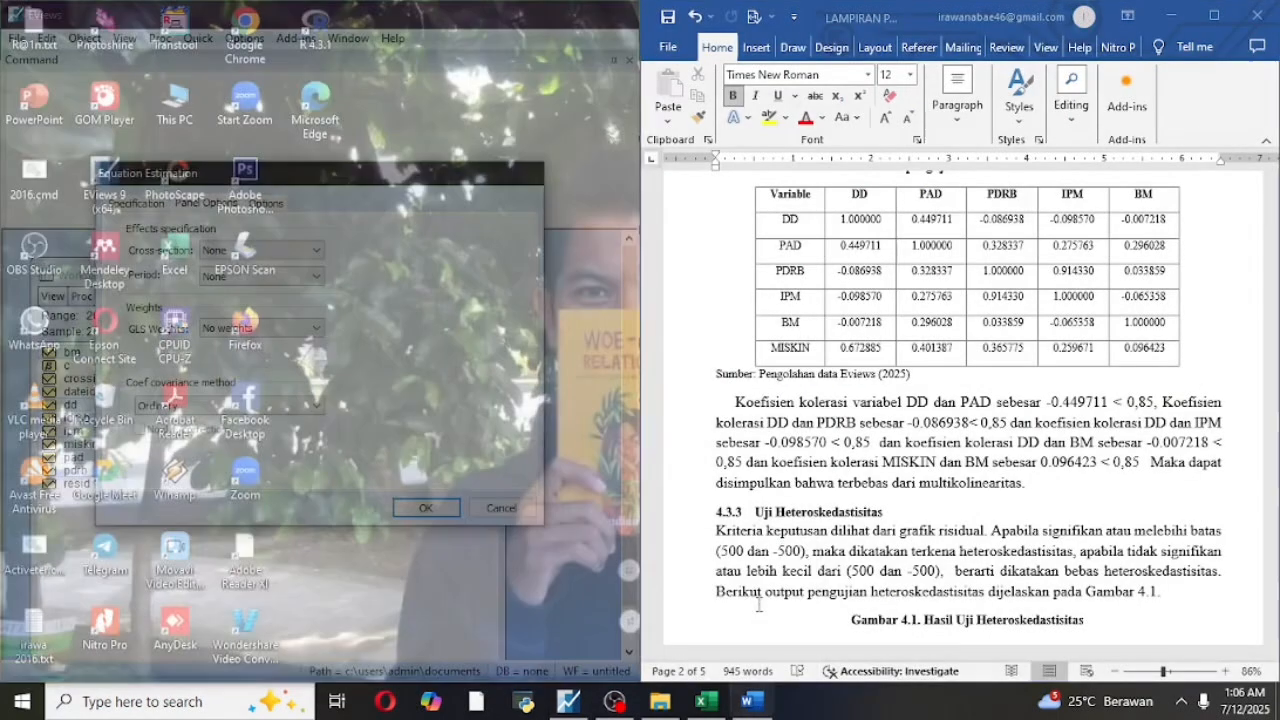
{"action": "left_click", "coordinate": [763, 638]}
{"action": "scroll", "coordinate": [847, 363], "scroll_direction": "up", "scroll_amount": 4}
{"action": "scroll", "coordinate": [847, 363], "scroll_direction": "up", "scroll_amount": 15}
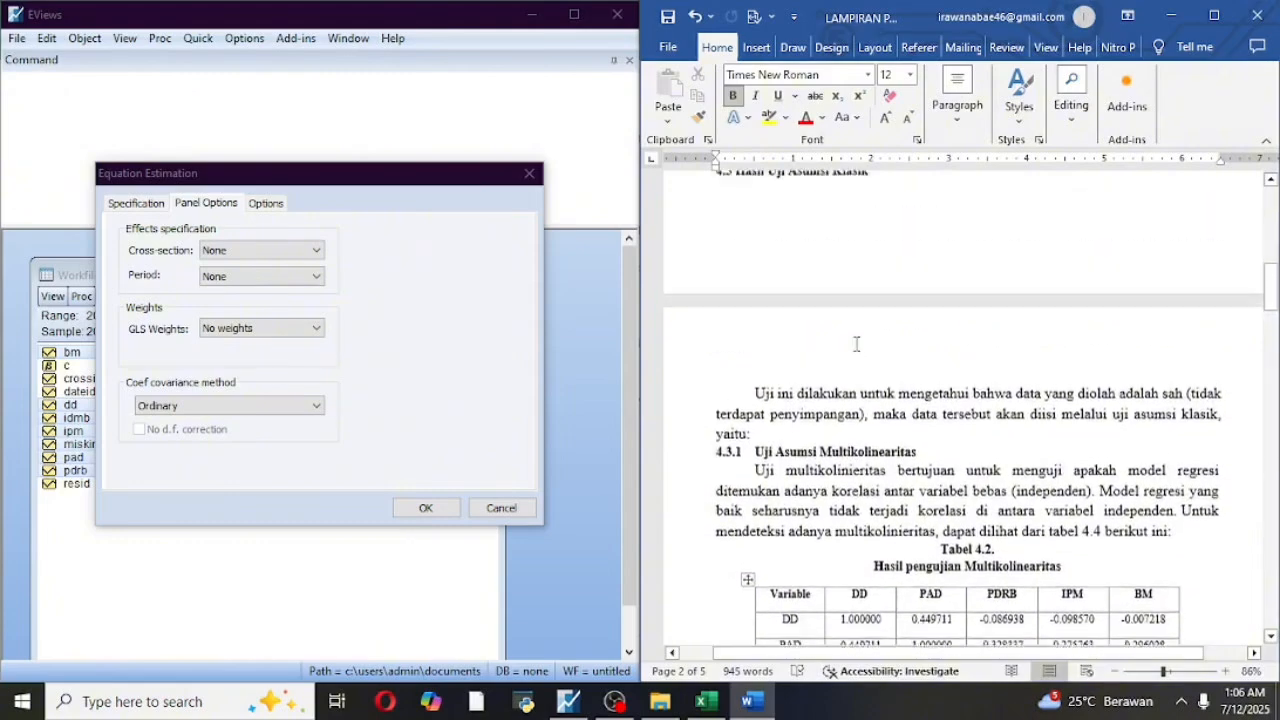
{"action": "scroll", "coordinate": [860, 342], "scroll_direction": "up", "scroll_amount": 3}
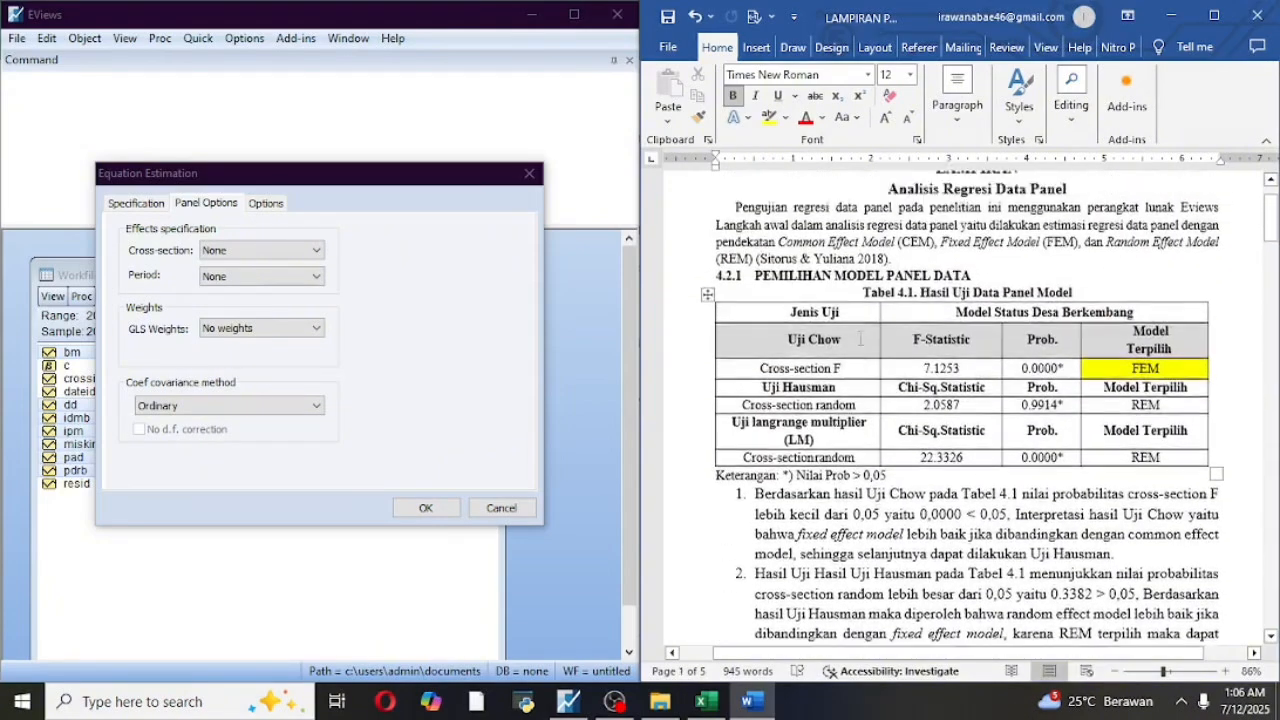
{"action": "scroll", "coordinate": [921, 322], "scroll_direction": "down", "scroll_amount": 1}
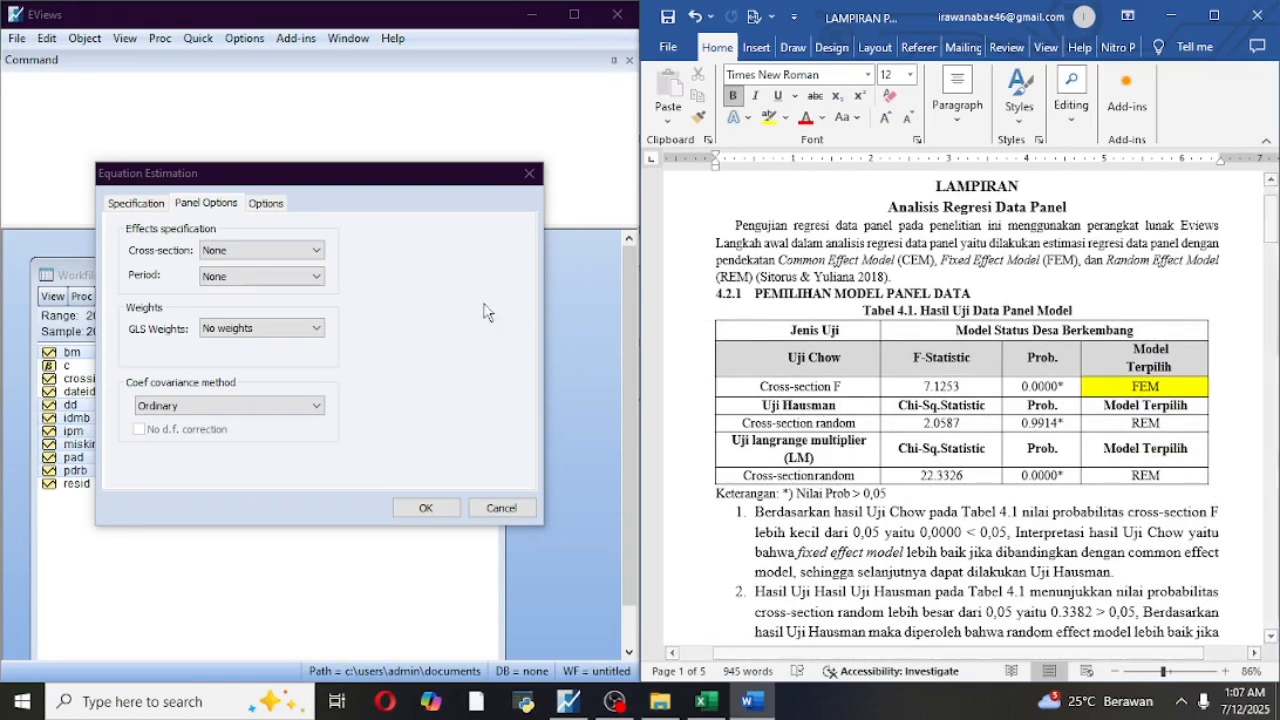
Estimate the equation with fixed cross-section effects and no period effects.
{"action": "left_click", "coordinate": [318, 251]}
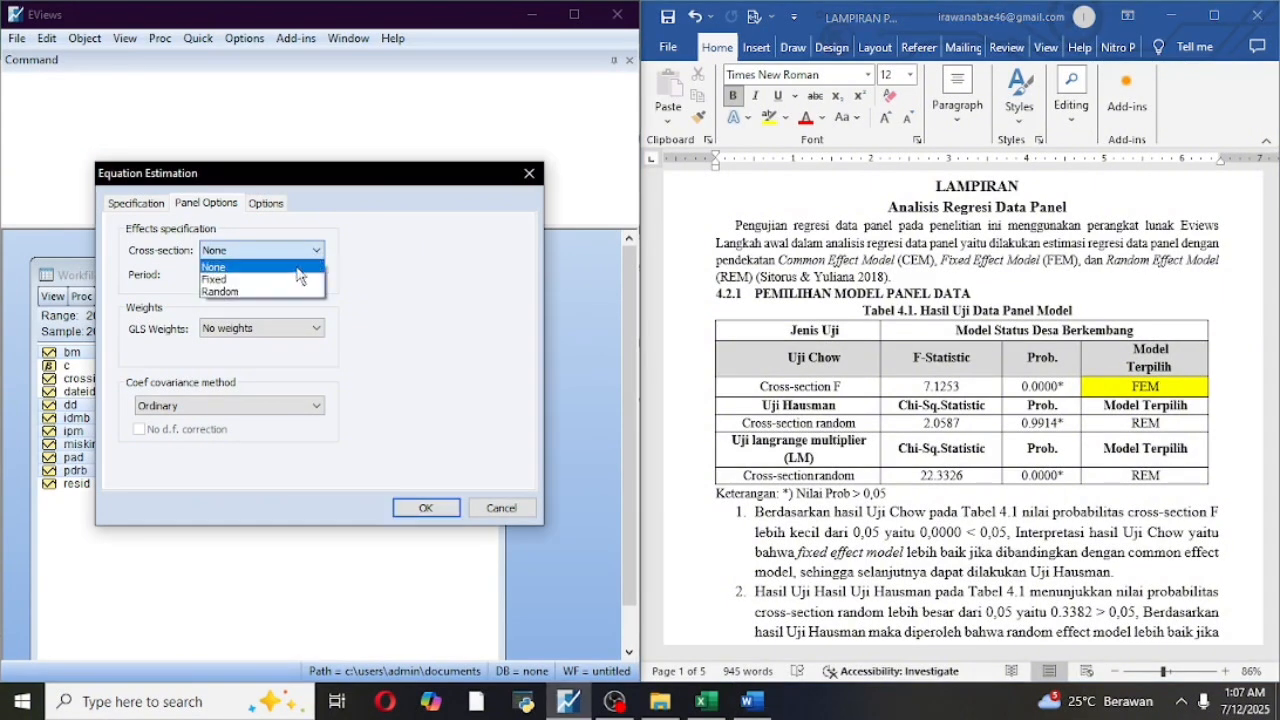
{"action": "left_click", "coordinate": [295, 280]}
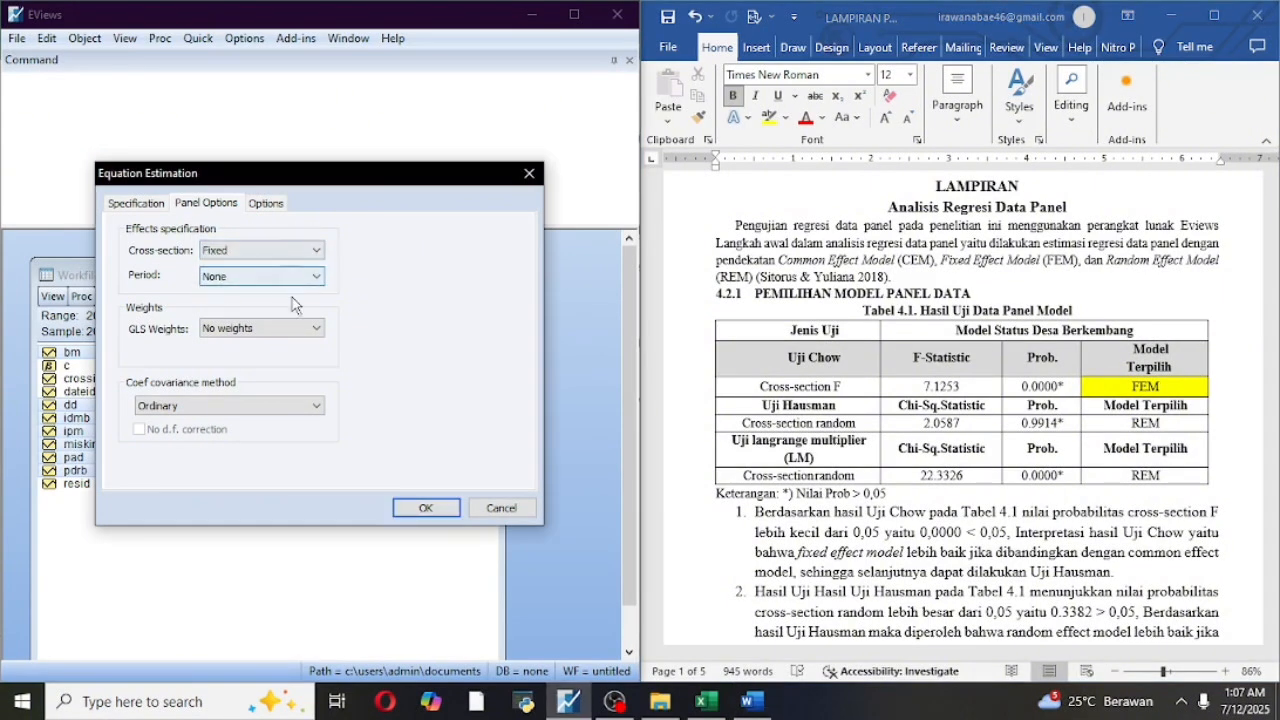
{"action": "left_click", "coordinate": [425, 509]}
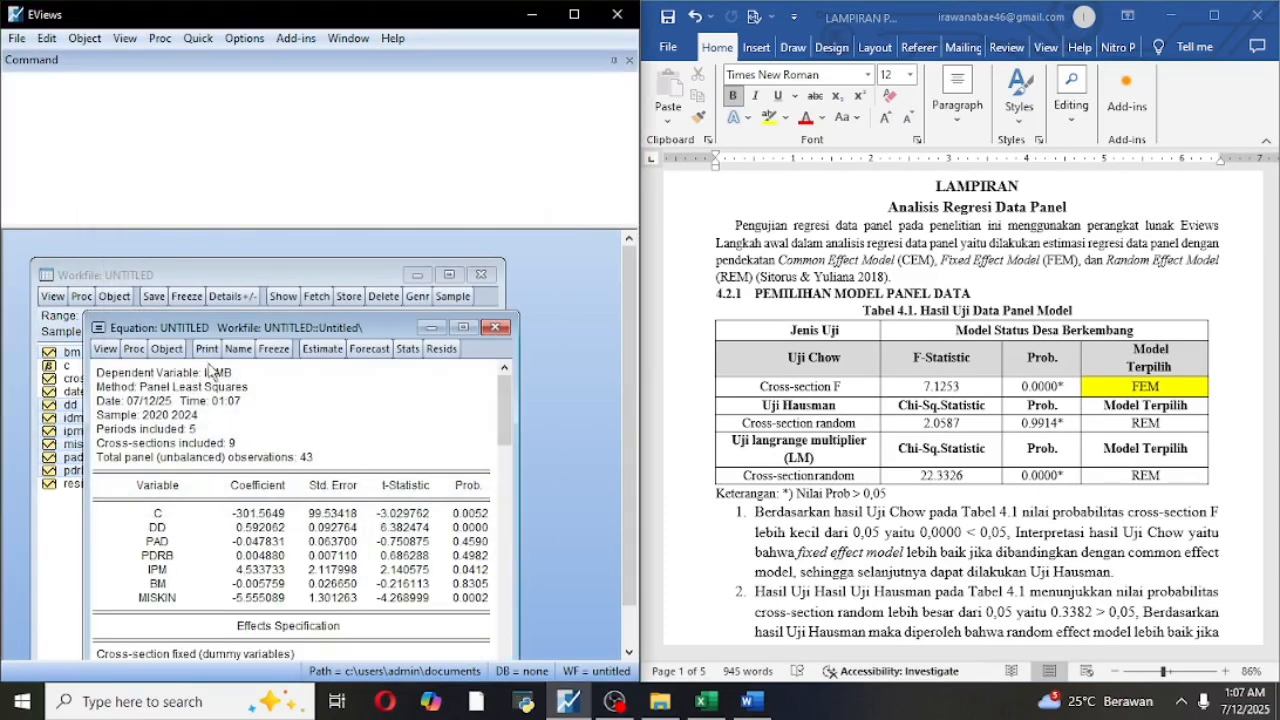
Move the equation window up and run the redundant fixed effects likelihood ratio test (Chow test) on the fixed effects equation.
{"action": "left_click_drag", "start_coordinate": [392, 333], "coordinate": [389, 280]}
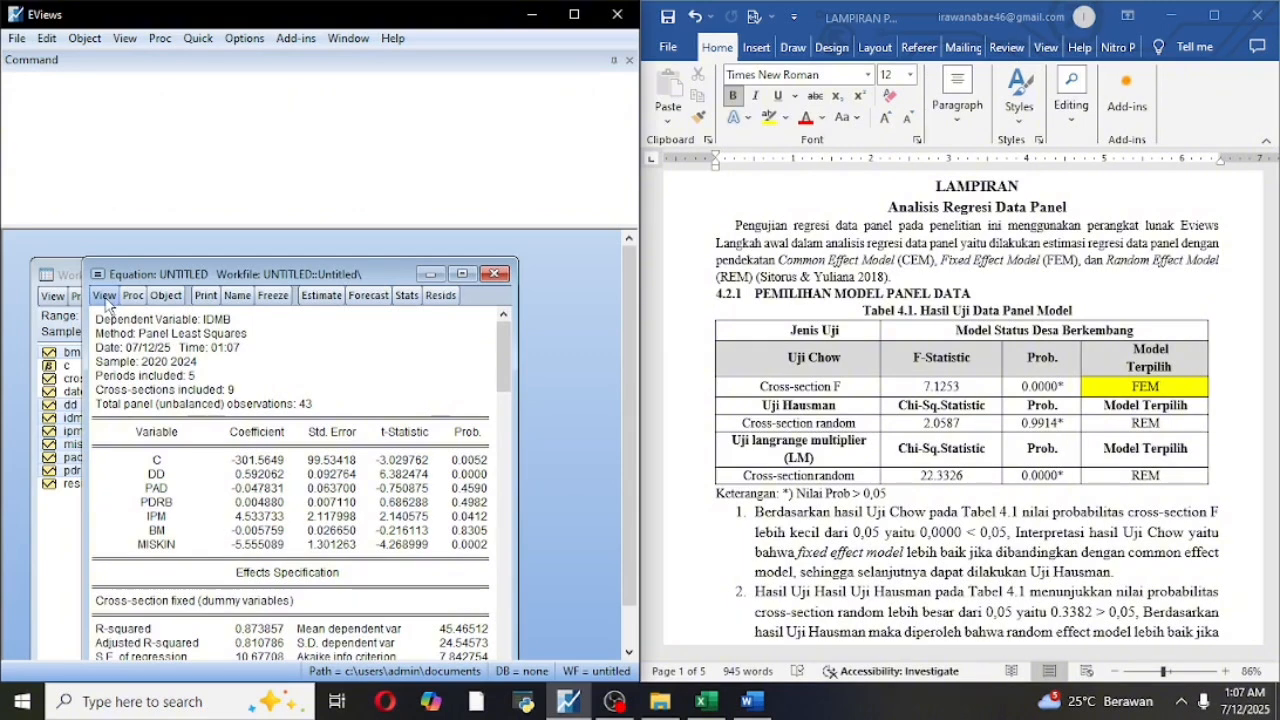
{"action": "left_click", "coordinate": [104, 296]}
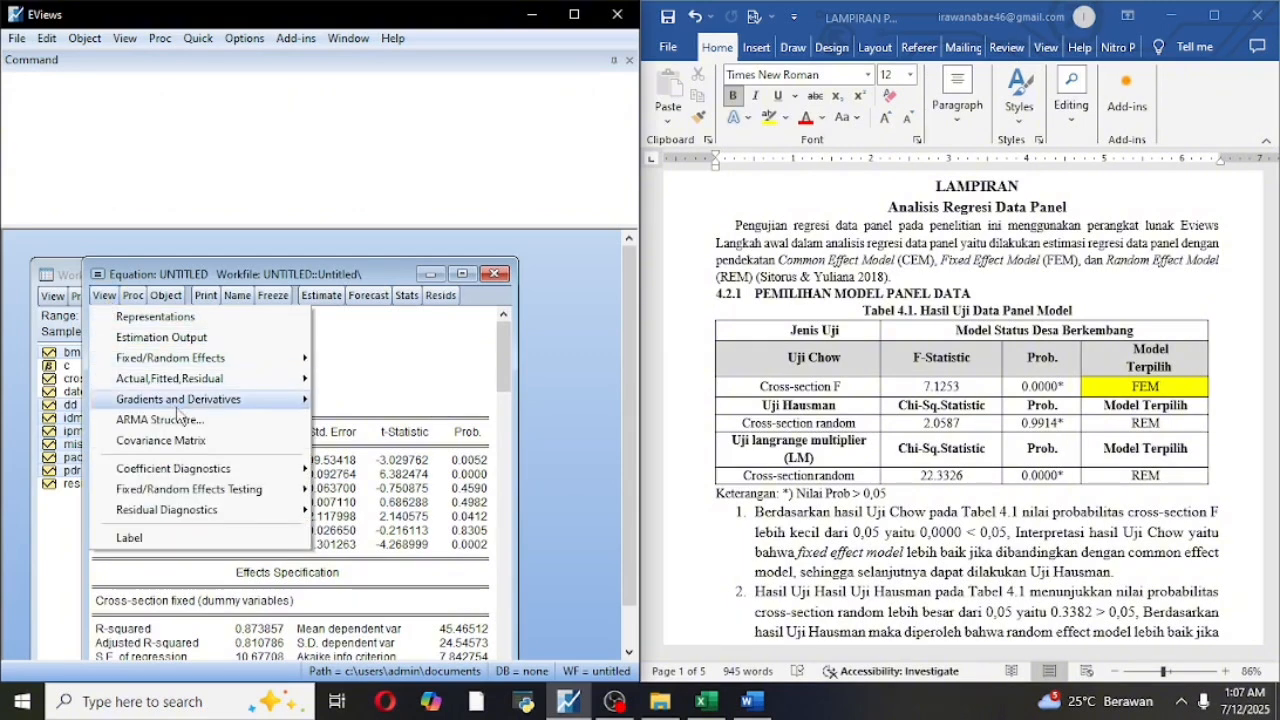
{"action": "mouse_move", "coordinate": [220, 495]}
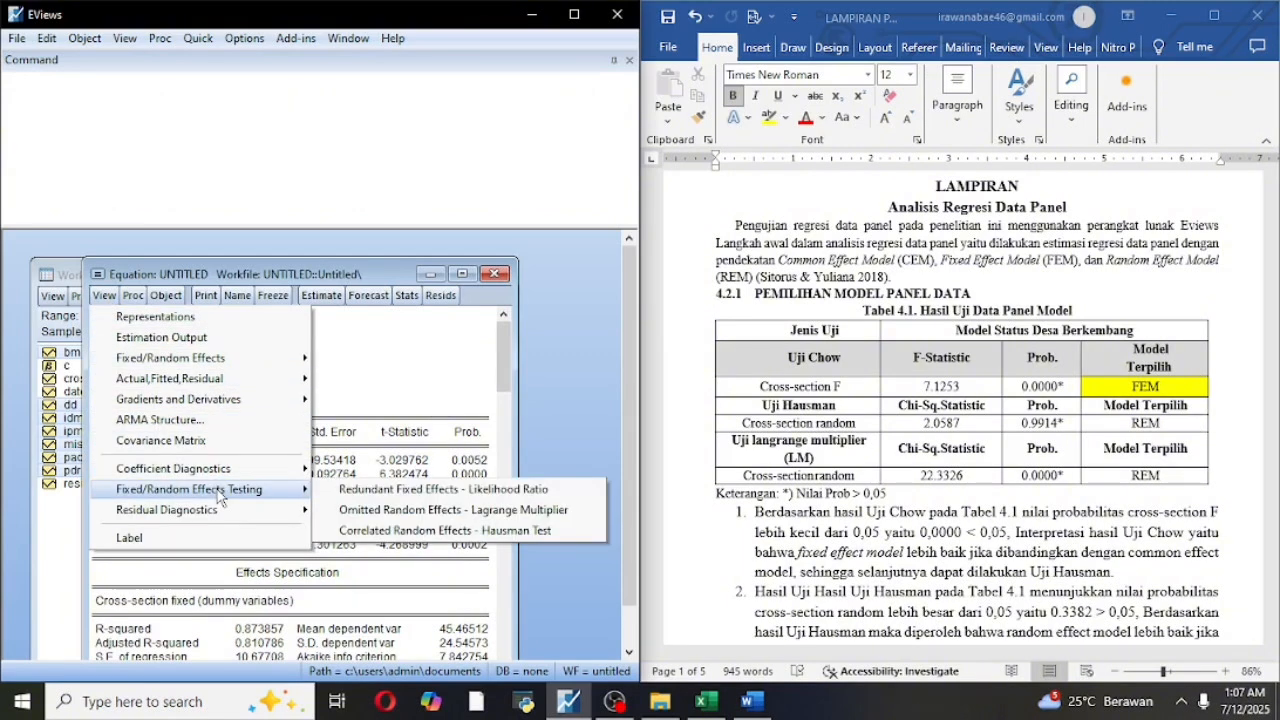
{"action": "left_click", "coordinate": [362, 494]}
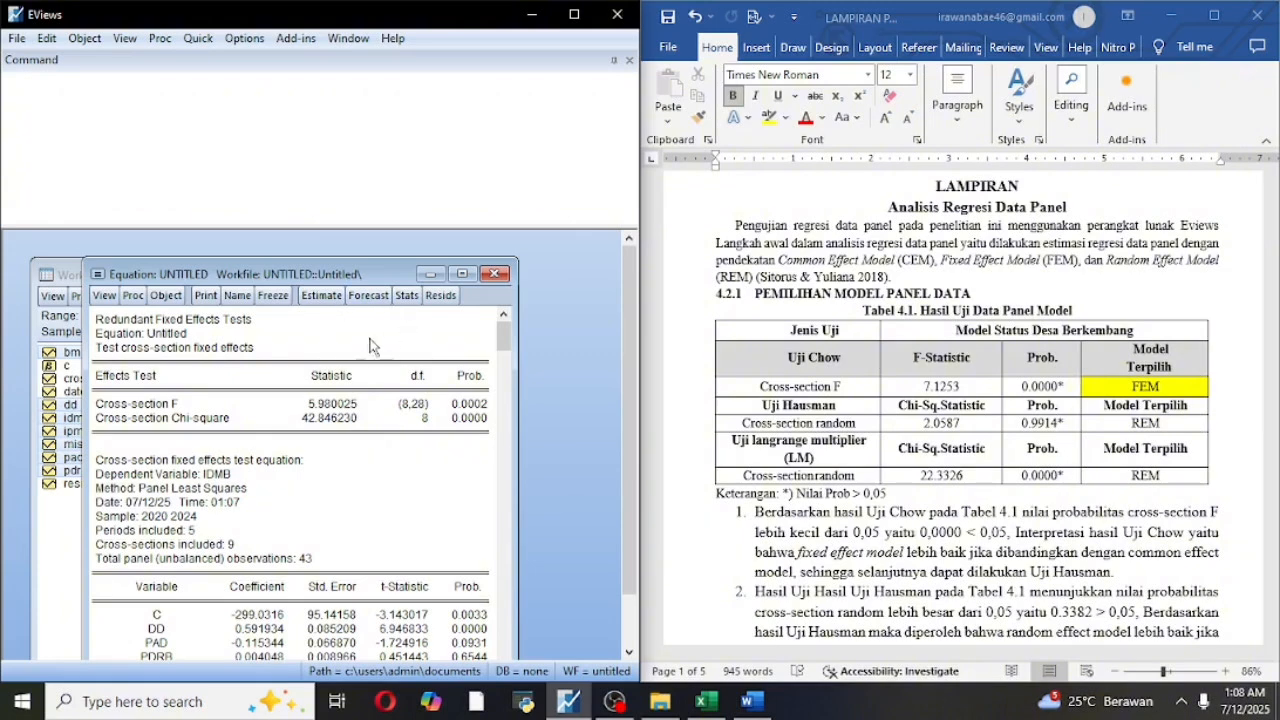
Re-estimate the equation with random cross-section effects.
{"action": "left_click", "coordinate": [321, 296]}
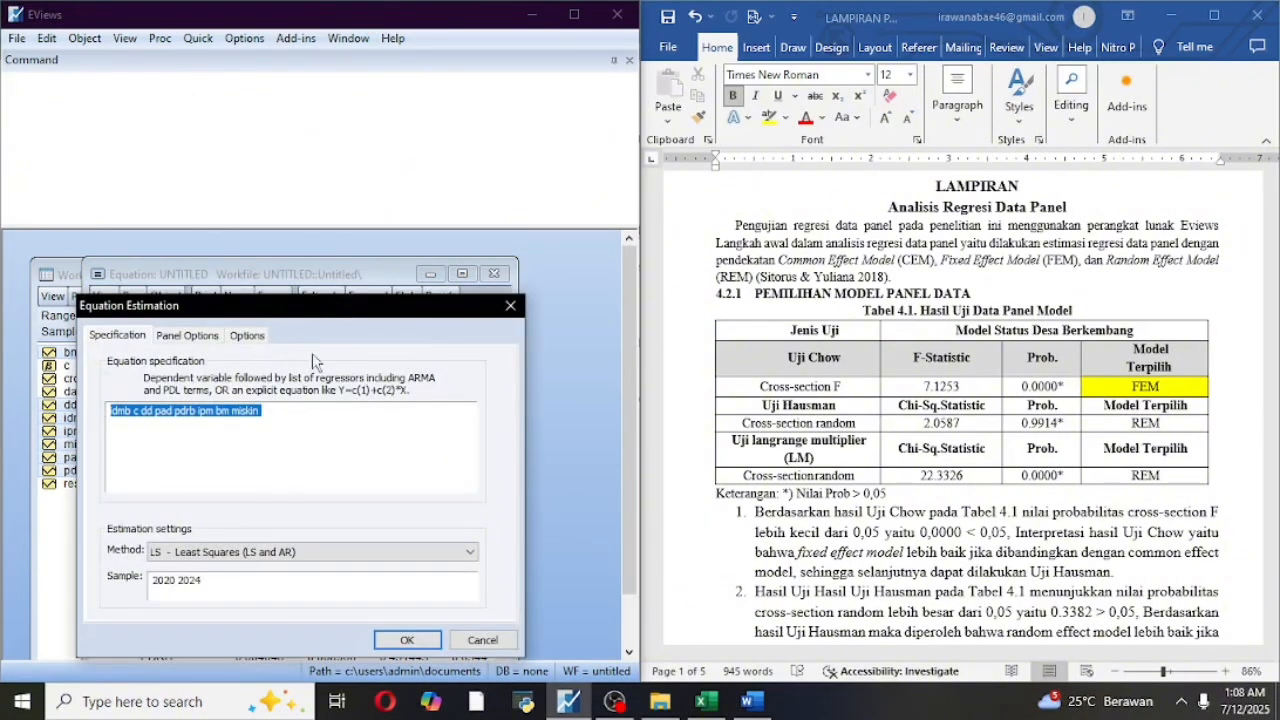
{"action": "left_click", "coordinate": [187, 336]}
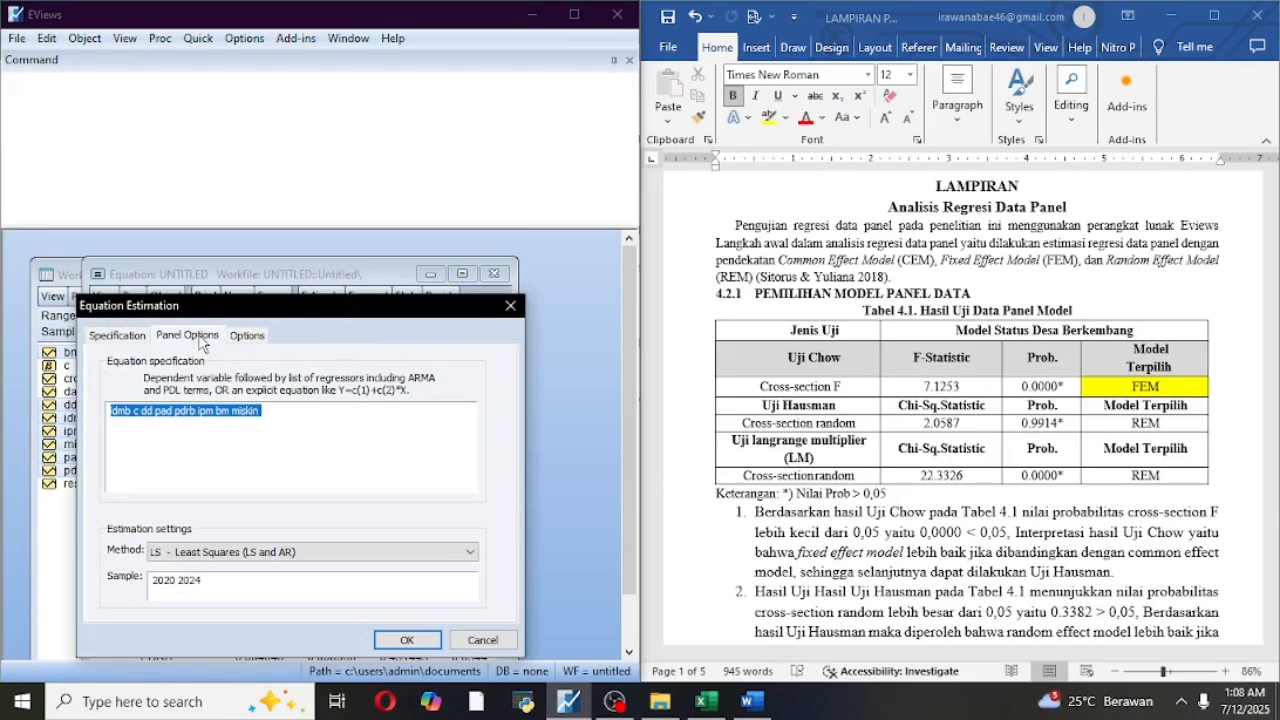
{"action": "left_click", "coordinate": [298, 384]}
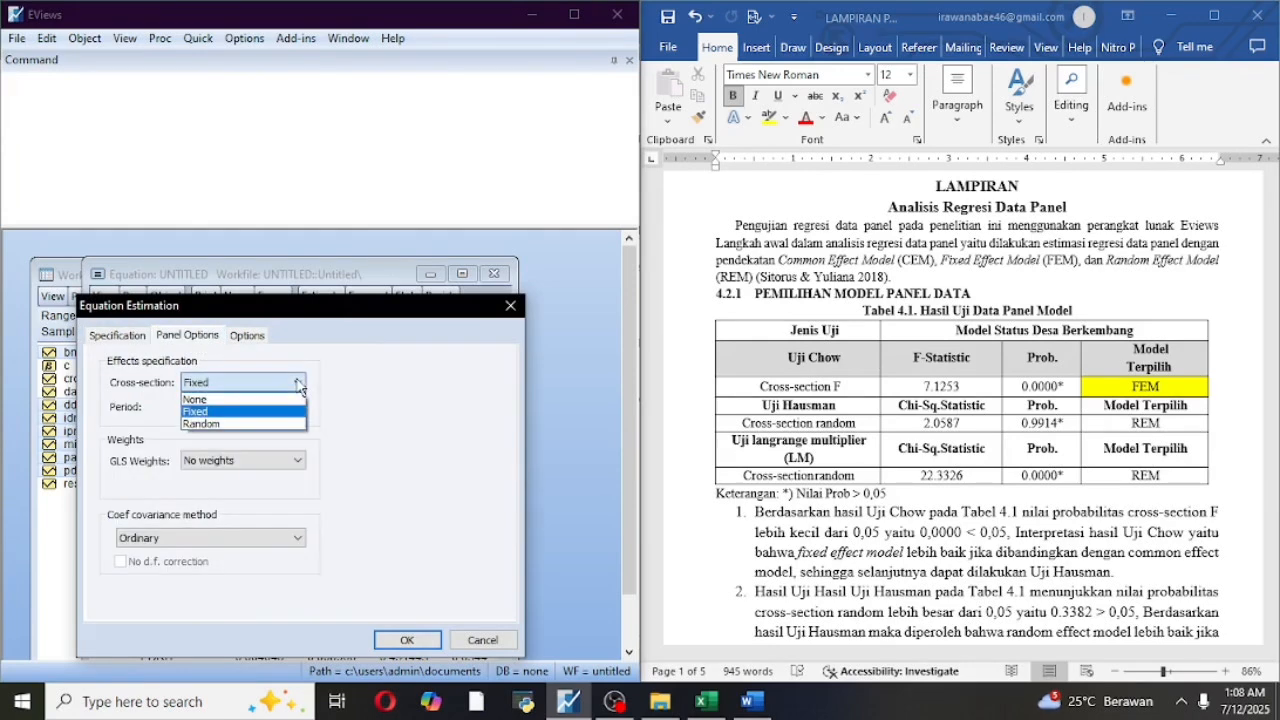
{"action": "left_click", "coordinate": [283, 424]}
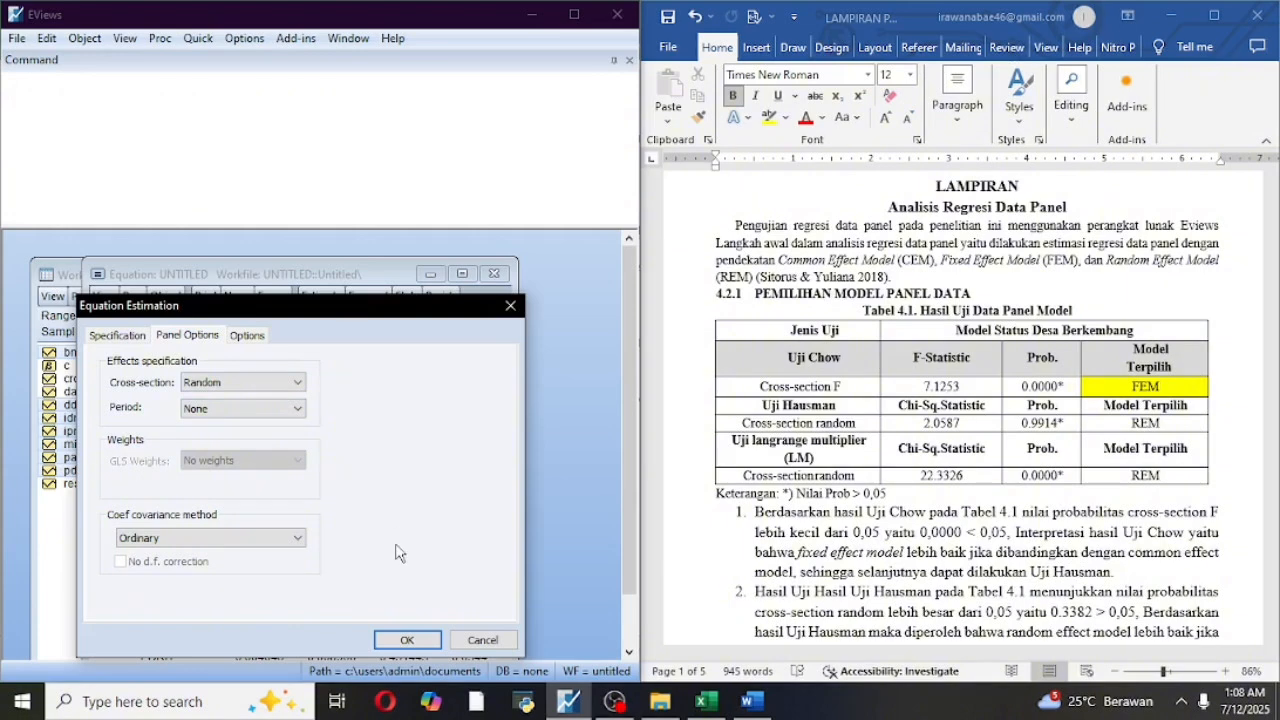
{"action": "left_click", "coordinate": [420, 640]}
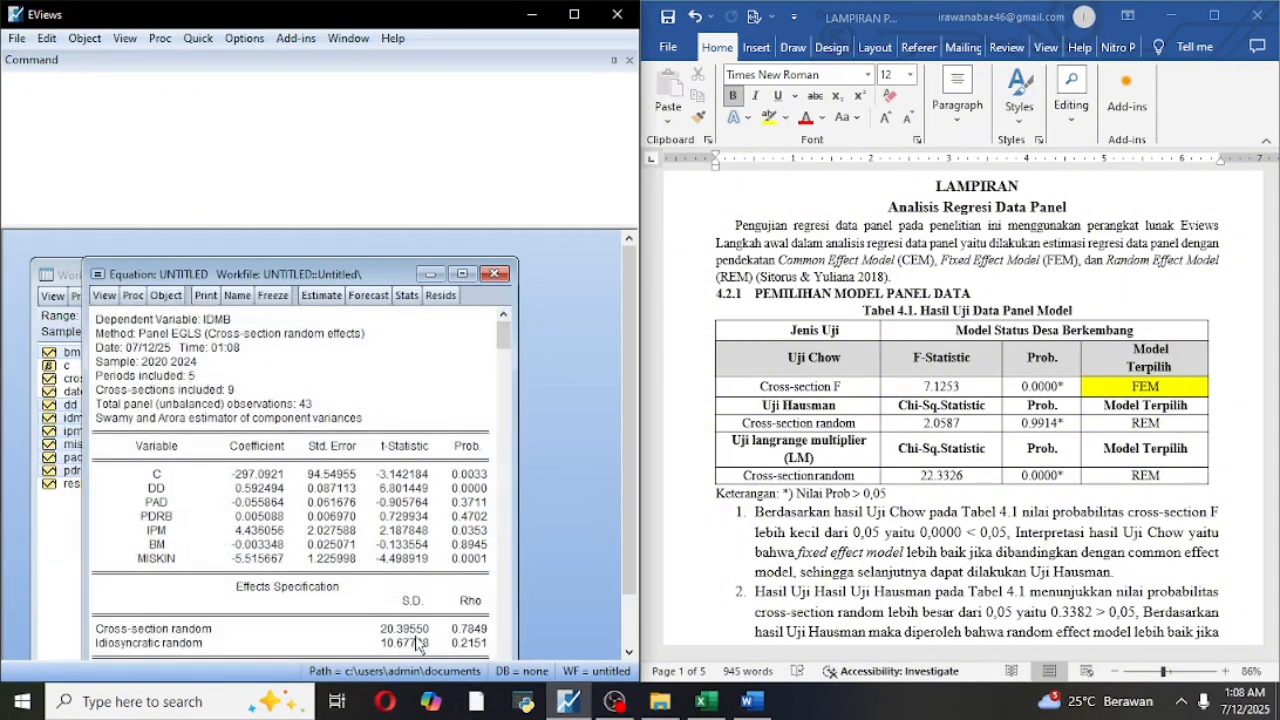
Run the correlated random effects Hausman test on the random effects equation.
{"action": "left_click", "coordinate": [105, 298]}
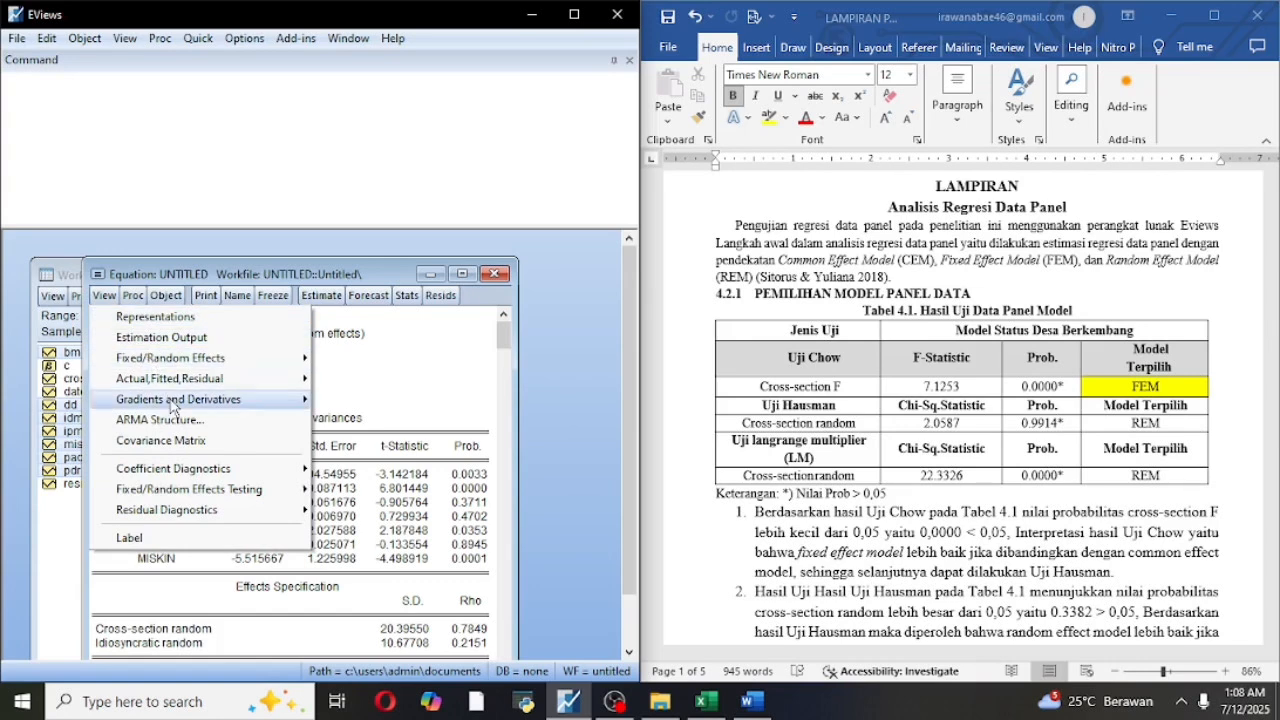
{"action": "mouse_move", "coordinate": [173, 403]}
{"action": "mouse_move", "coordinate": [210, 490]}
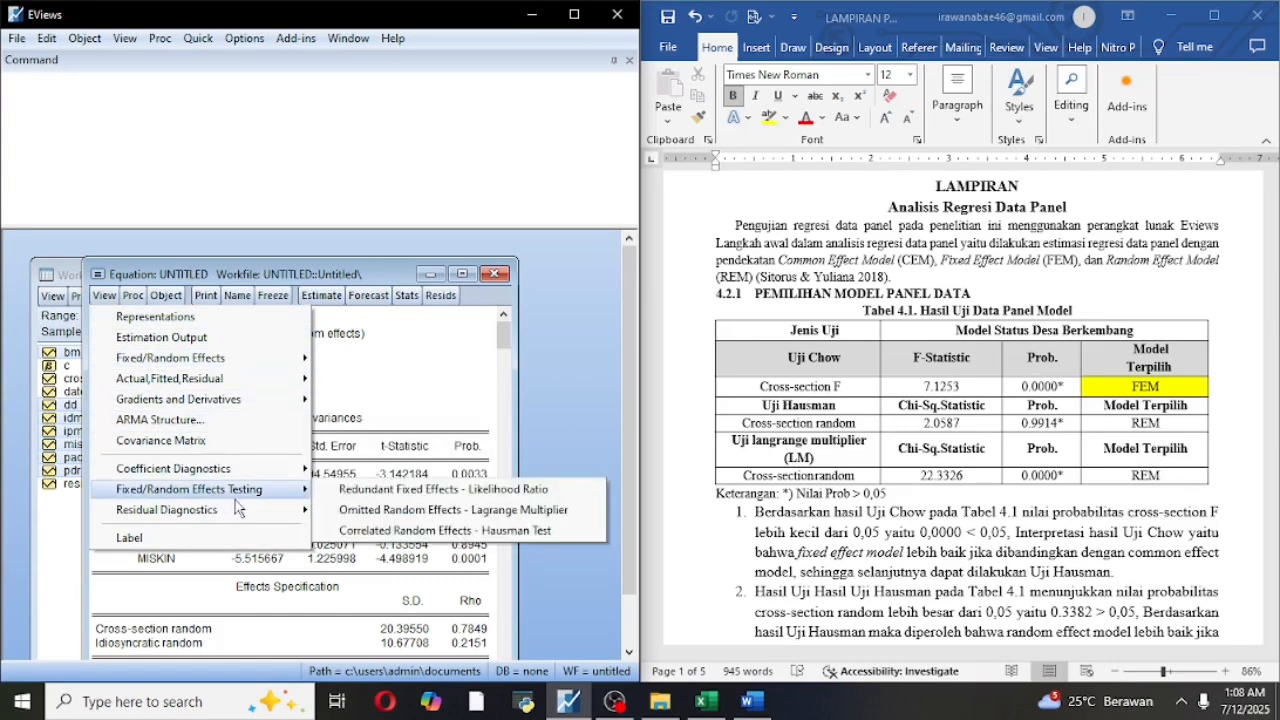
{"action": "mouse_move", "coordinate": [306, 514]}
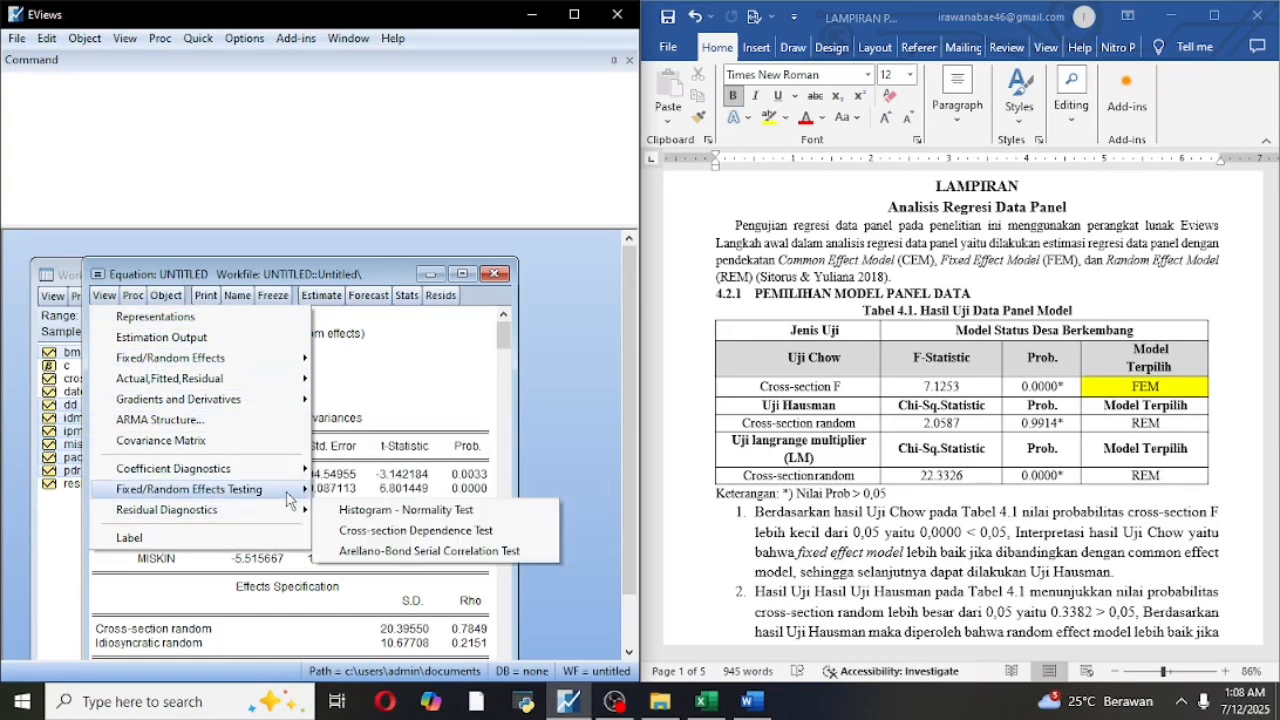
{"action": "mouse_move", "coordinate": [300, 490]}
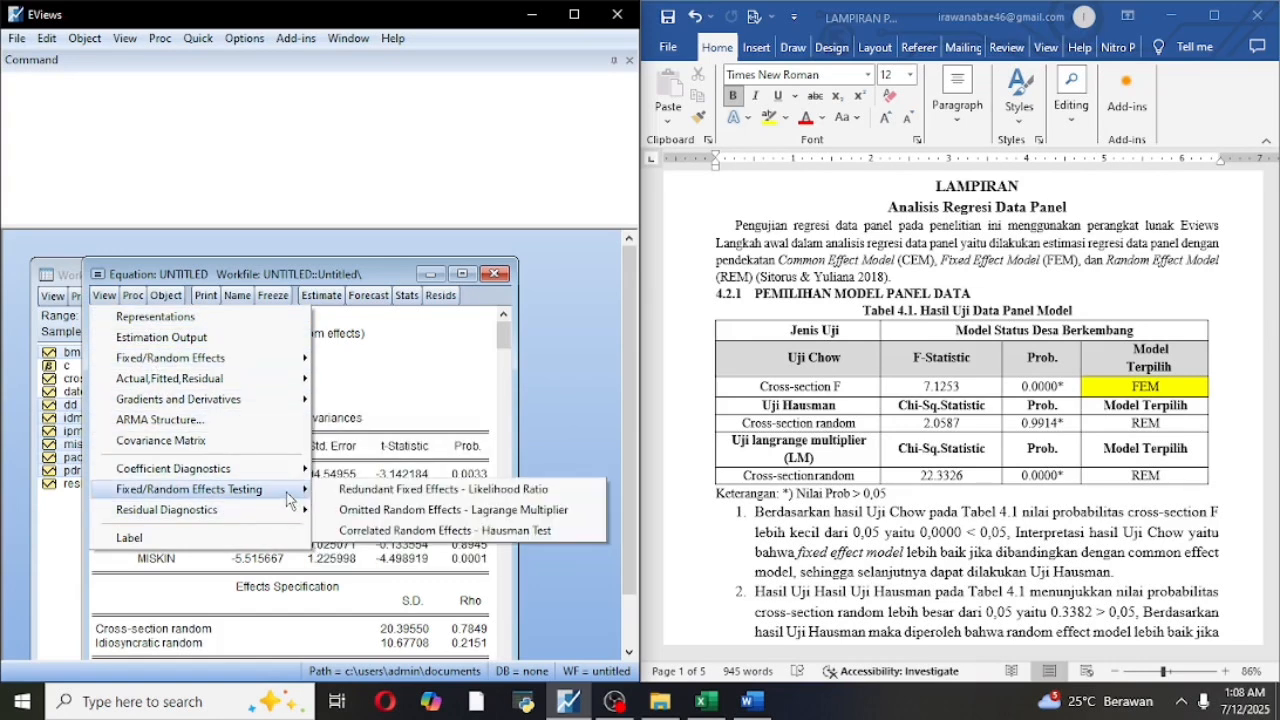
{"action": "left_click", "coordinate": [389, 532]}
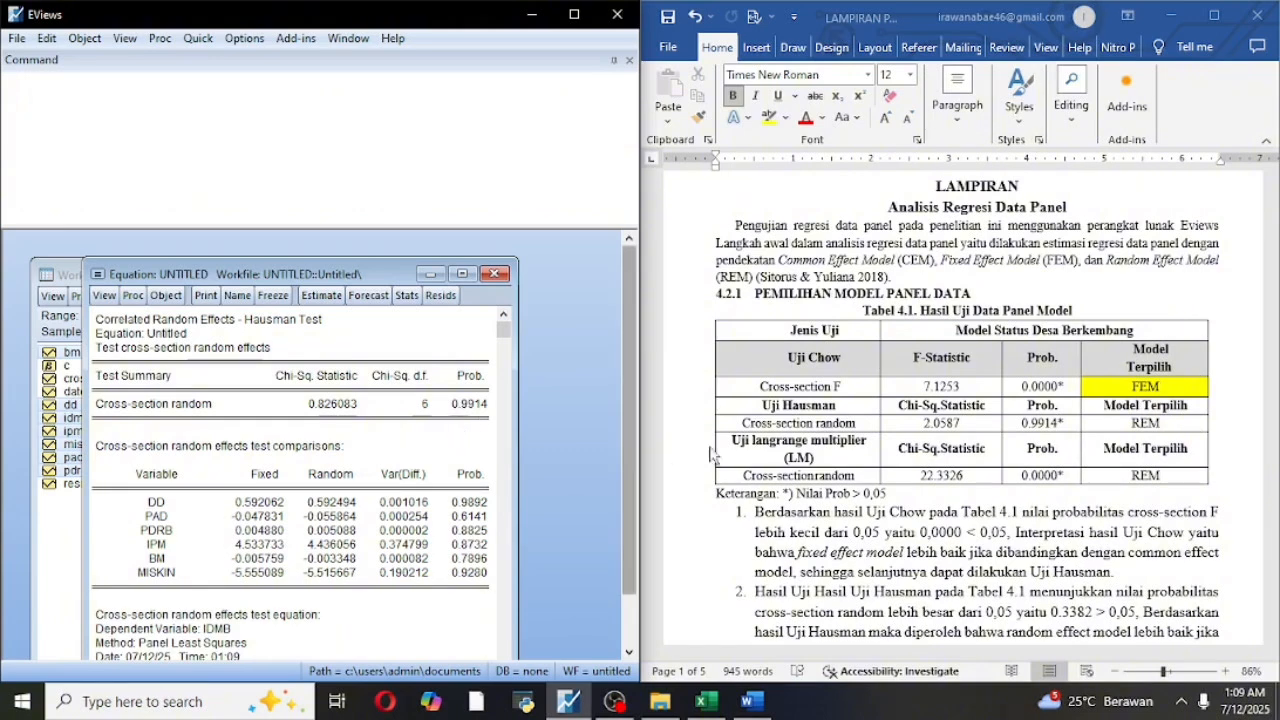
Highlight REM, the selected model for Uji Hausman in Table 4.1 of the Word document, in yellow and show the Lagrange Multiplier explanation.
{"action": "scroll", "coordinate": [930, 420], "scroll_direction": "down", "scroll_amount": 1}
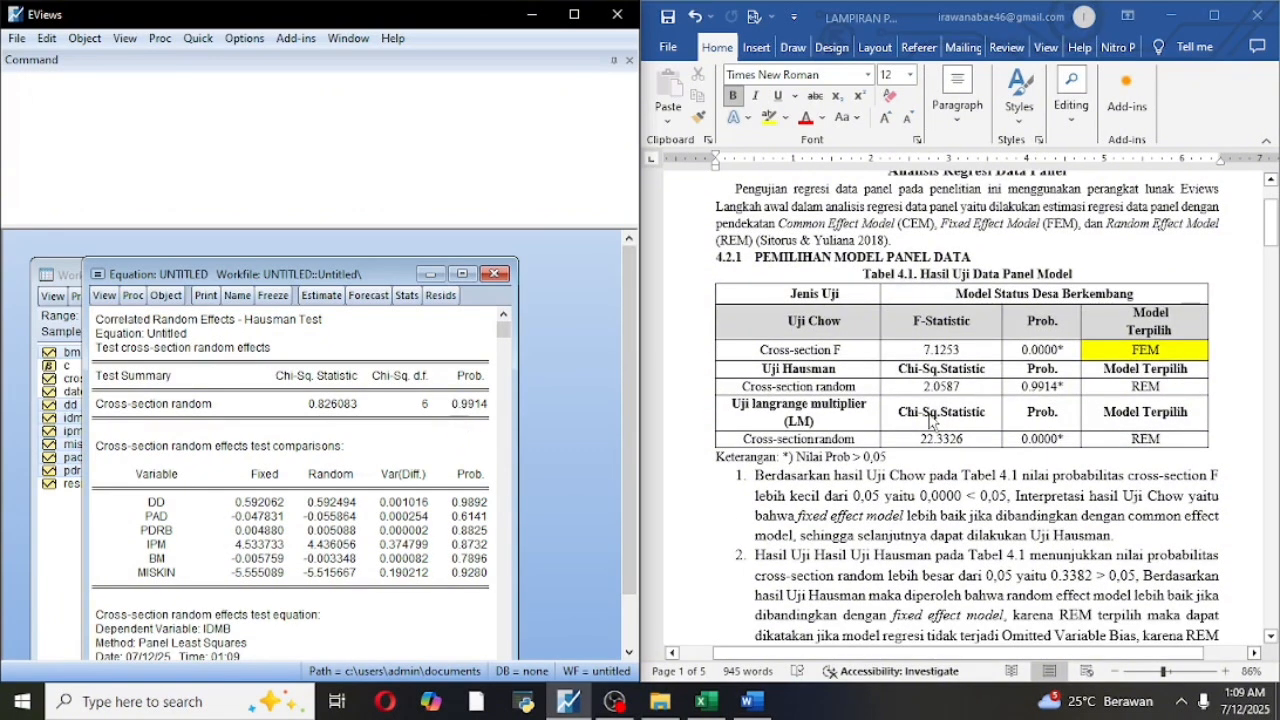
{"action": "scroll", "coordinate": [930, 420], "scroll_direction": "down", "scroll_amount": 1}
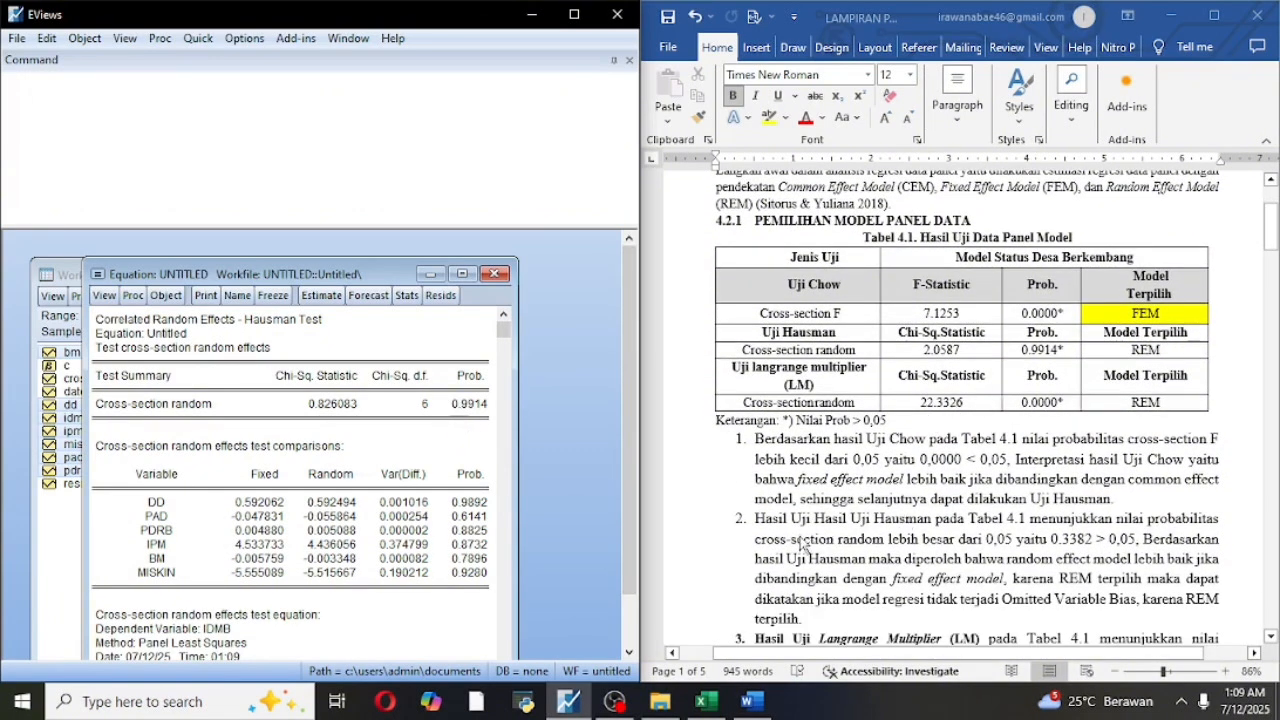
{"action": "scroll", "coordinate": [822, 537], "scroll_direction": "down", "scroll_amount": 1}
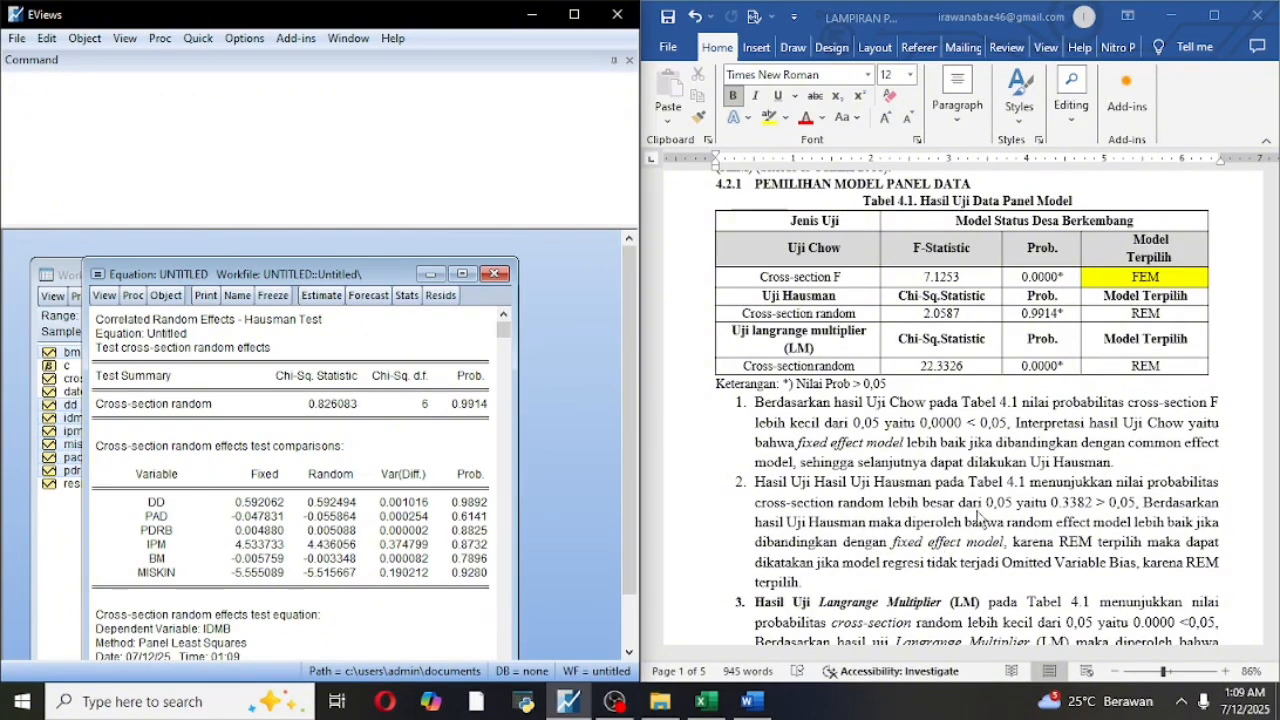
{"action": "left_click", "coordinate": [1124, 323]}
{"action": "double_click", "coordinate": [1145, 313]}
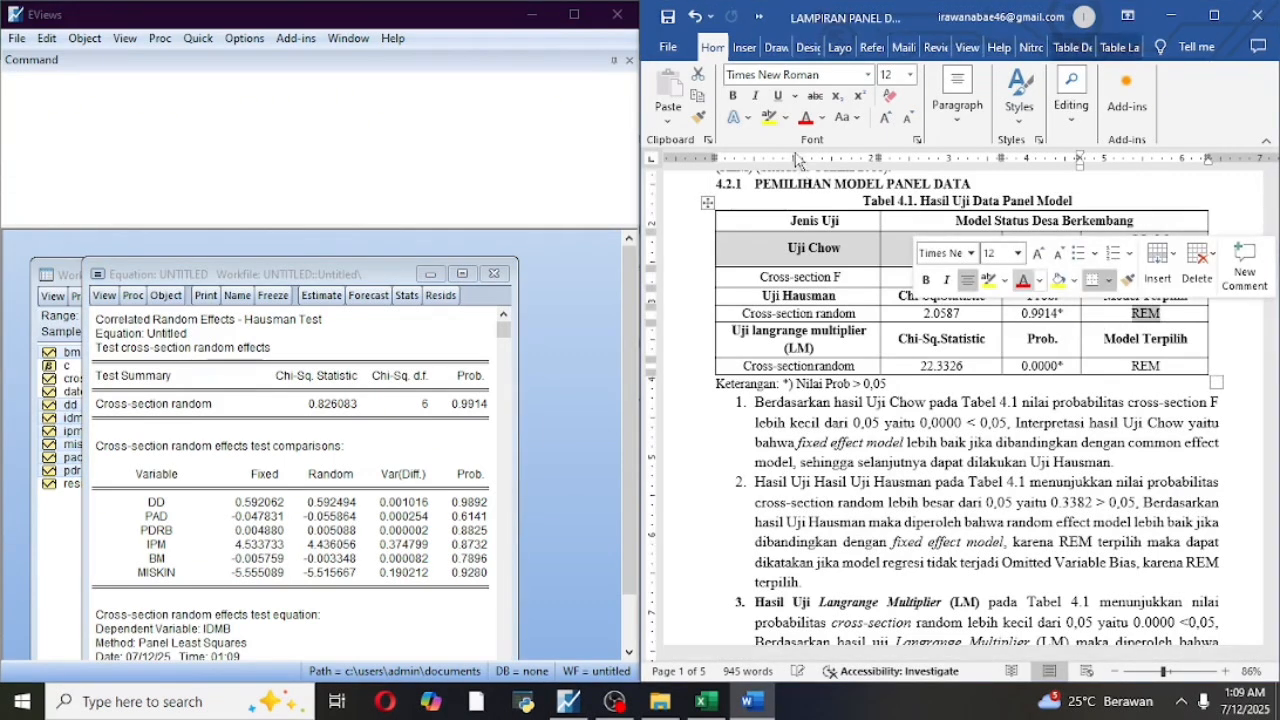
{"action": "left_click", "coordinate": [770, 124]}
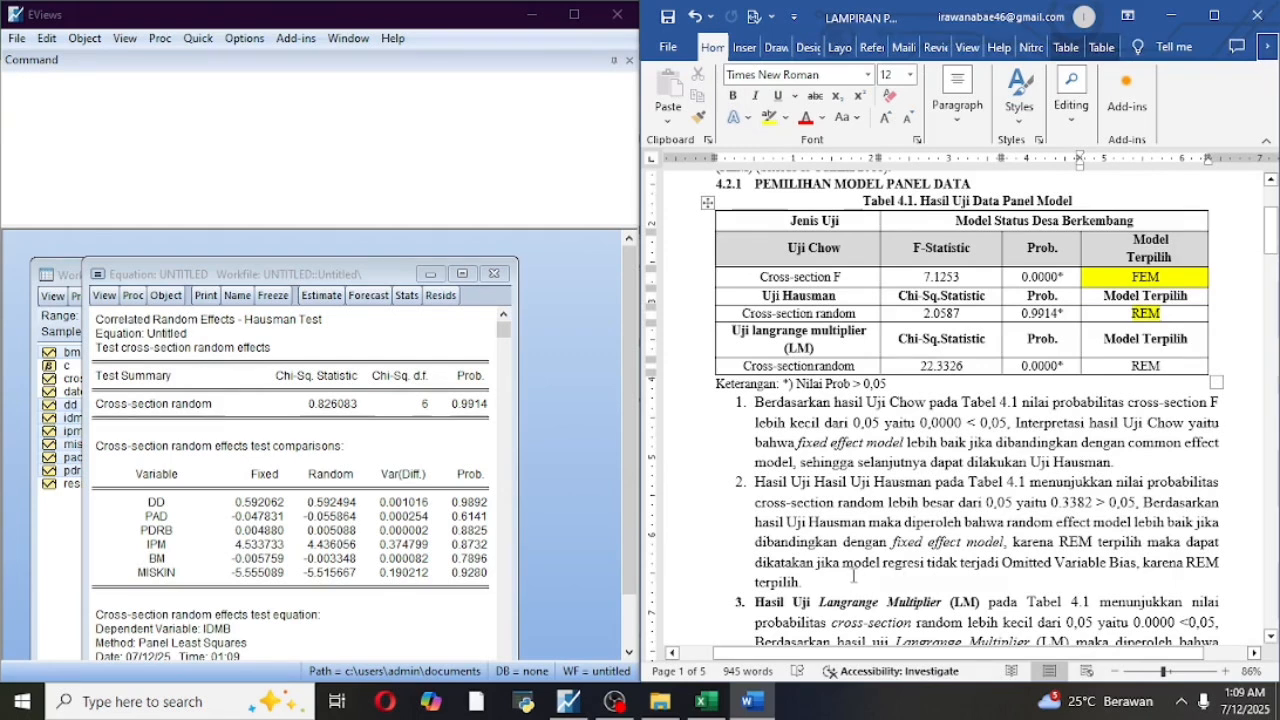
{"action": "scroll", "coordinate": [905, 520], "scroll_direction": "down", "scroll_amount": 2}
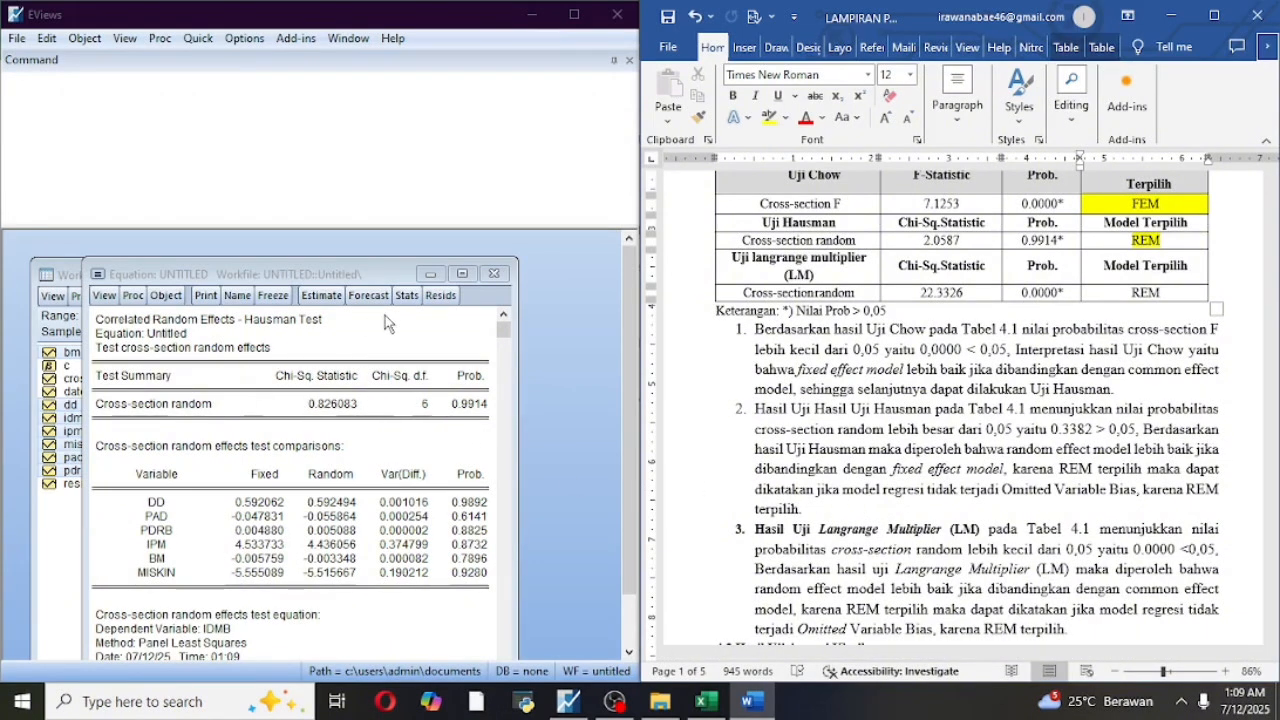
Re-estimate the equation in EViews with cross-section effects set to None, as the common effect model.
{"action": "left_click", "coordinate": [321, 295]}
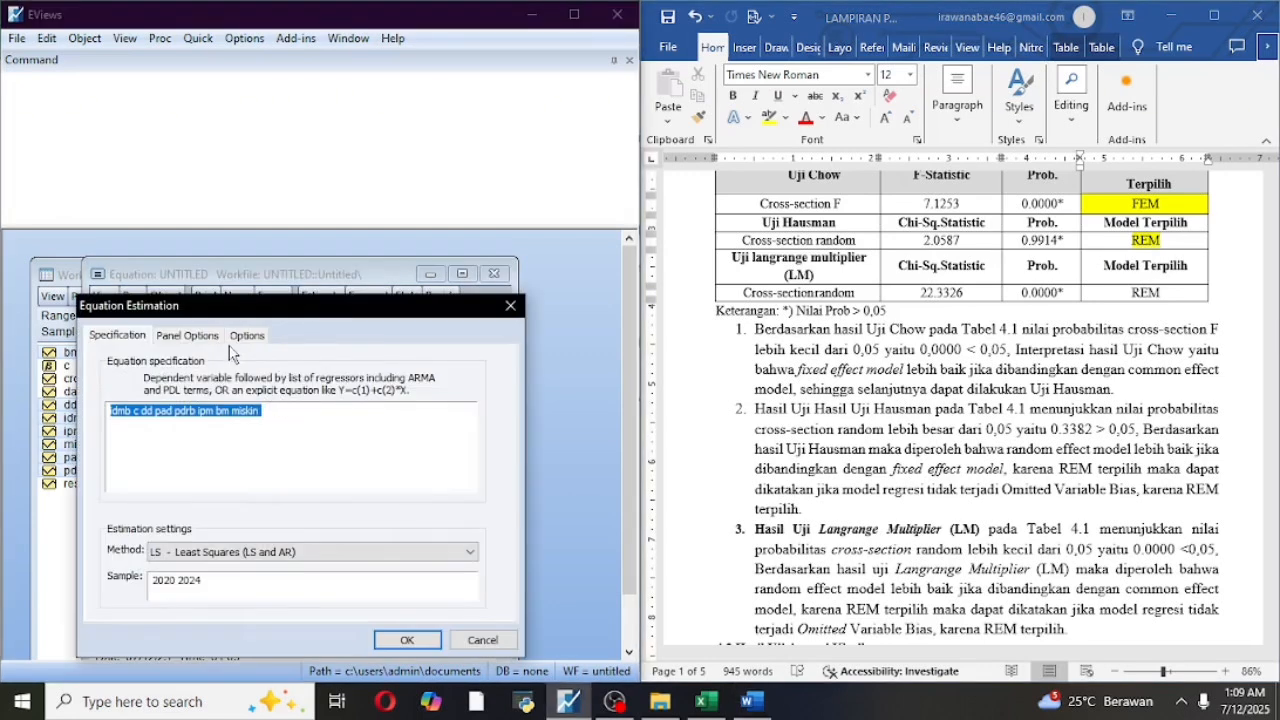
{"action": "left_click", "coordinate": [197, 338]}
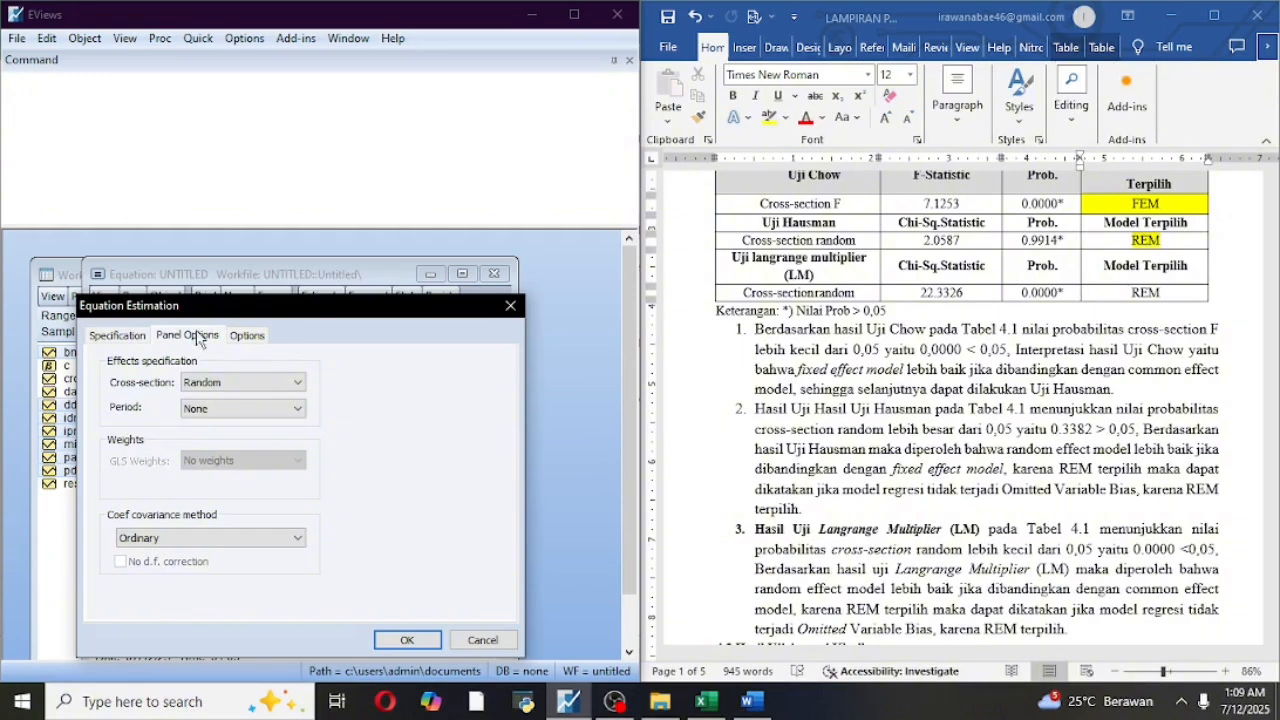
{"action": "left_click", "coordinate": [297, 385]}
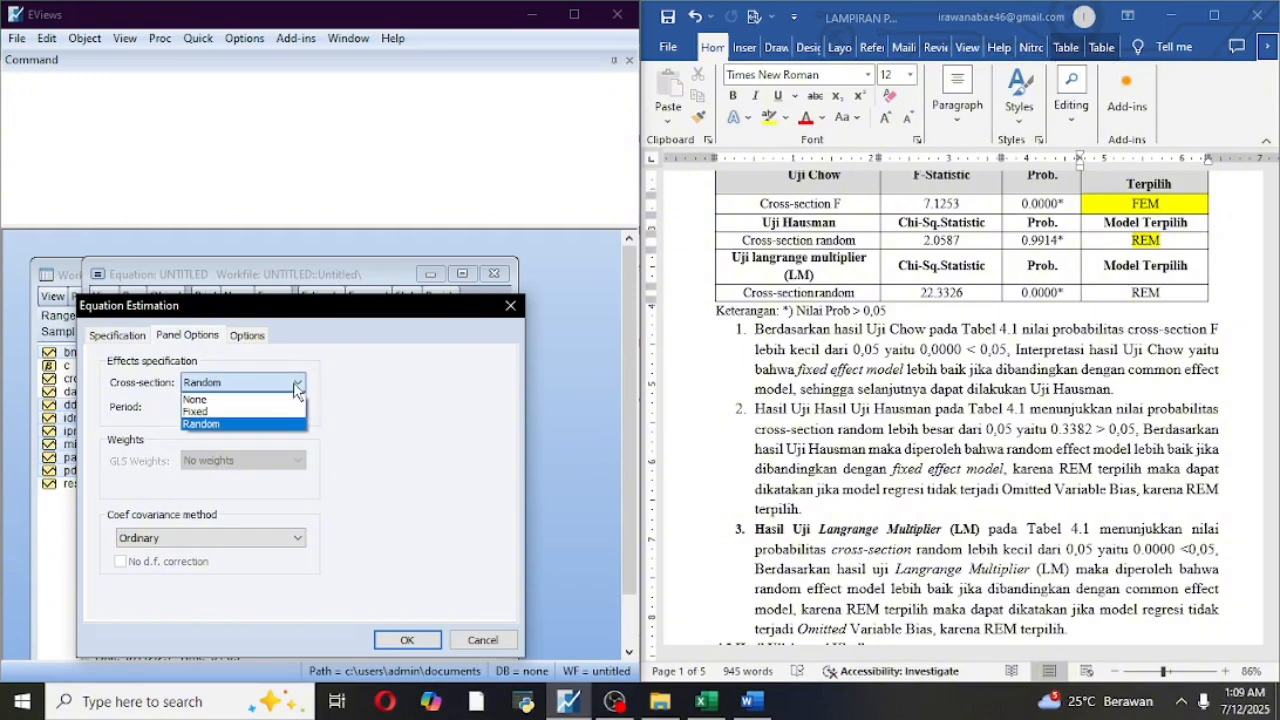
{"action": "left_click", "coordinate": [279, 399]}
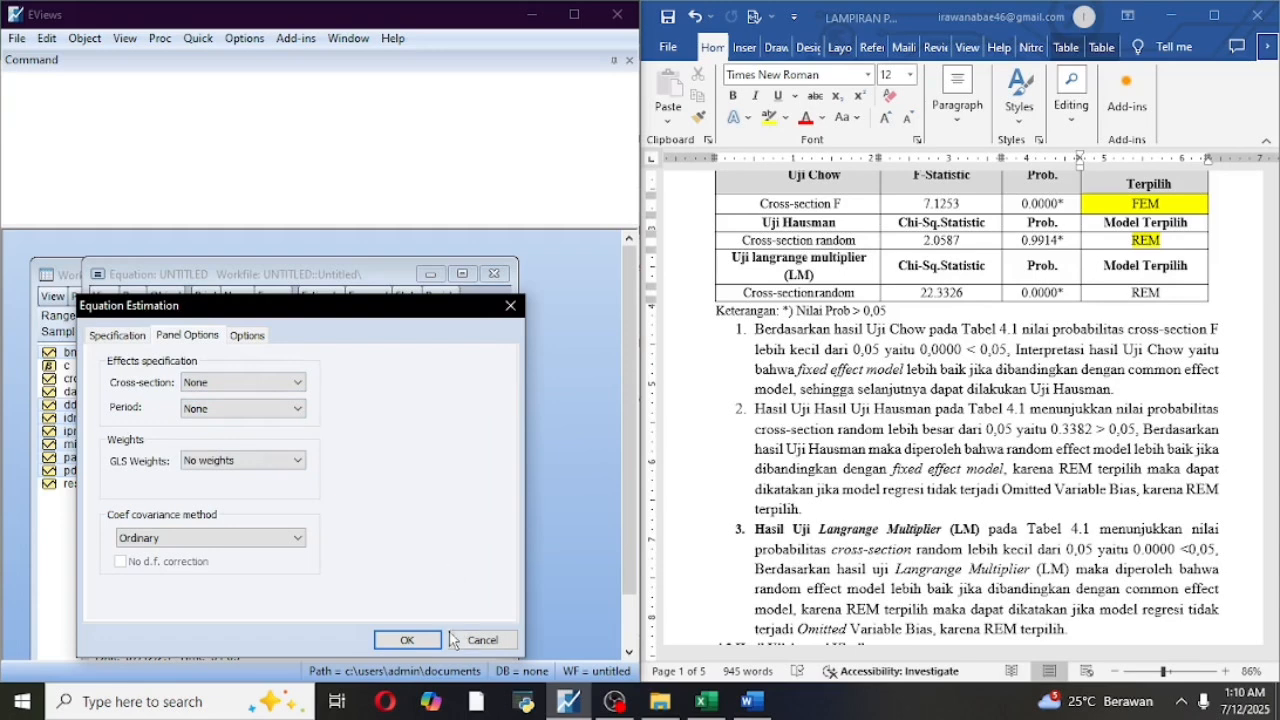
{"action": "left_click", "coordinate": [420, 640]}
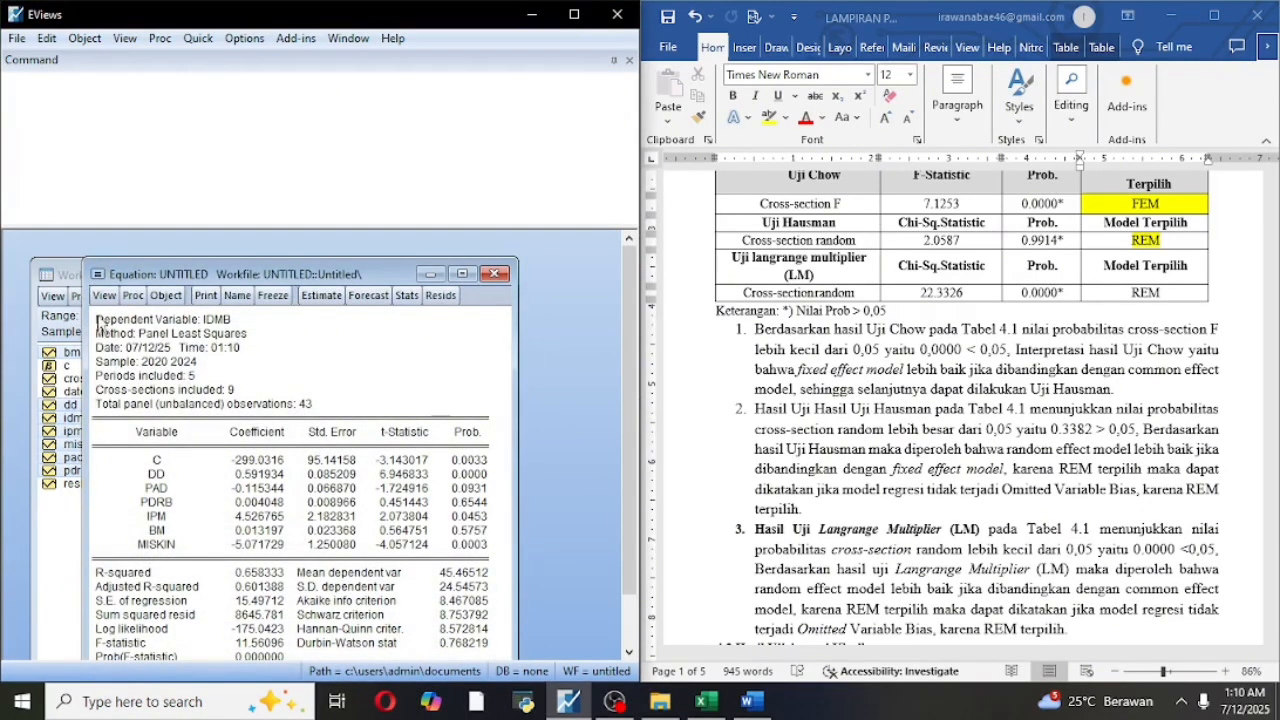
Run the omitted random effects Lagrange Multiplier test on the common effect equation.
{"action": "left_click", "coordinate": [104, 296]}
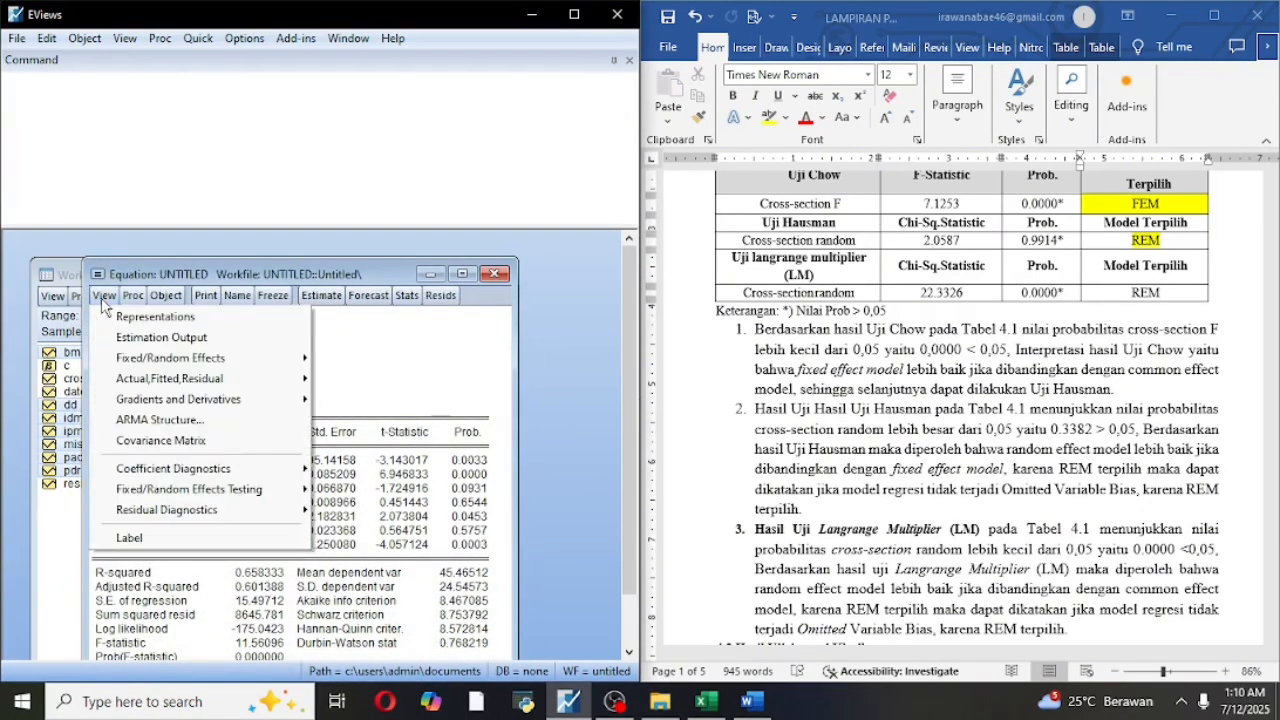
{"action": "mouse_move", "coordinate": [220, 489]}
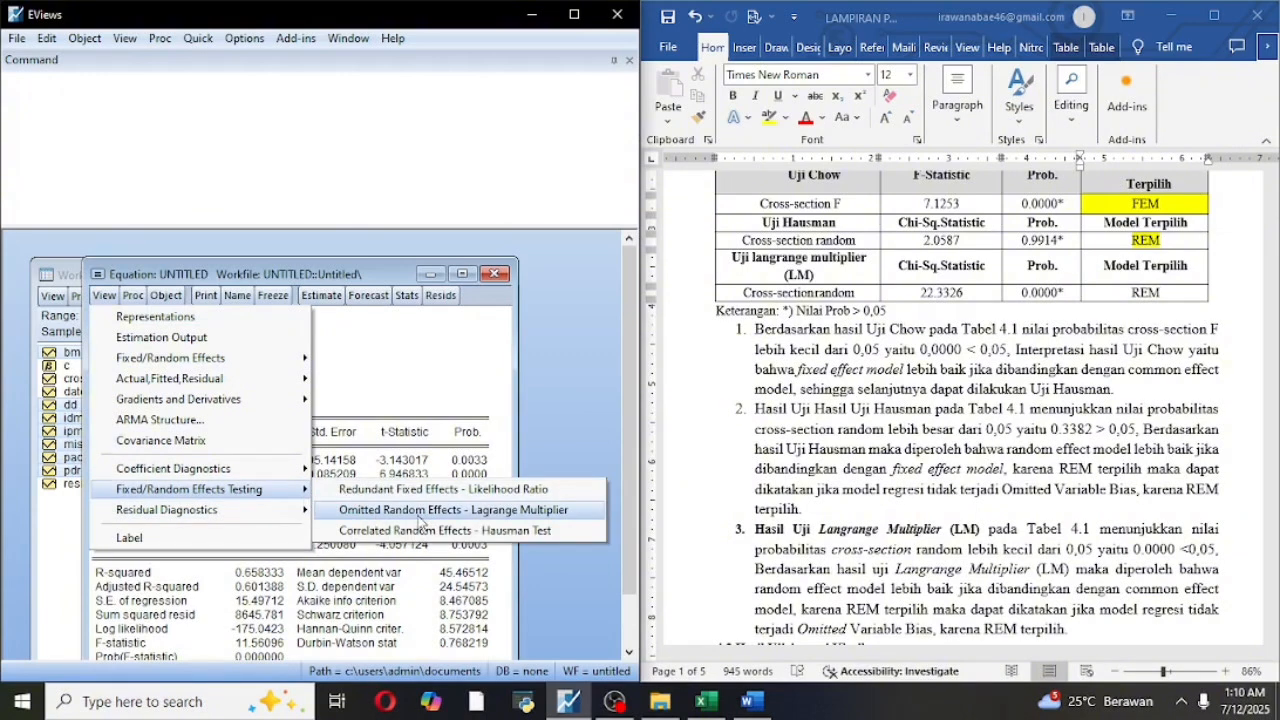
{"action": "left_click", "coordinate": [497, 513]}
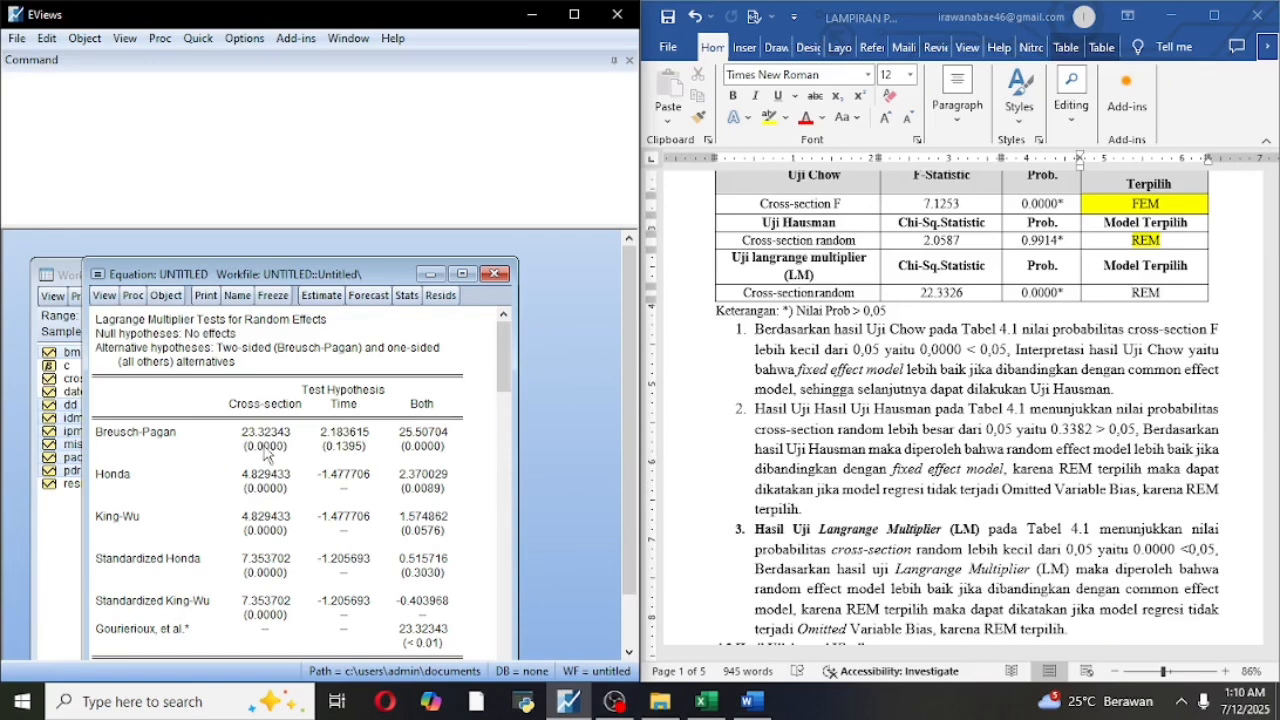
Highlight REM, the selected model for Uji Langrange Multiplier in the Word table, in yellow.
{"action": "left_click", "coordinate": [1140, 293]}
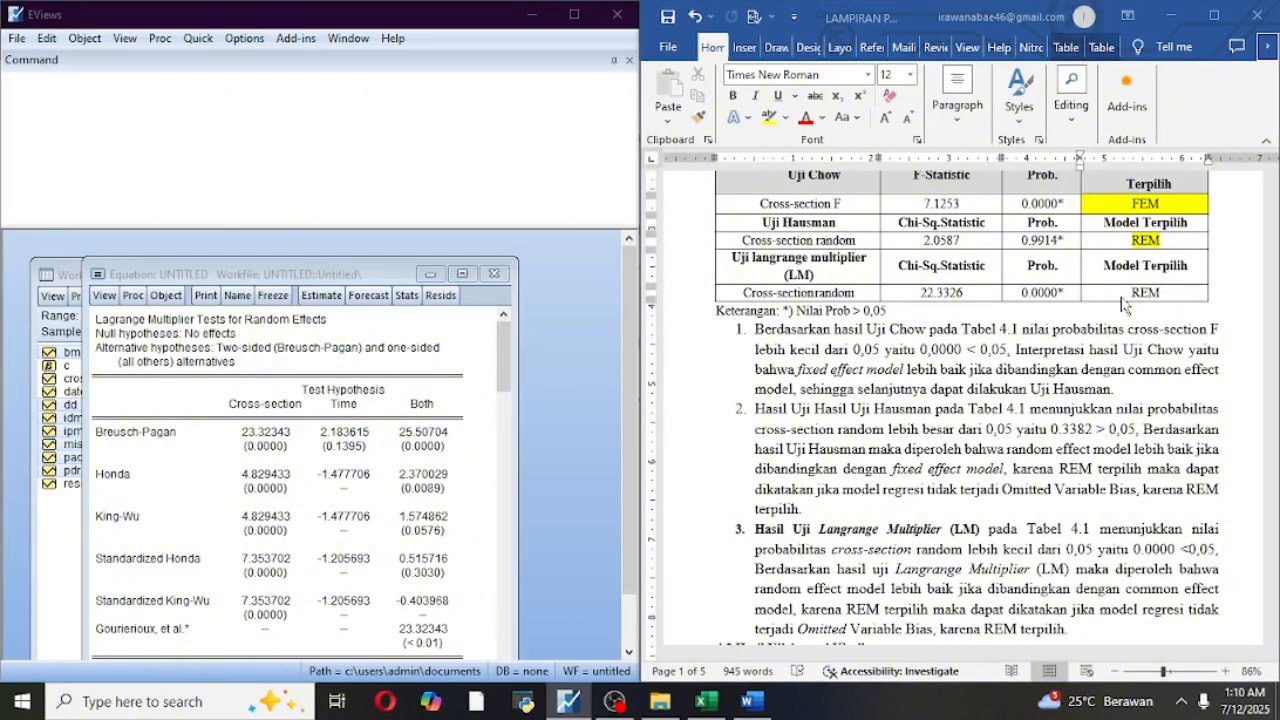
{"action": "left_click_drag", "start_coordinate": [1131, 292], "coordinate": [1191, 287]}
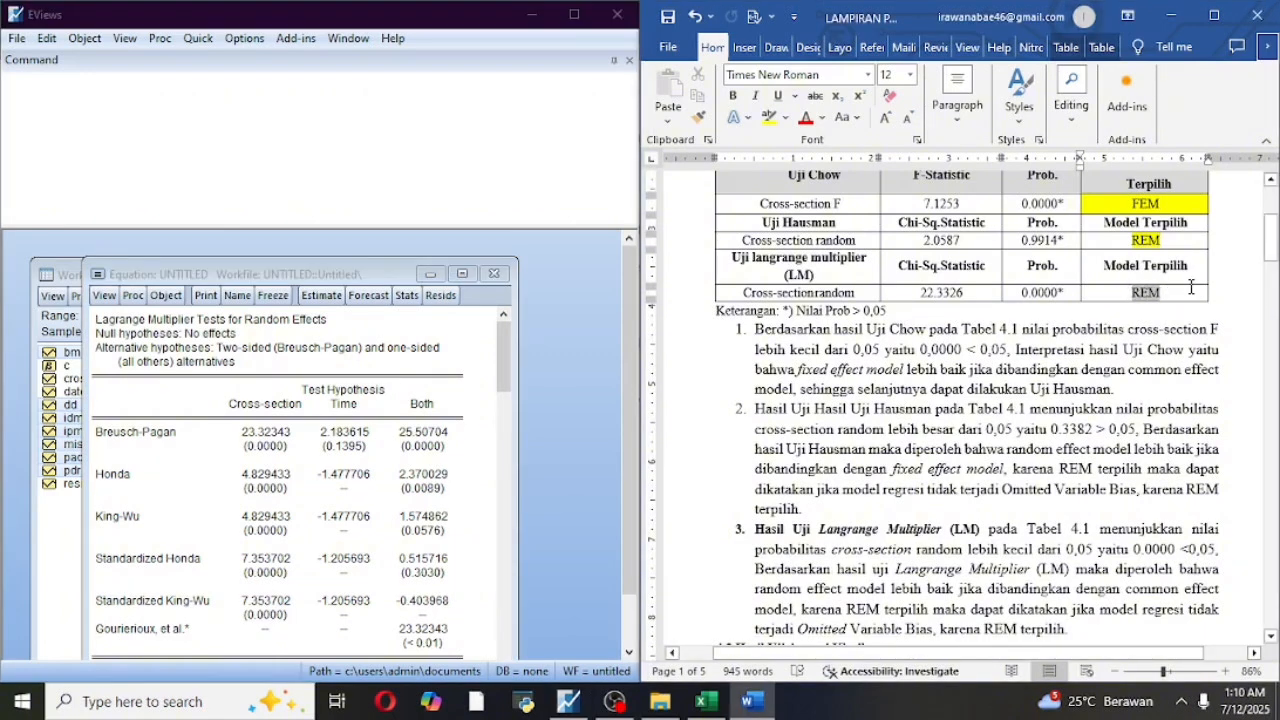
{"action": "left_click", "coordinate": [768, 118]}
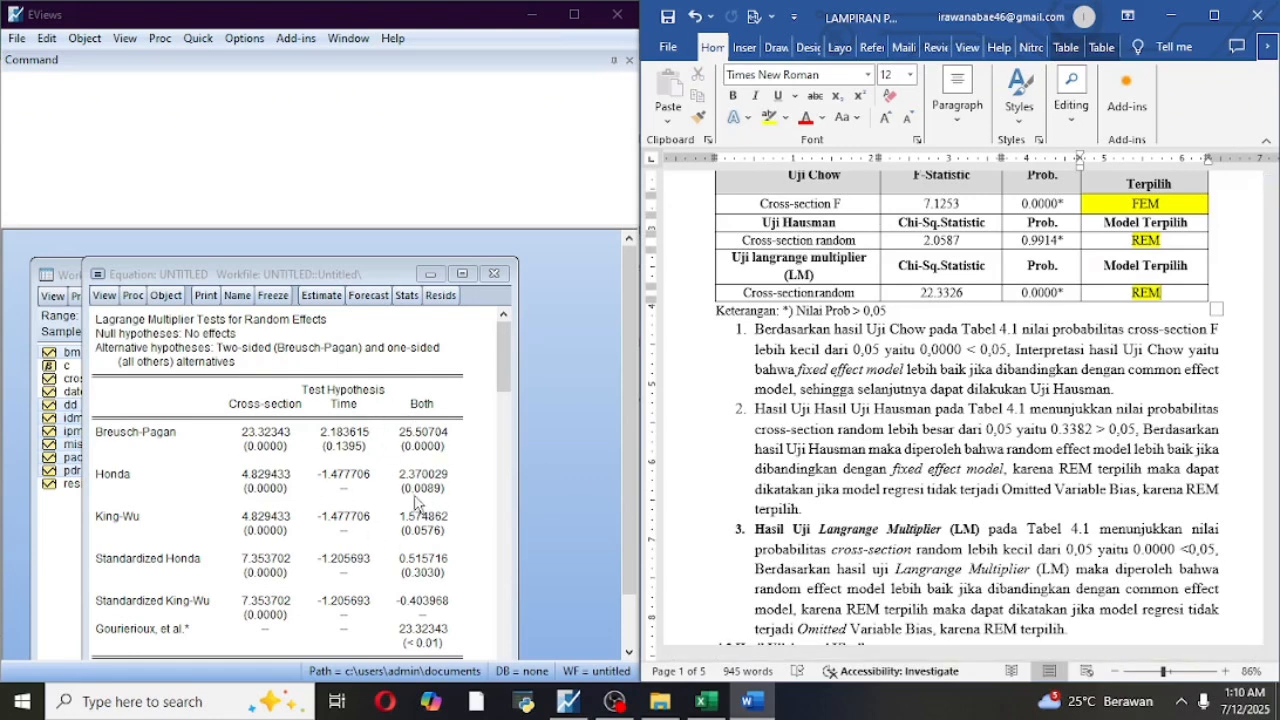
Look over the rest of the Lagrange Multiplier output in EViews, and close and delete the untitled equation.
{"action": "scroll", "coordinate": [398, 472], "scroll_direction": "down", "scroll_amount": 1}
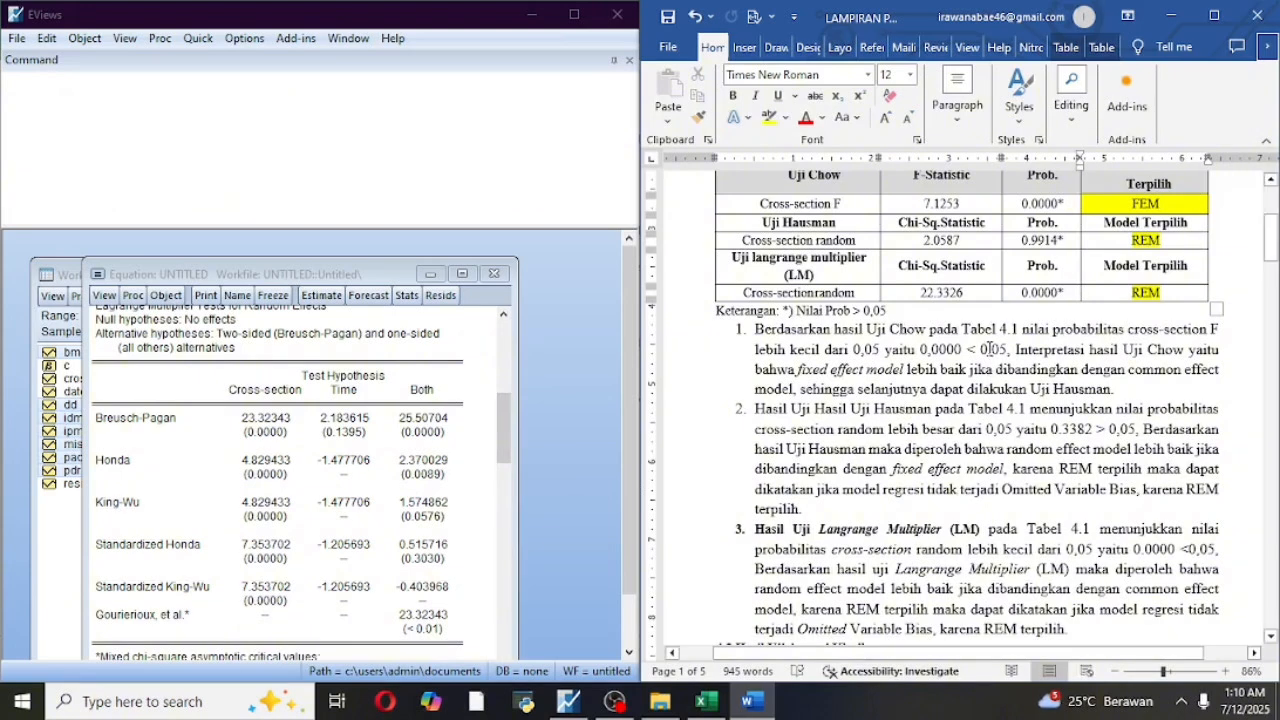
{"action": "left_click", "coordinate": [494, 274]}
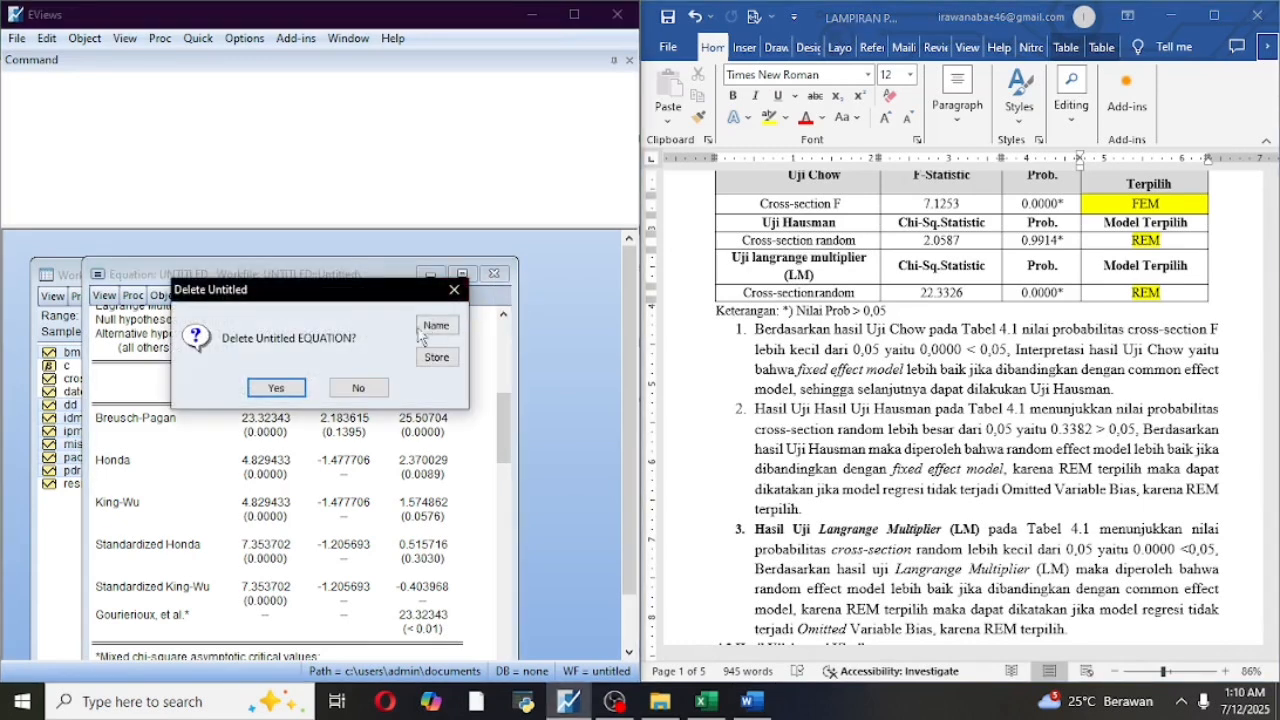
{"action": "left_click", "coordinate": [282, 390]}
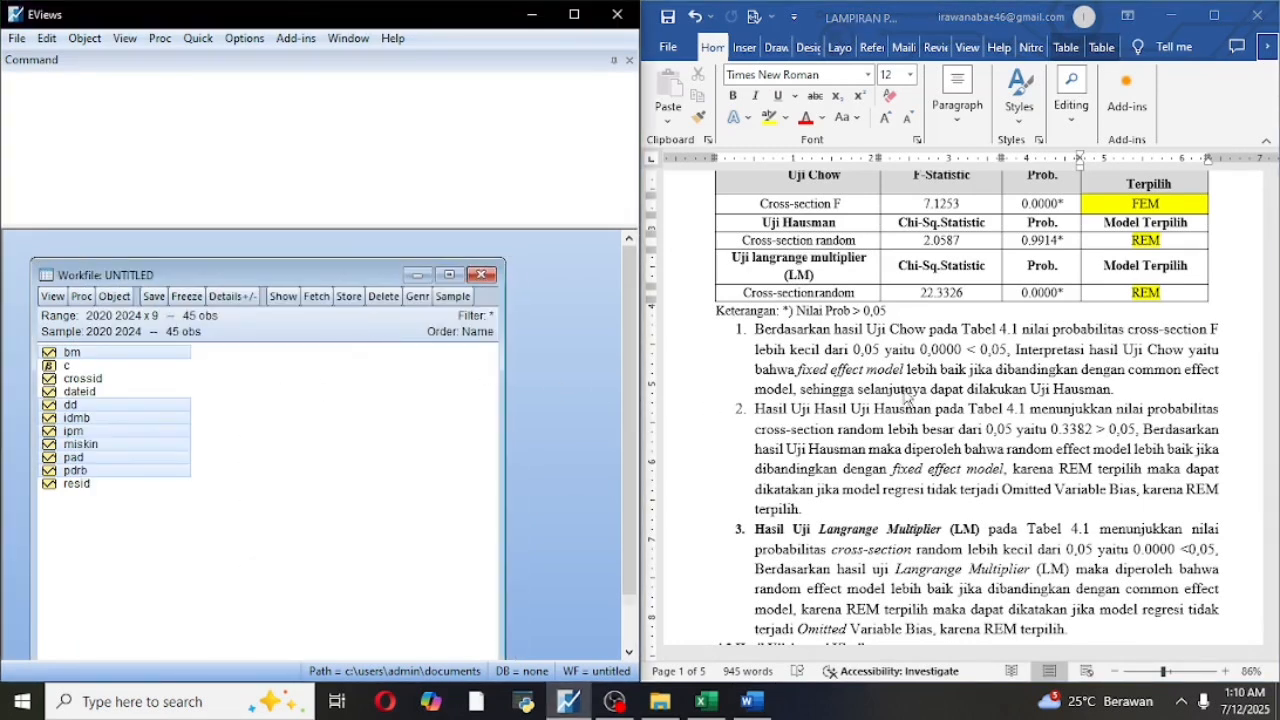
Review section 4.3 Hasil Uji Asumsi Klasik in the Word document, covering the multicollinearity and heteroskedasticity tests, and return to Table 4.2.
{"action": "scroll", "coordinate": [908, 428], "scroll_direction": "down", "scroll_amount": 5}
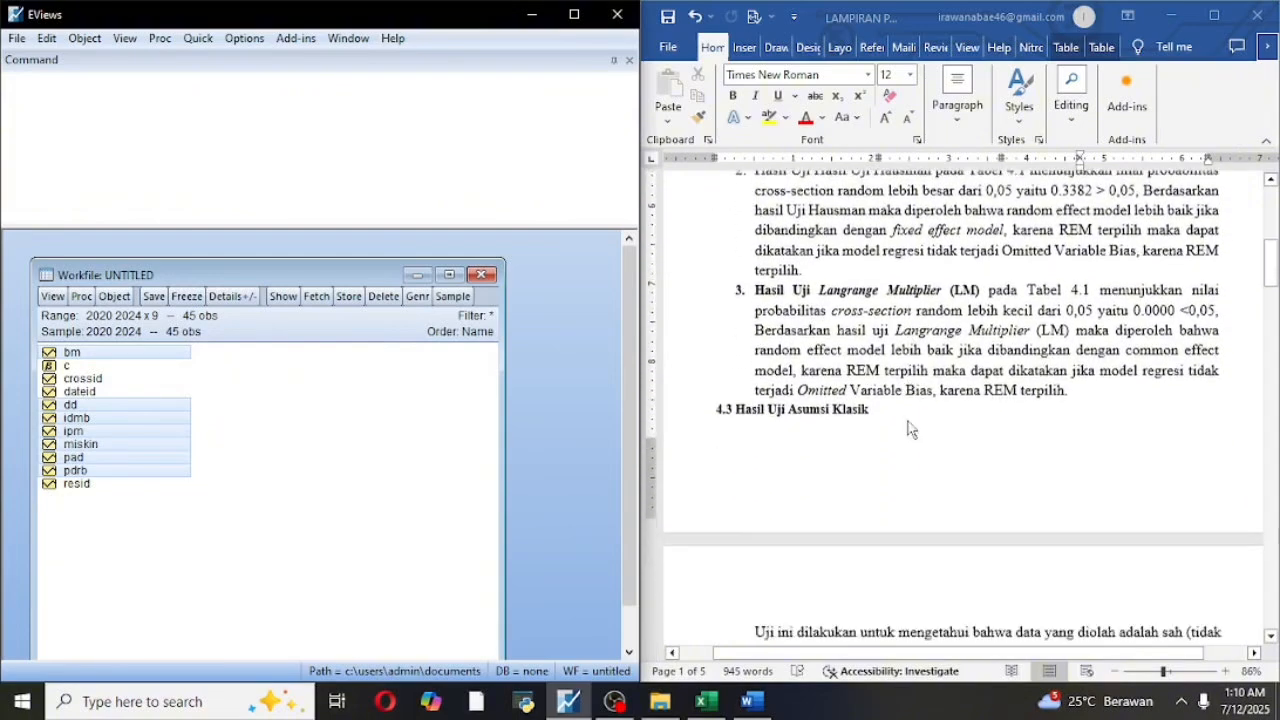
{"action": "scroll", "coordinate": [886, 366], "scroll_direction": "down", "scroll_amount": 3}
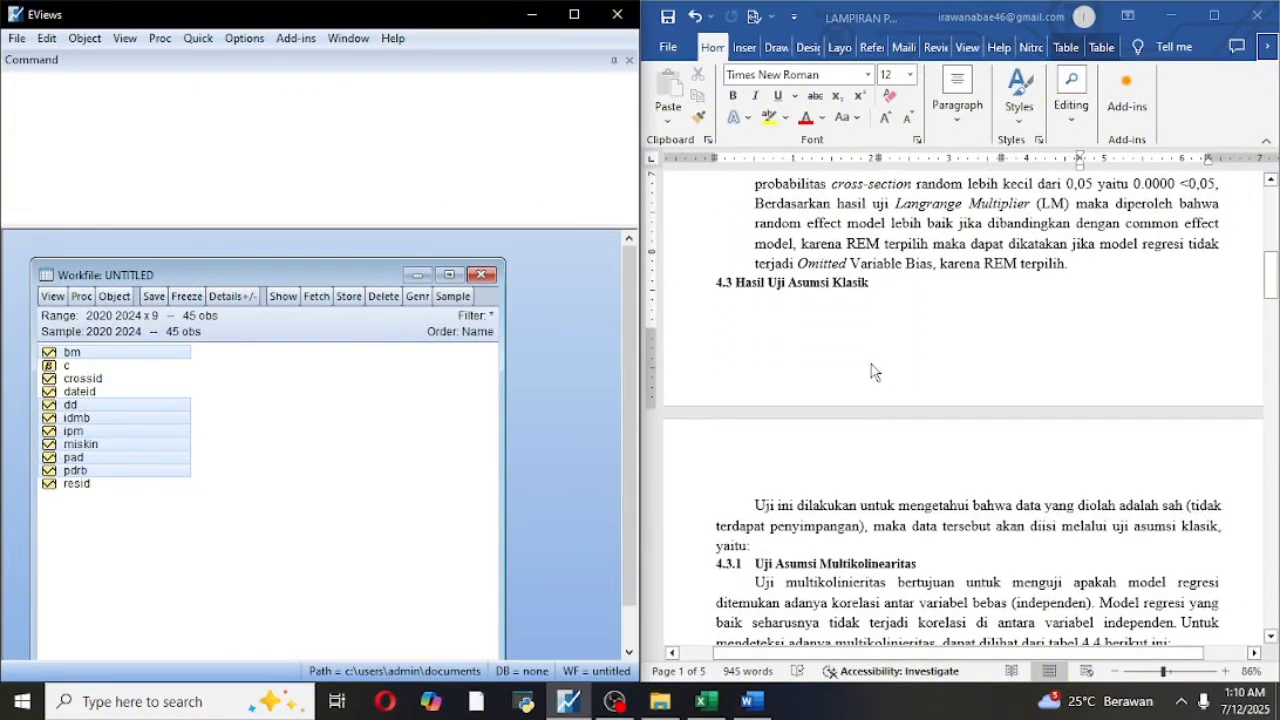
{"action": "scroll", "coordinate": [884, 390], "scroll_direction": "down", "scroll_amount": 9}
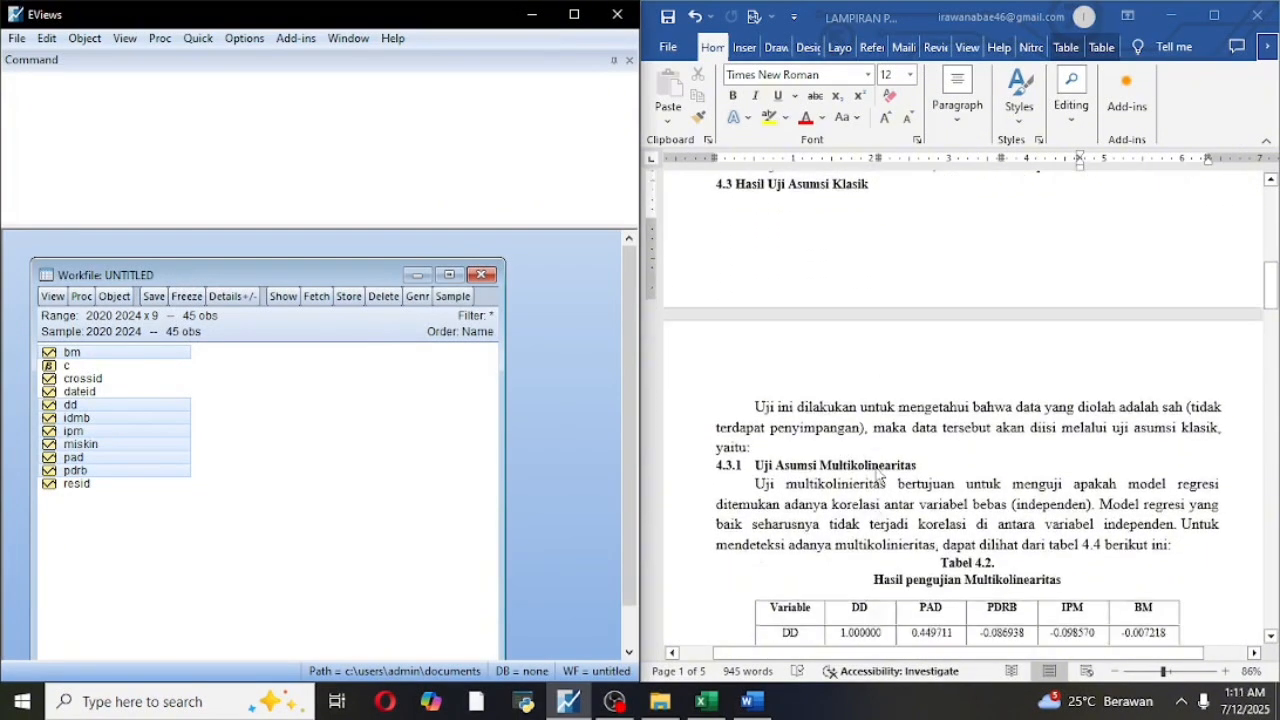
{"action": "scroll", "coordinate": [879, 472], "scroll_direction": "down", "scroll_amount": 1}
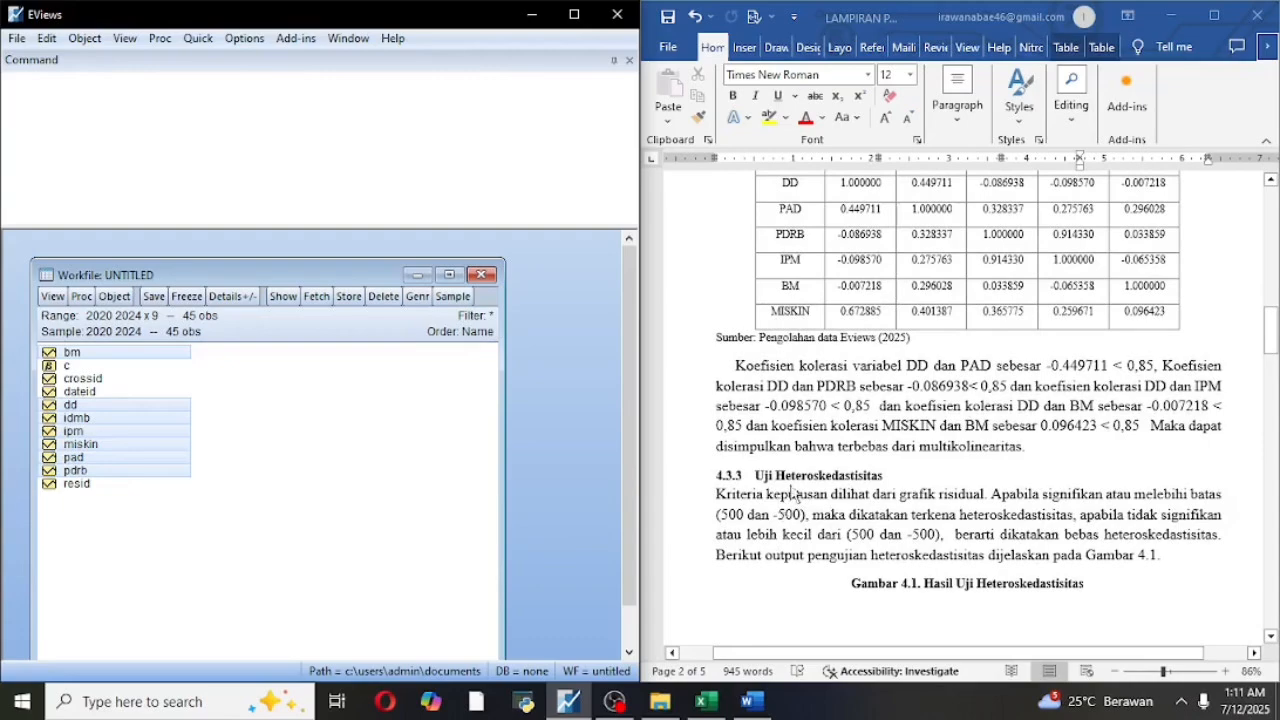
{"action": "scroll", "coordinate": [800, 480], "scroll_direction": "down", "scroll_amount": 2}
{"action": "scroll", "coordinate": [860, 415], "scroll_direction": "down", "scroll_amount": 3}
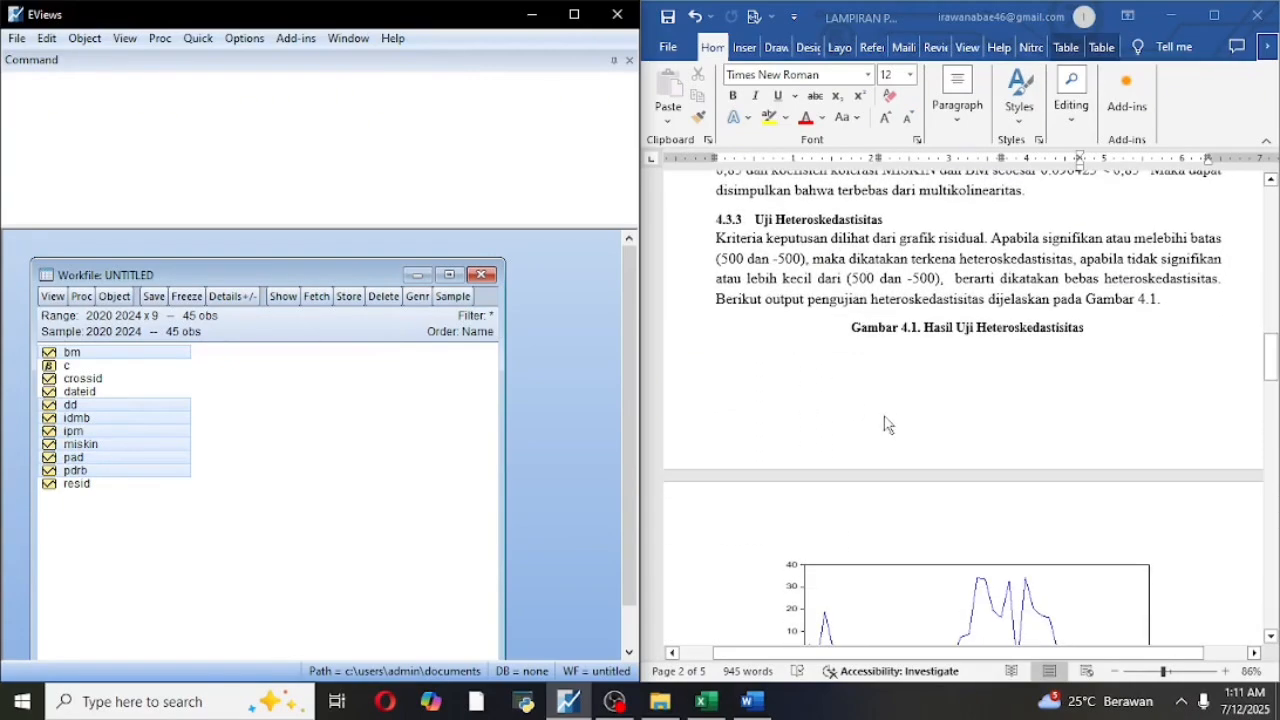
{"action": "scroll", "coordinate": [1023, 368], "scroll_direction": "down", "scroll_amount": 3}
{"action": "scroll", "coordinate": [1023, 340], "scroll_direction": "up", "scroll_amount": 8}
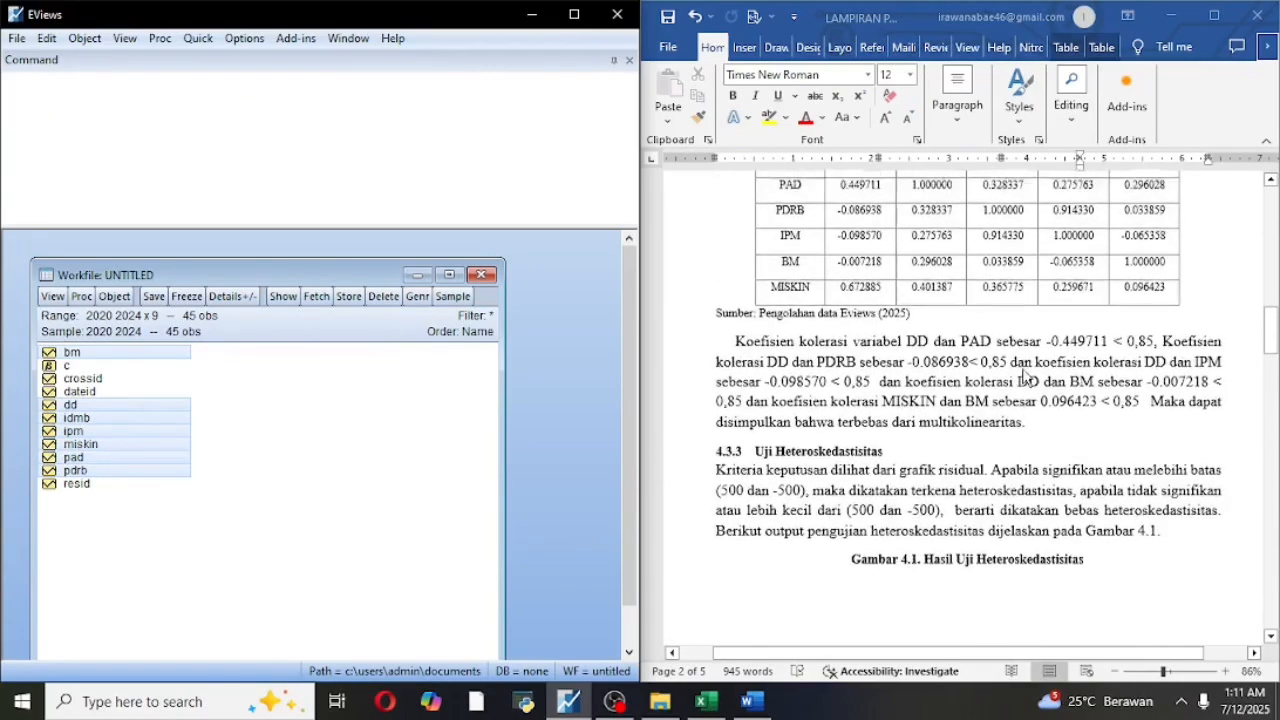
{"action": "scroll", "coordinate": [1023, 375], "scroll_direction": "up", "scroll_amount": 8}
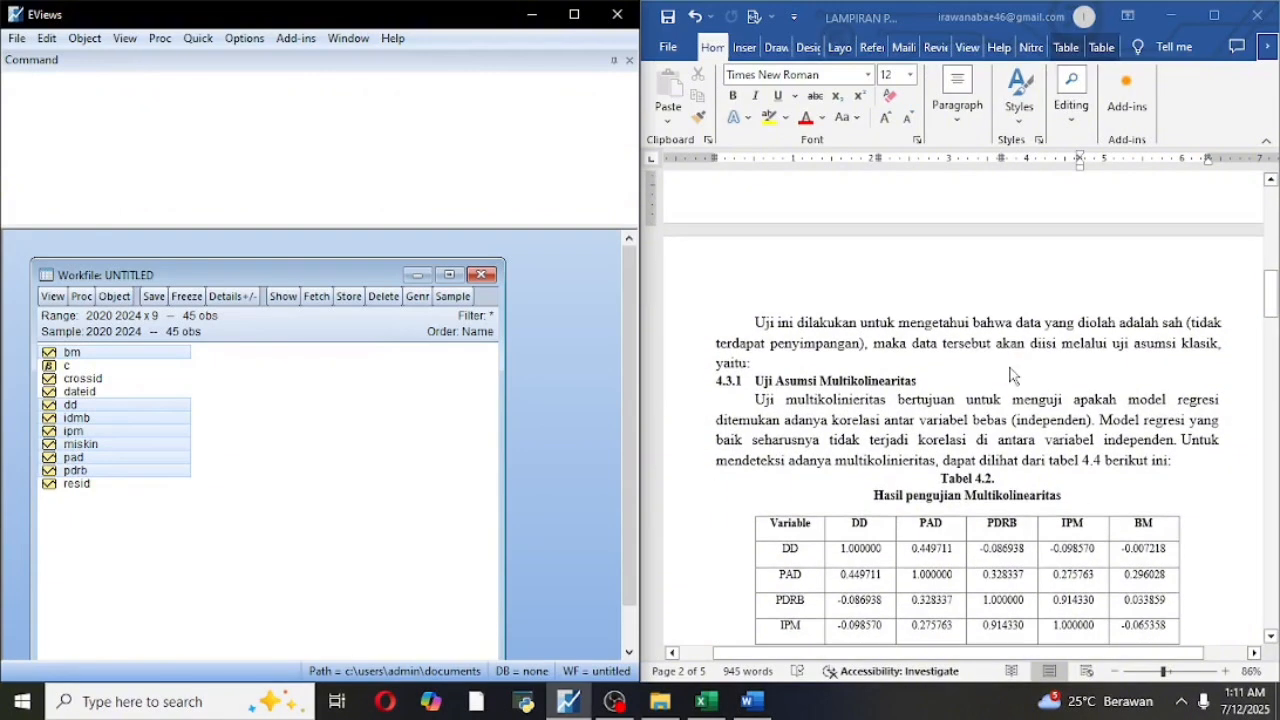
{"action": "scroll", "coordinate": [1010, 375], "scroll_direction": "down", "scroll_amount": 2}
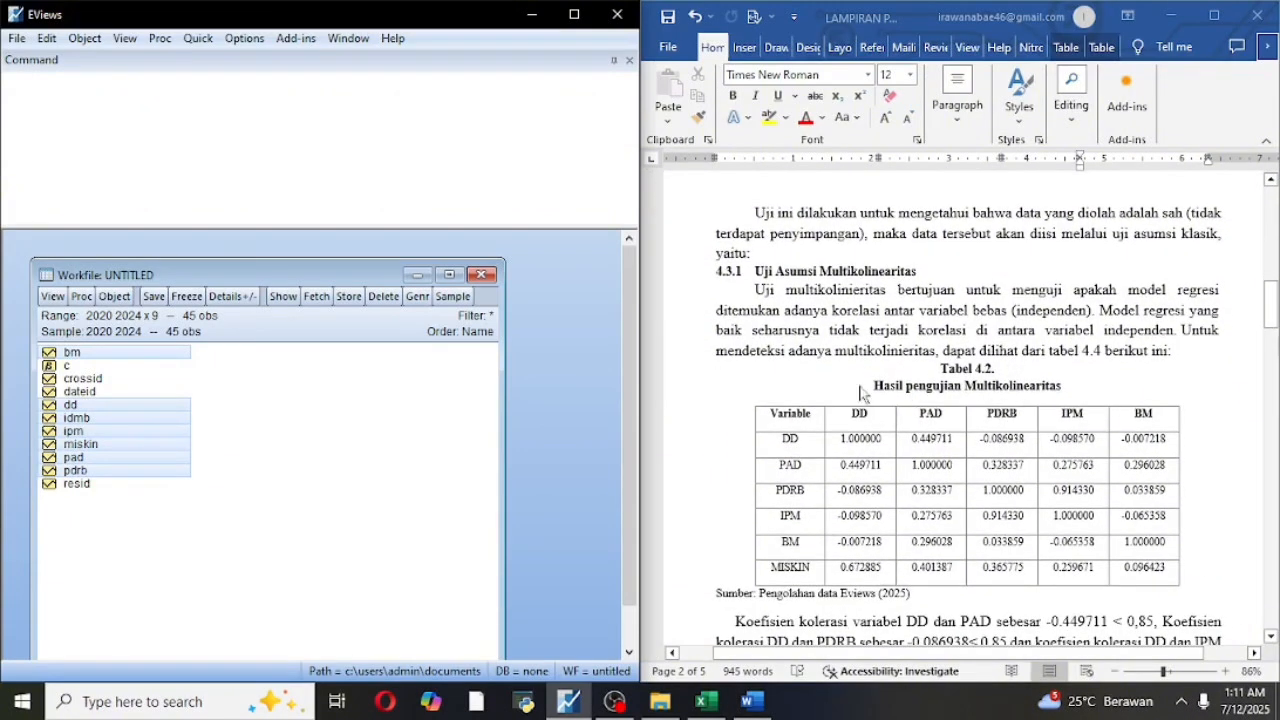
Generate a correlation matrix in EViews for dd, pad, pdrb, ipm, bm and miskin, removing idmb from the series list.
{"action": "left_click", "coordinate": [196, 38]}
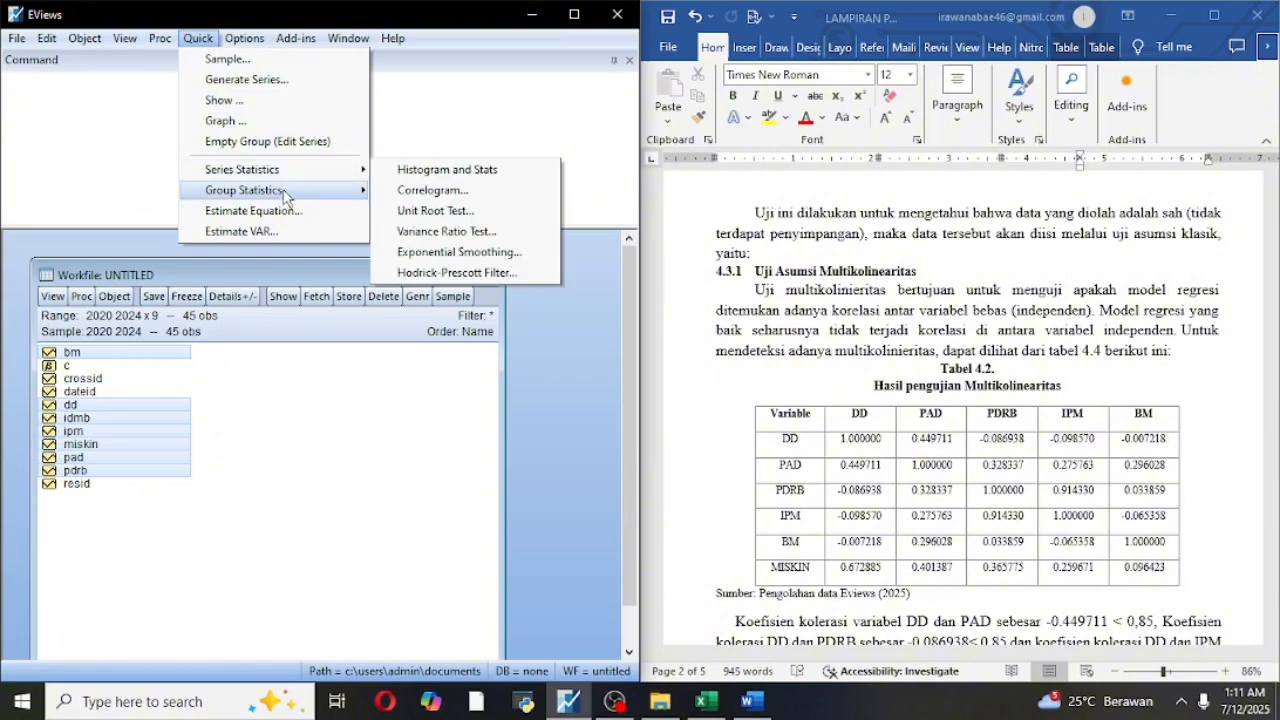
{"action": "mouse_move", "coordinate": [300, 194]}
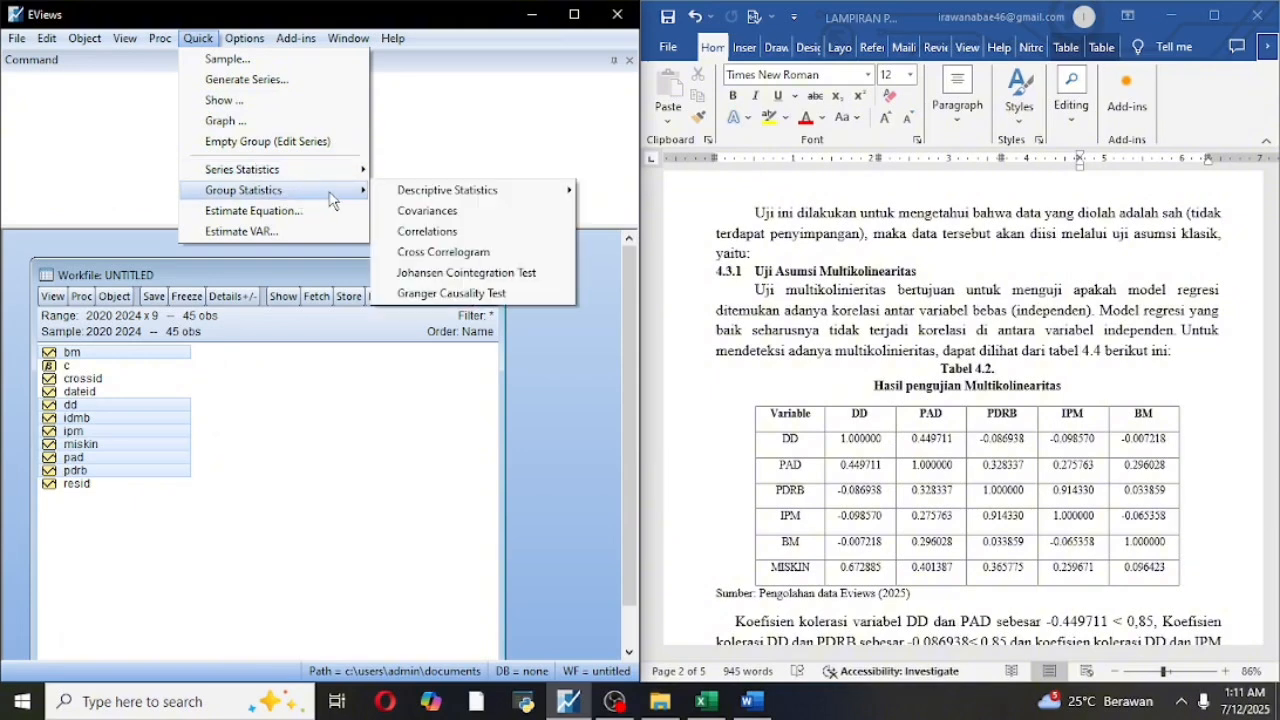
{"action": "left_click", "coordinate": [412, 231]}
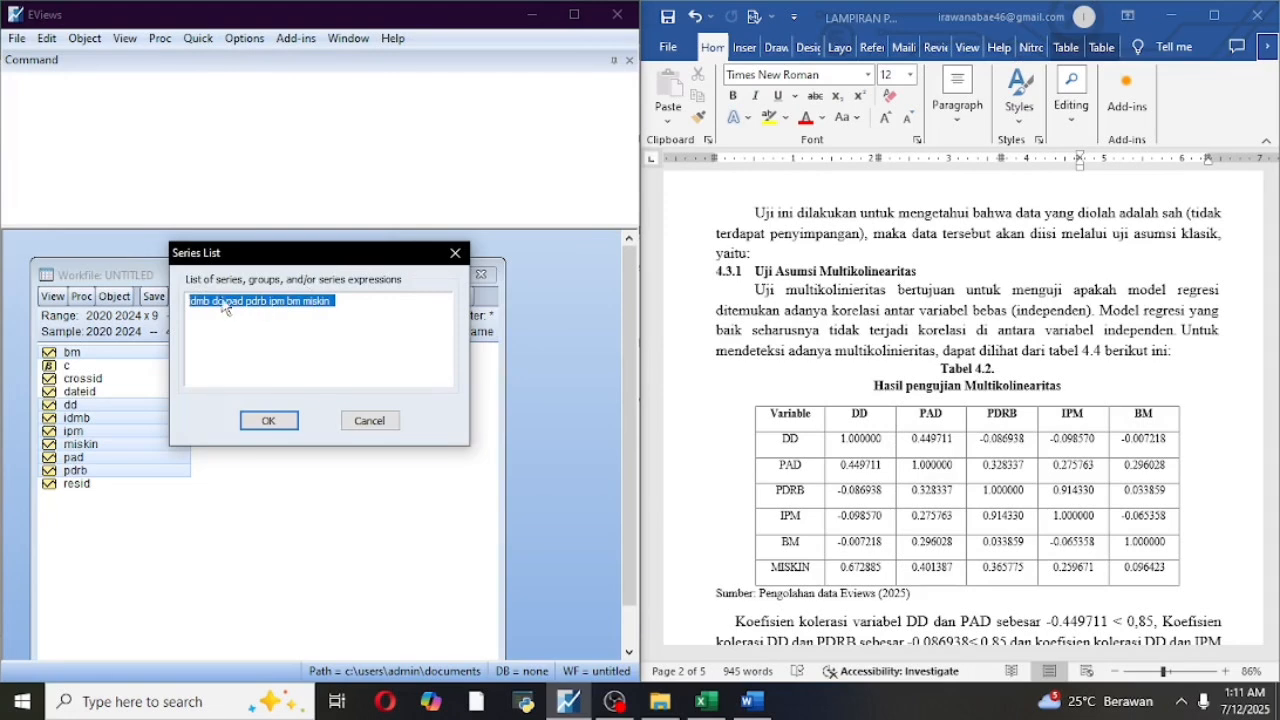
{"action": "left_click", "coordinate": [212, 304]}
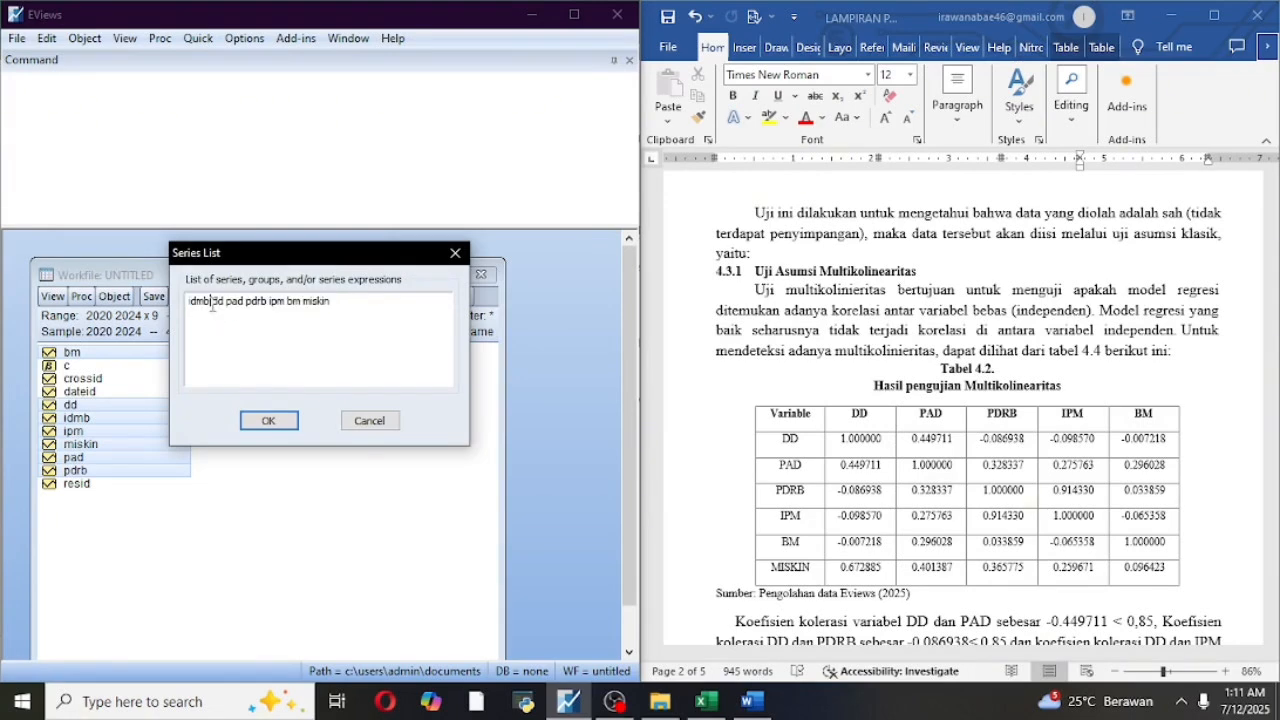
{"action": "key", "text": "BackSpace"}
{"action": "key", "text": "BackSpace"}
{"action": "key", "text": "BackSpace"}
{"action": "key", "text": "BackSpace"}
{"action": "key", "text": "BackSpace"}
{"action": "left_click", "coordinate": [265, 420]}
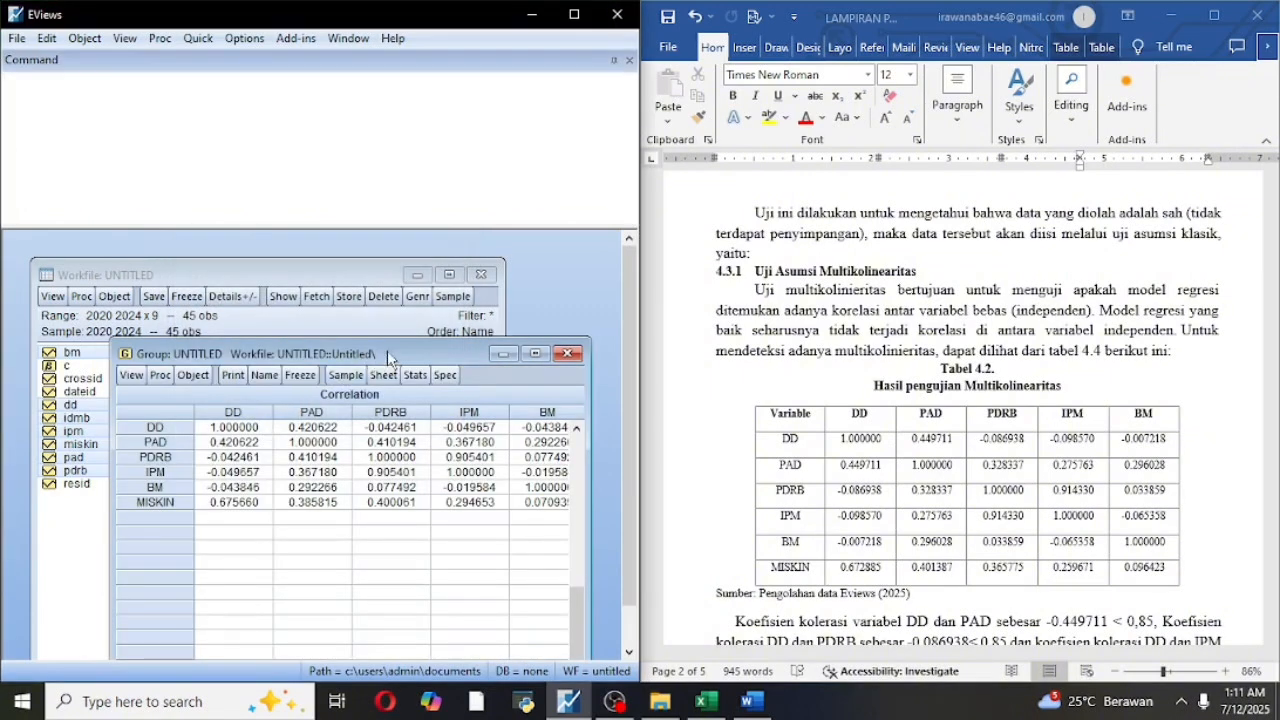
Compare the correlation matrix with Table 4.2 and its interpretation in Word, and close and delete the untitled group.
{"action": "left_click_drag", "start_coordinate": [448, 355], "coordinate": [393, 260]}
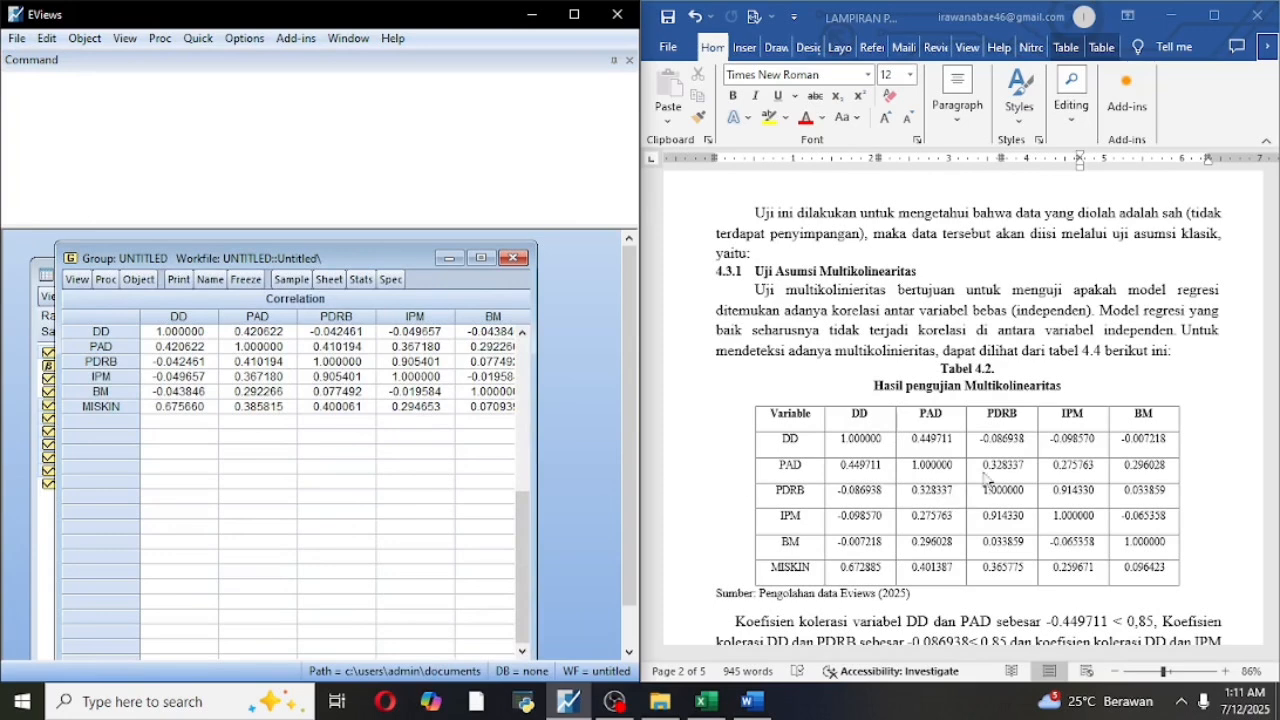
{"action": "scroll", "coordinate": [1000, 432], "scroll_direction": "down", "scroll_amount": 2}
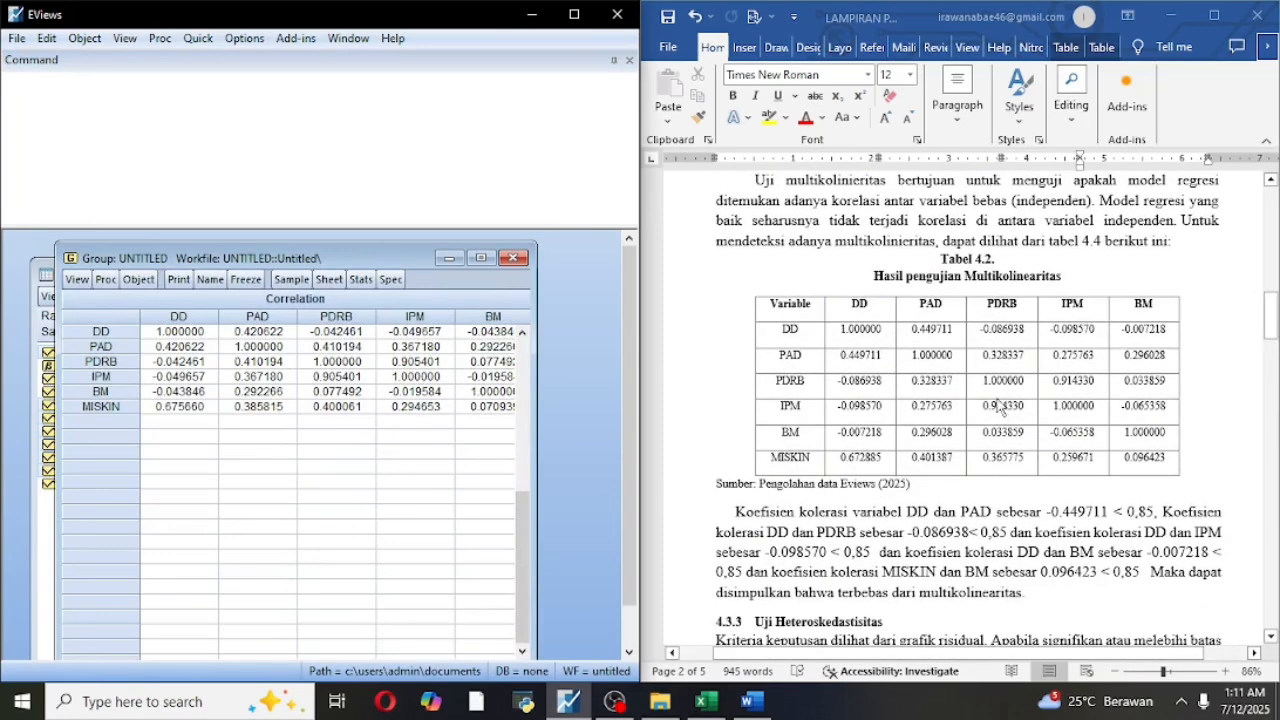
{"action": "scroll", "coordinate": [996, 388], "scroll_direction": "up", "scroll_amount": 1}
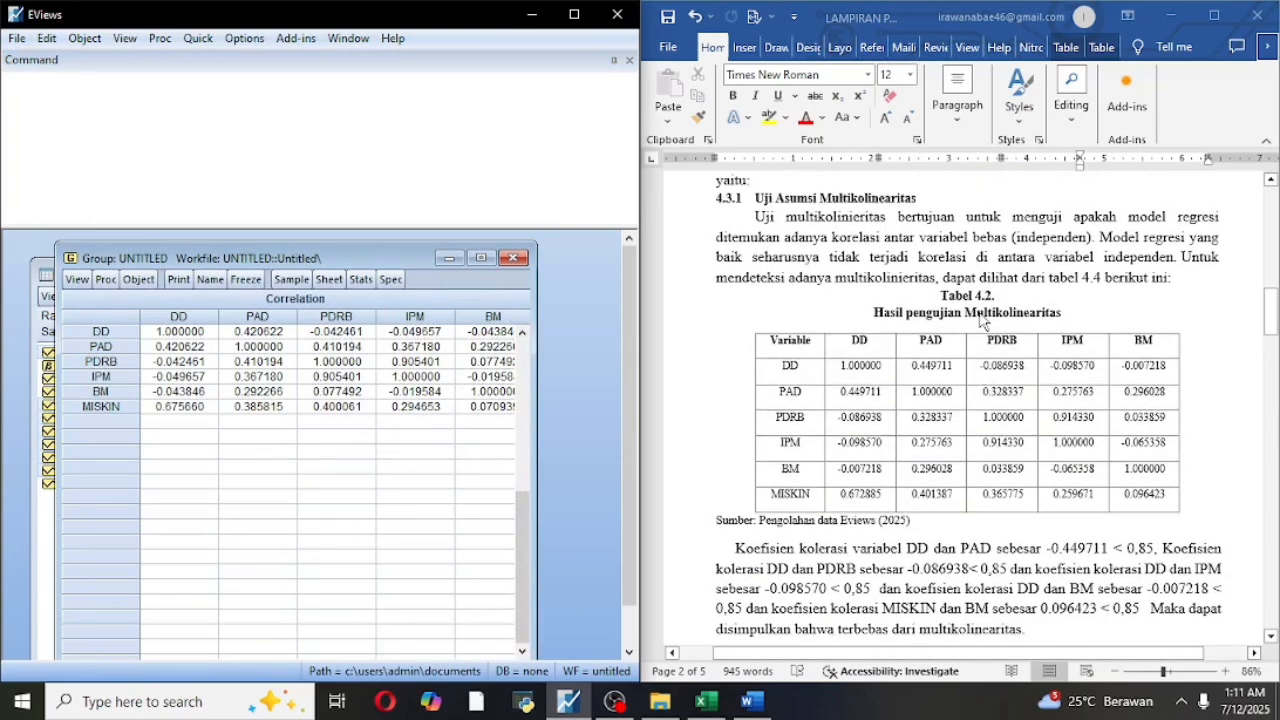
{"action": "scroll", "coordinate": [983, 318], "scroll_direction": "down", "scroll_amount": 2}
{"action": "scroll", "coordinate": [983, 322], "scroll_direction": "down", "scroll_amount": 1}
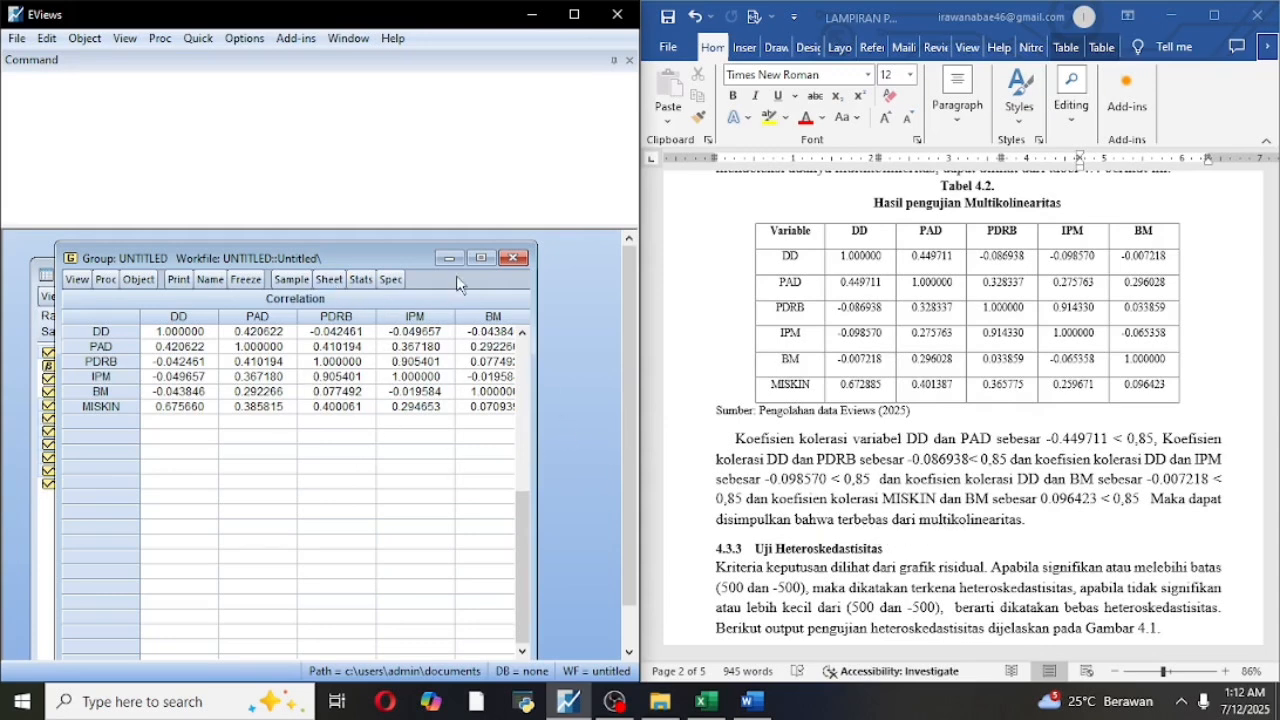
{"action": "left_click", "coordinate": [513, 262]}
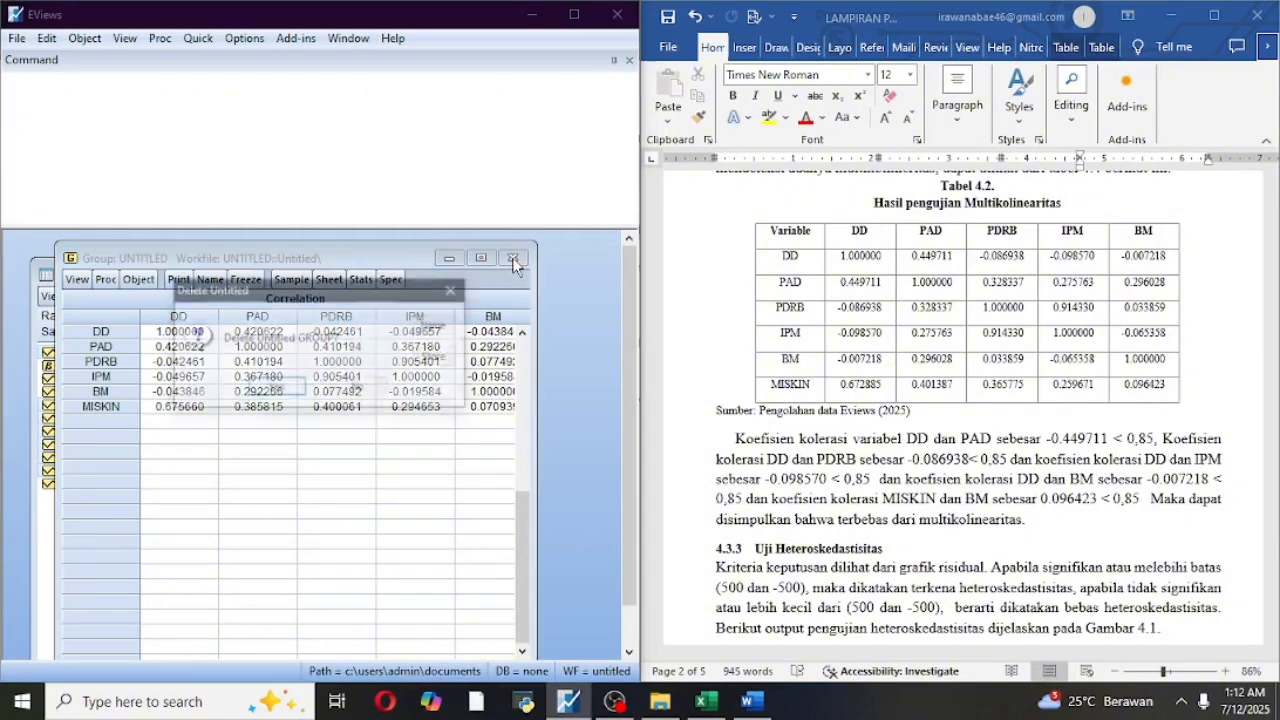
{"action": "left_click", "coordinate": [293, 390]}
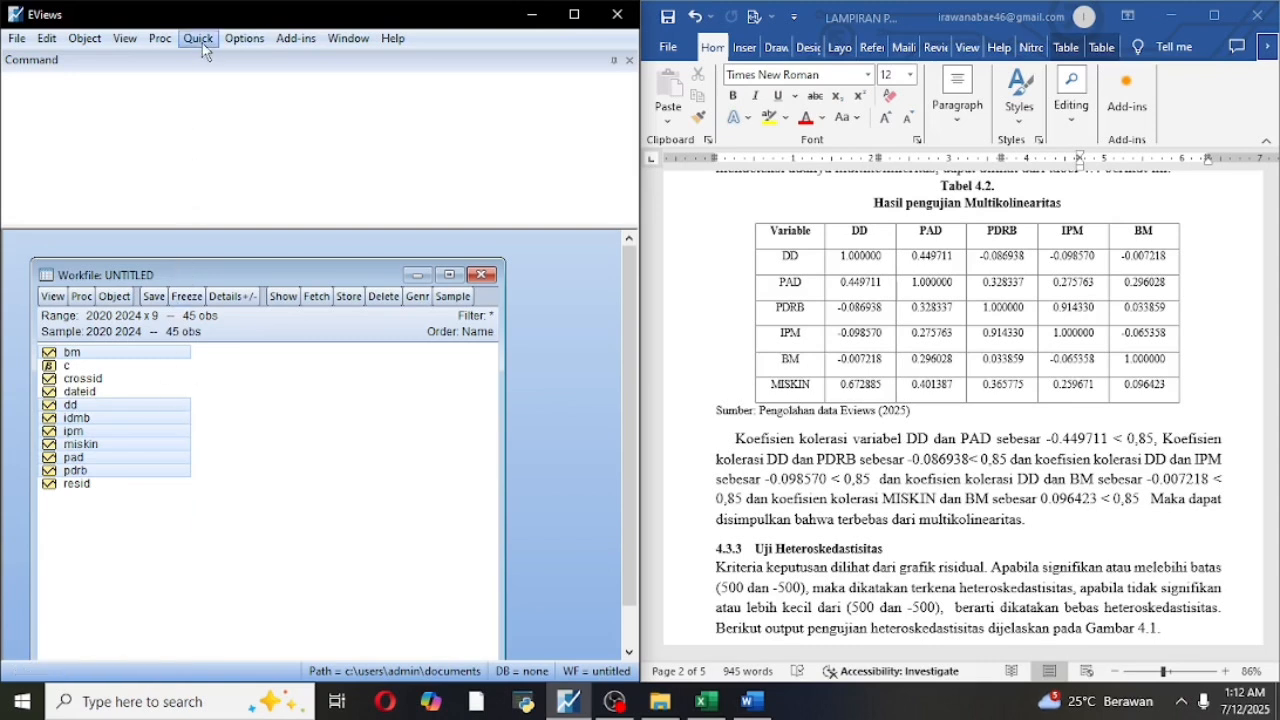
Estimate idmb on dd, pad, pdrb, ipm, bm and miskin as a panel equation with random cross-section effects.
{"action": "right_click", "coordinate": [159, 412]}
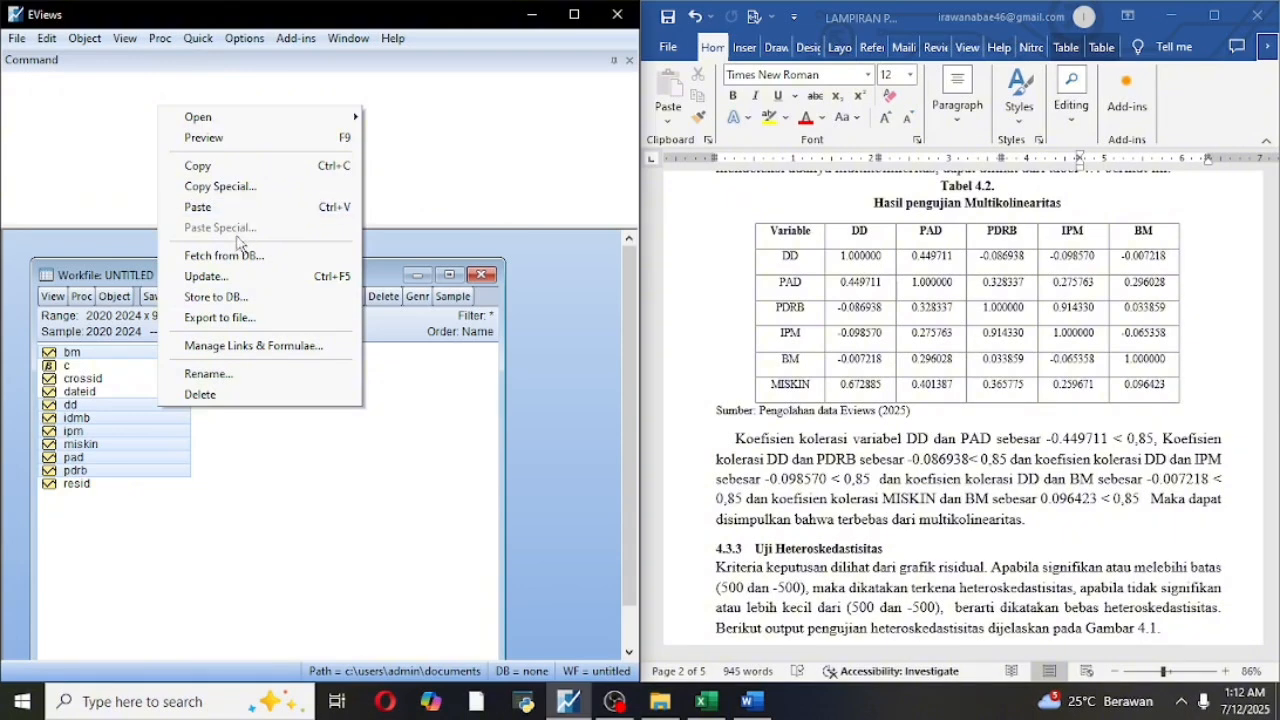
{"action": "mouse_move", "coordinate": [288, 122]}
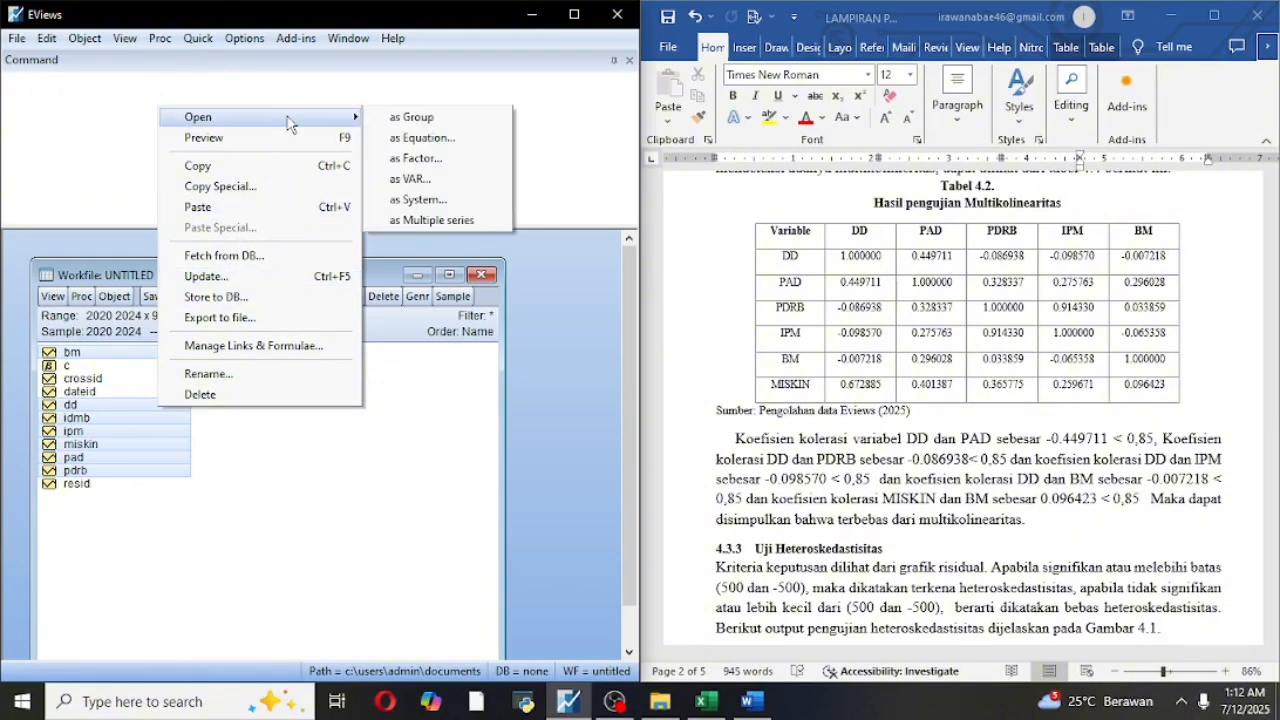
{"action": "left_click", "coordinate": [388, 140]}
{"action": "scroll", "coordinate": [910, 386], "scroll_direction": "down", "scroll_amount": 3}
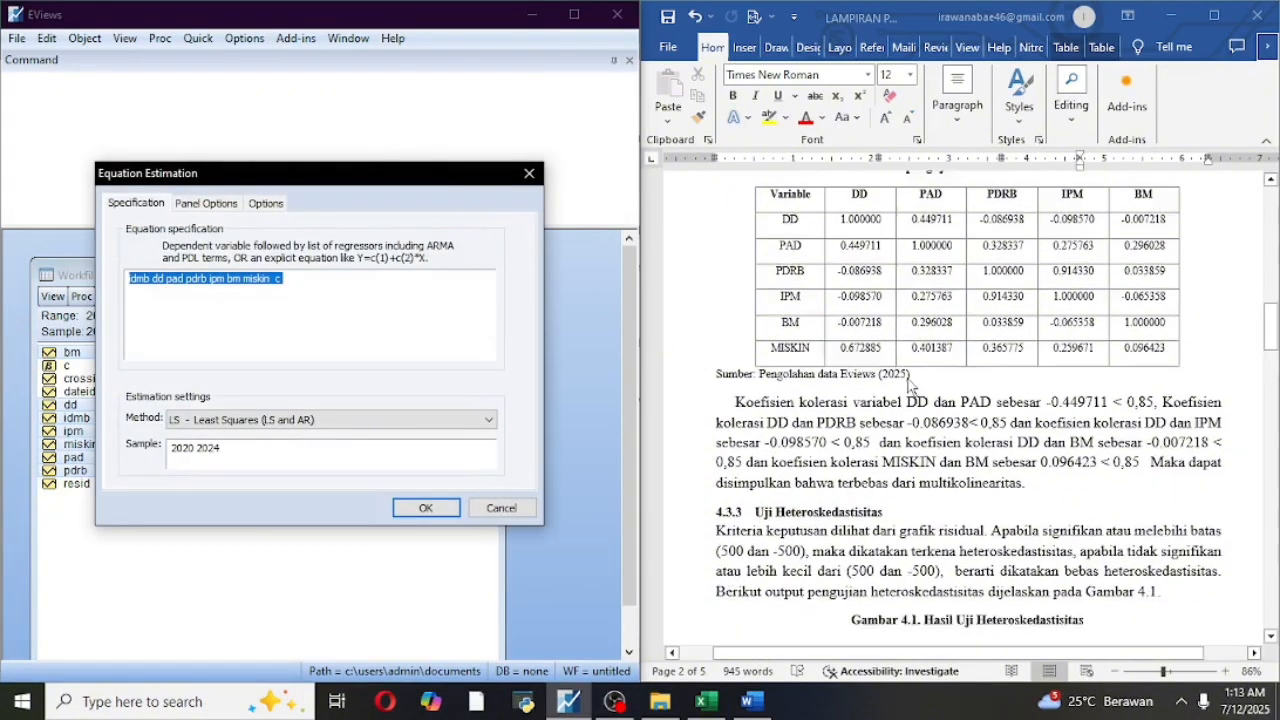
{"action": "scroll", "coordinate": [910, 386], "scroll_direction": "down", "scroll_amount": 1}
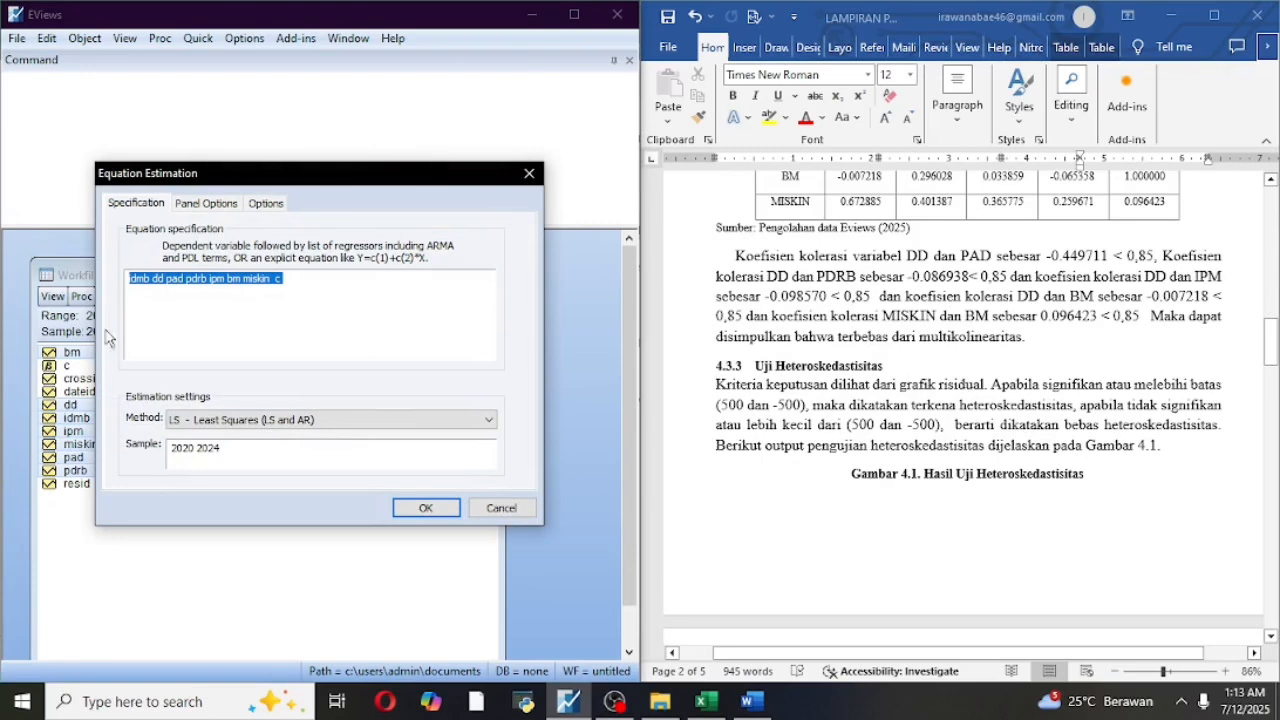
{"action": "left_click", "coordinate": [226, 210]}
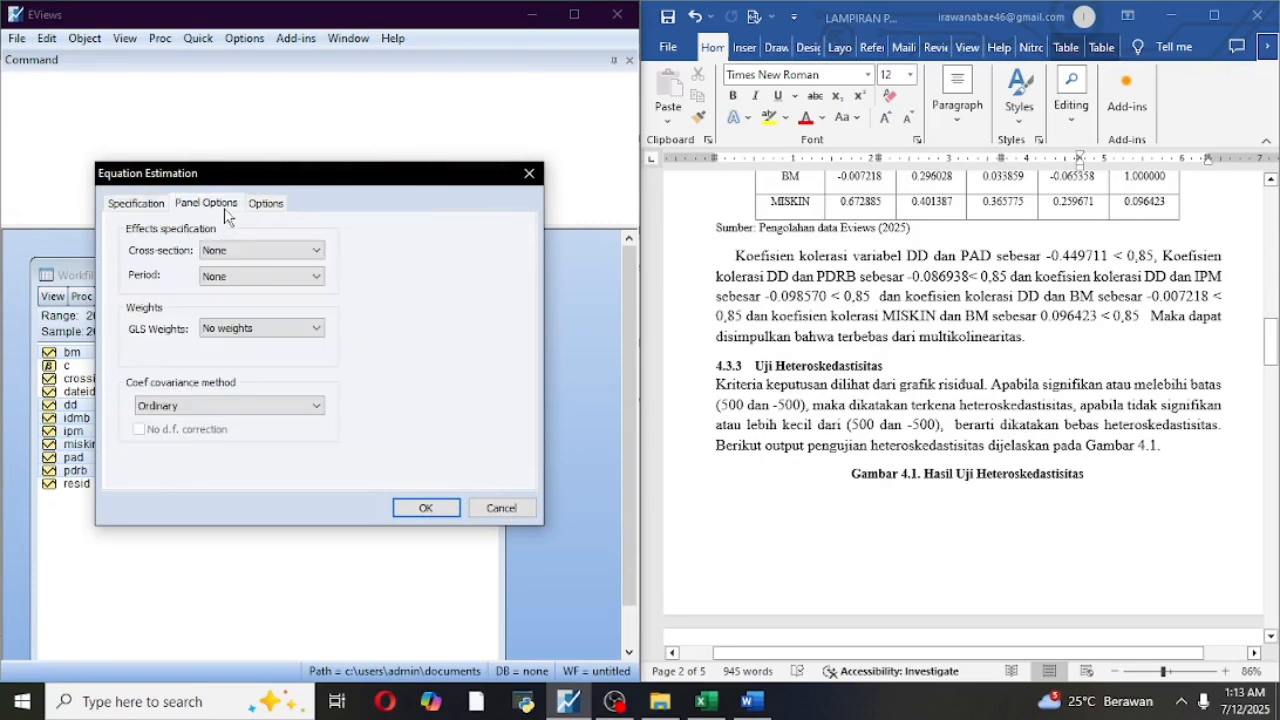
{"action": "left_click", "coordinate": [276, 254]}
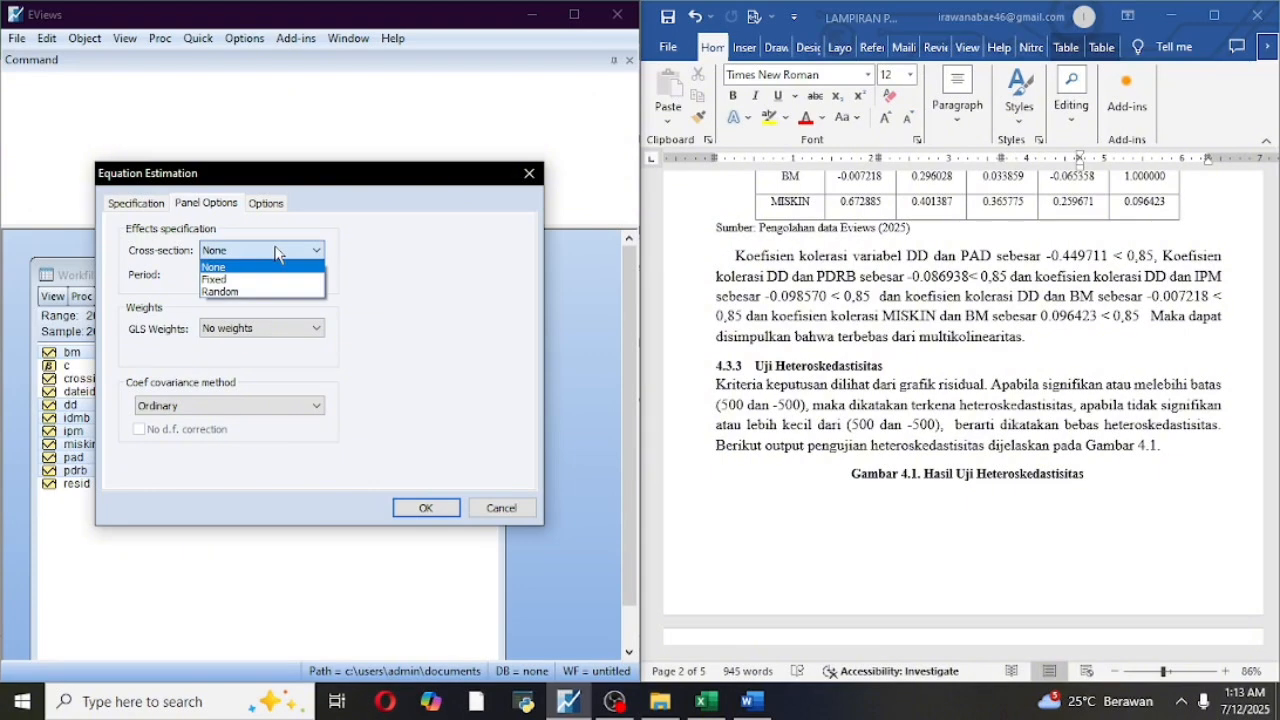
{"action": "left_click", "coordinate": [276, 291]}
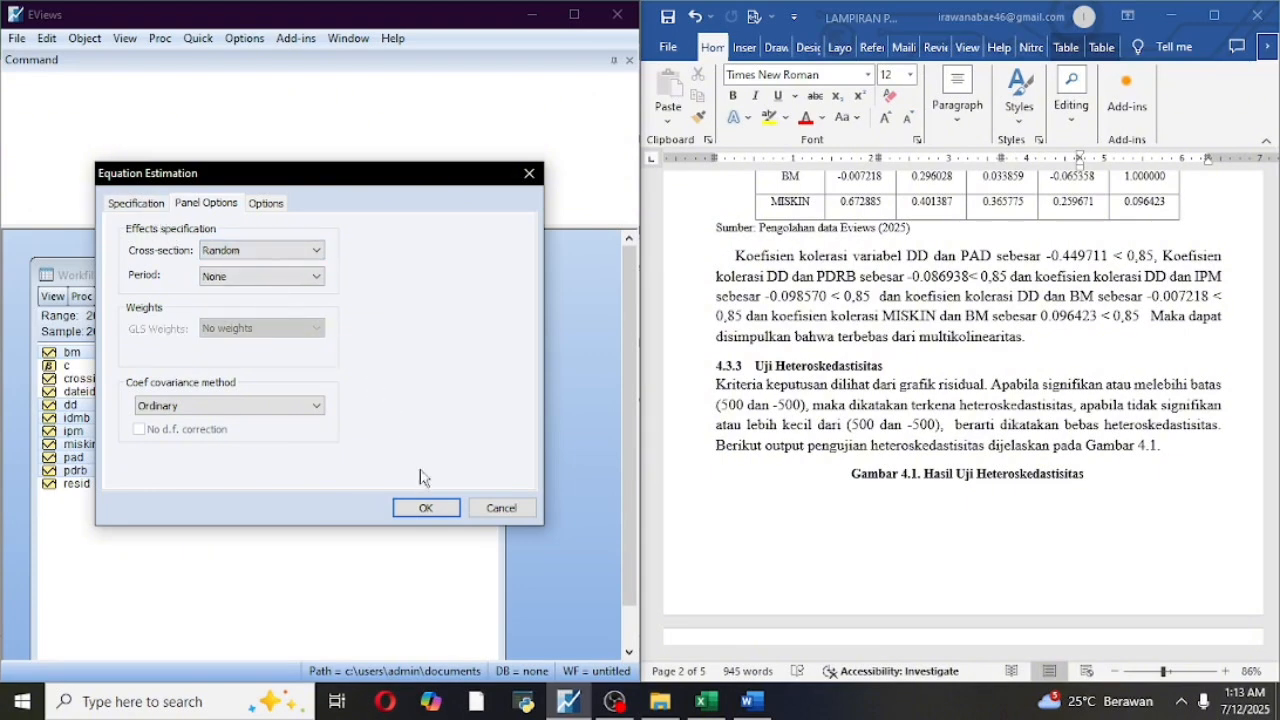
{"action": "left_click", "coordinate": [426, 508]}
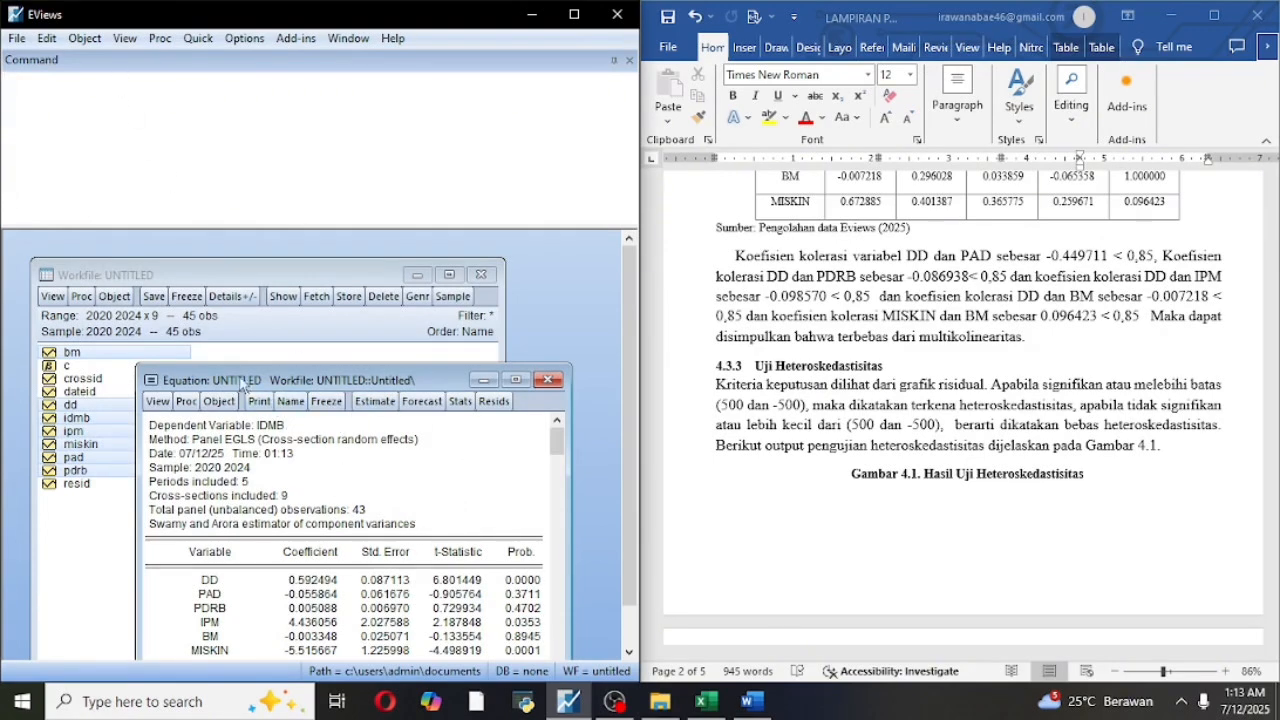
{"action": "left_click_drag", "start_coordinate": [325, 385], "coordinate": [314, 327]}
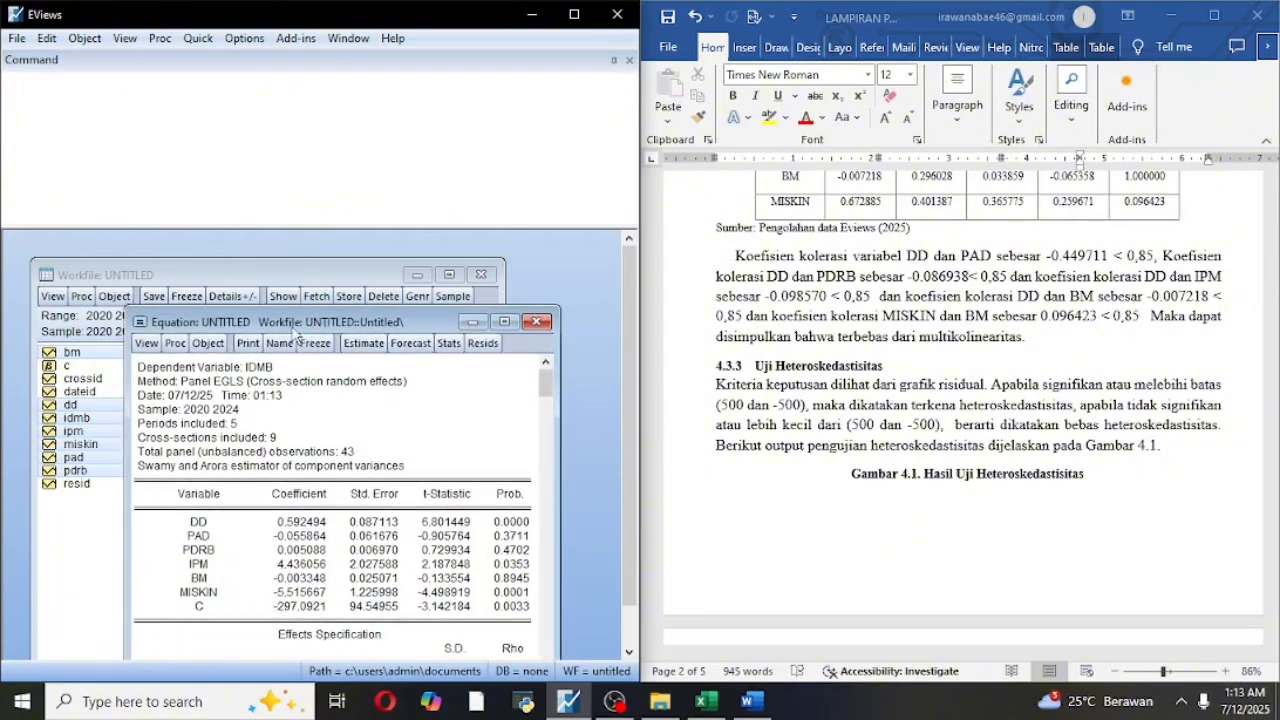
Display the residual graph of the random effects equation for the heteroskedasticity check.
{"action": "left_click", "coordinate": [147, 343]}
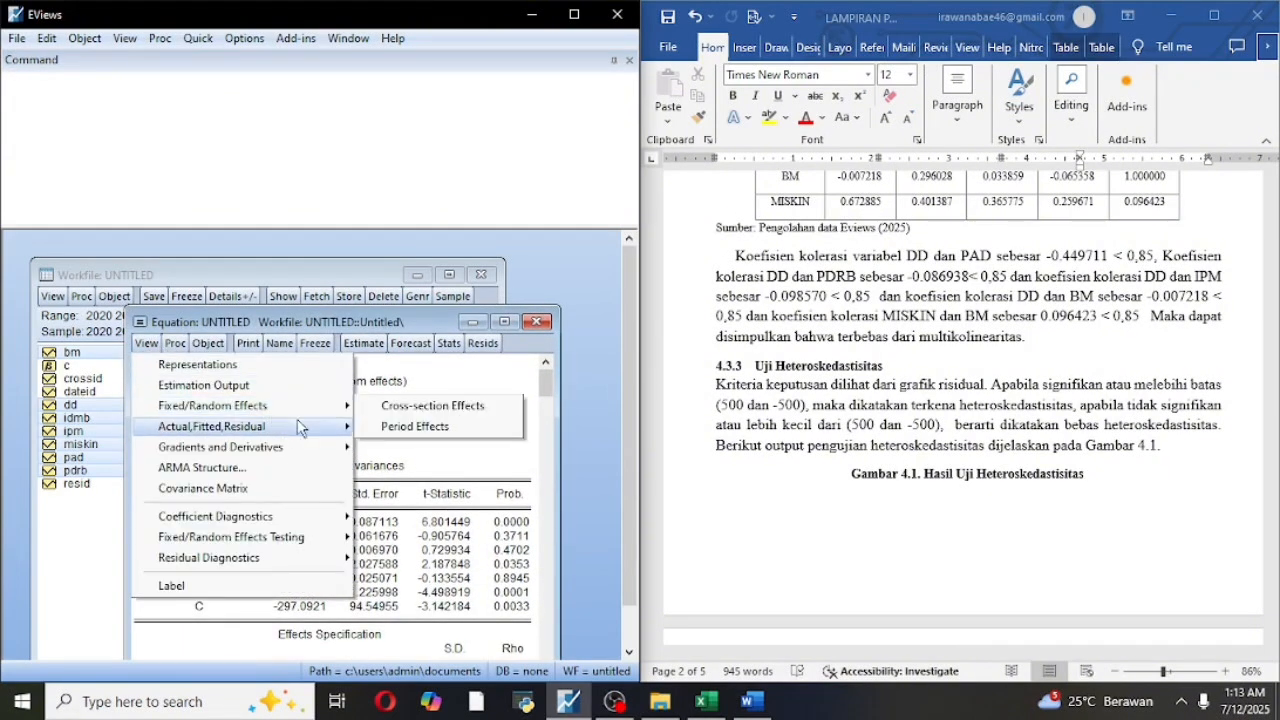
{"action": "mouse_move", "coordinate": [305, 430]}
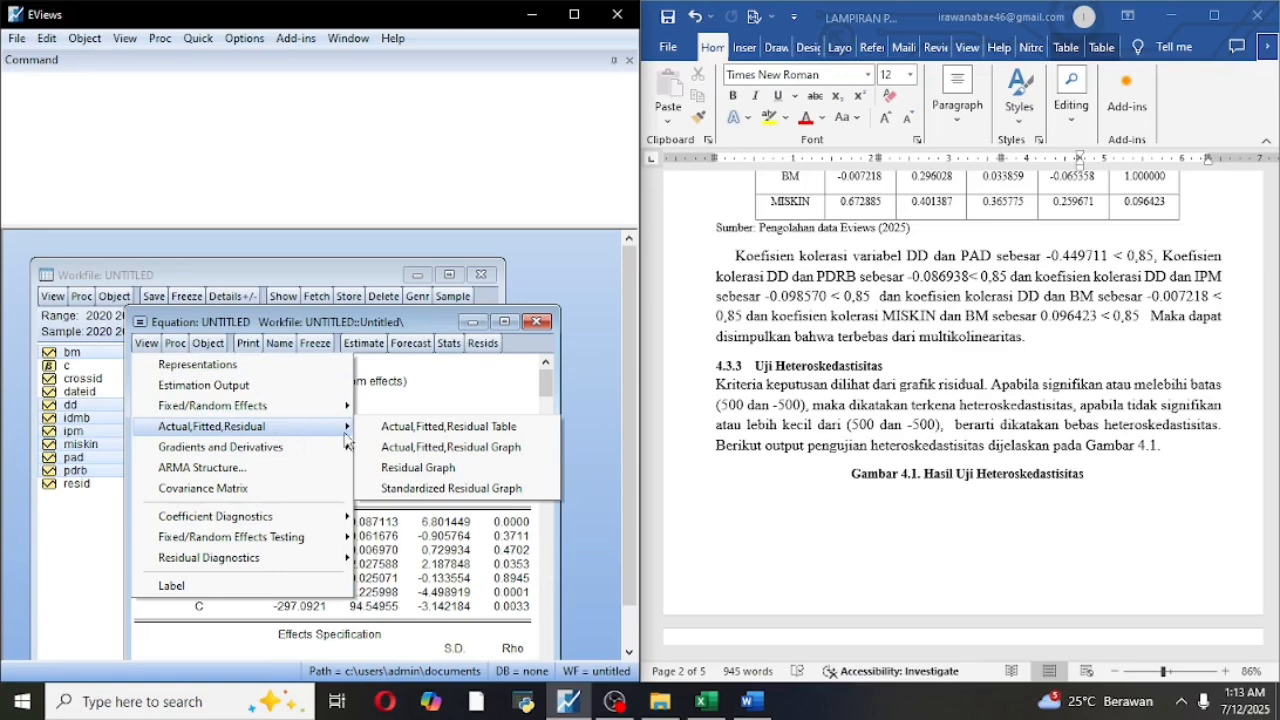
{"action": "left_click", "coordinate": [403, 470]}
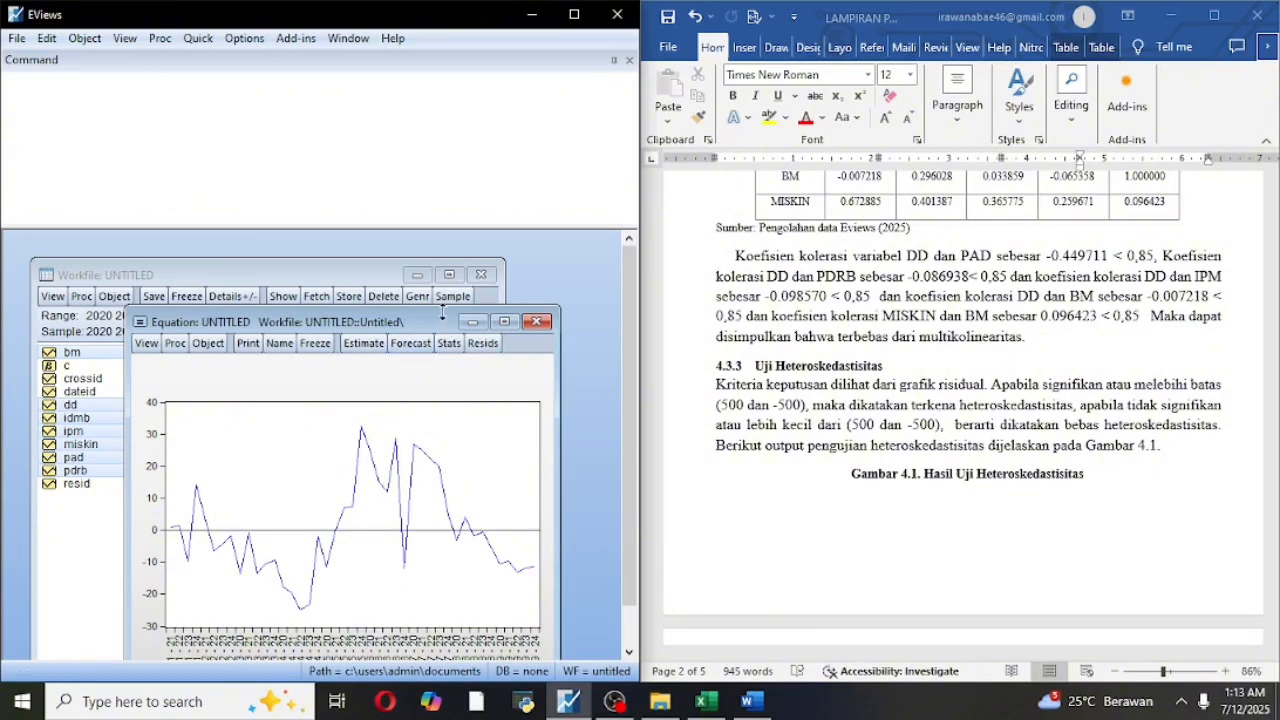
{"action": "left_click_drag", "start_coordinate": [438, 328], "coordinate": [424, 262]}
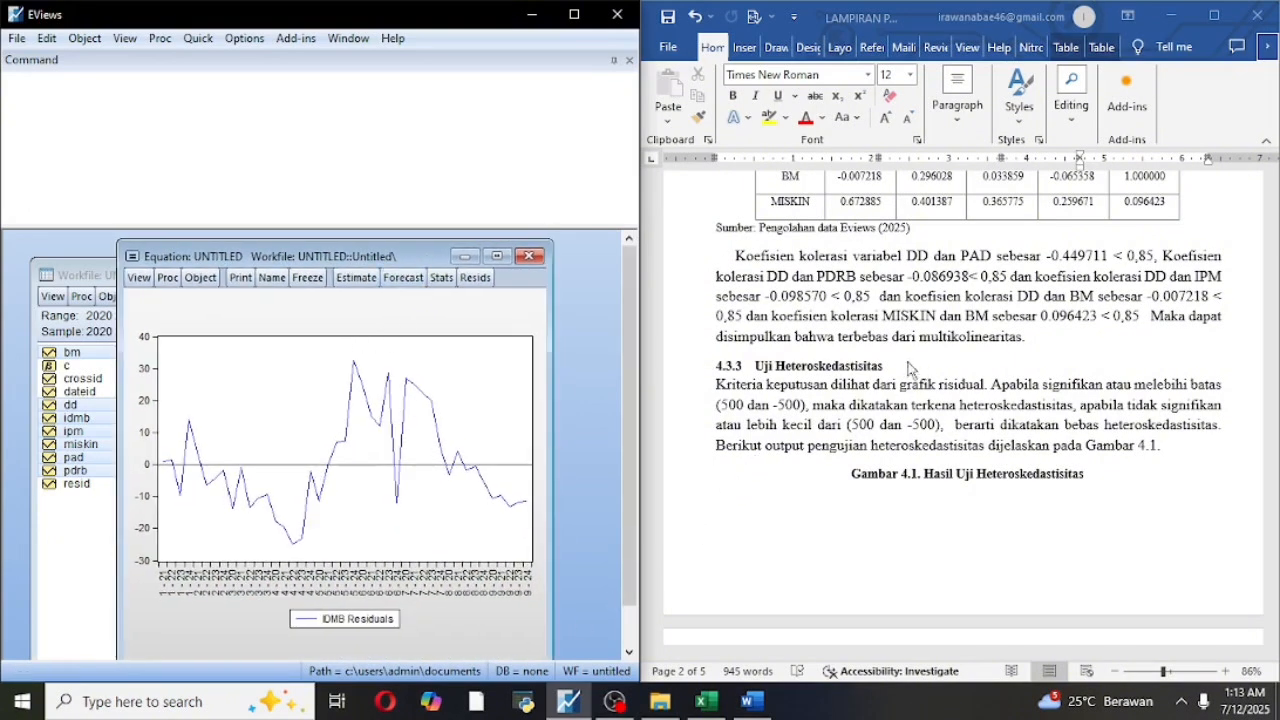
Compare the residual graph with Gambar 4.1 and its interpretation in Word, and close and delete the untitled equation in EViews.
{"action": "scroll", "coordinate": [880, 375], "scroll_direction": "down", "scroll_amount": 2}
{"action": "scroll", "coordinate": [903, 358], "scroll_direction": "down", "scroll_amount": 2}
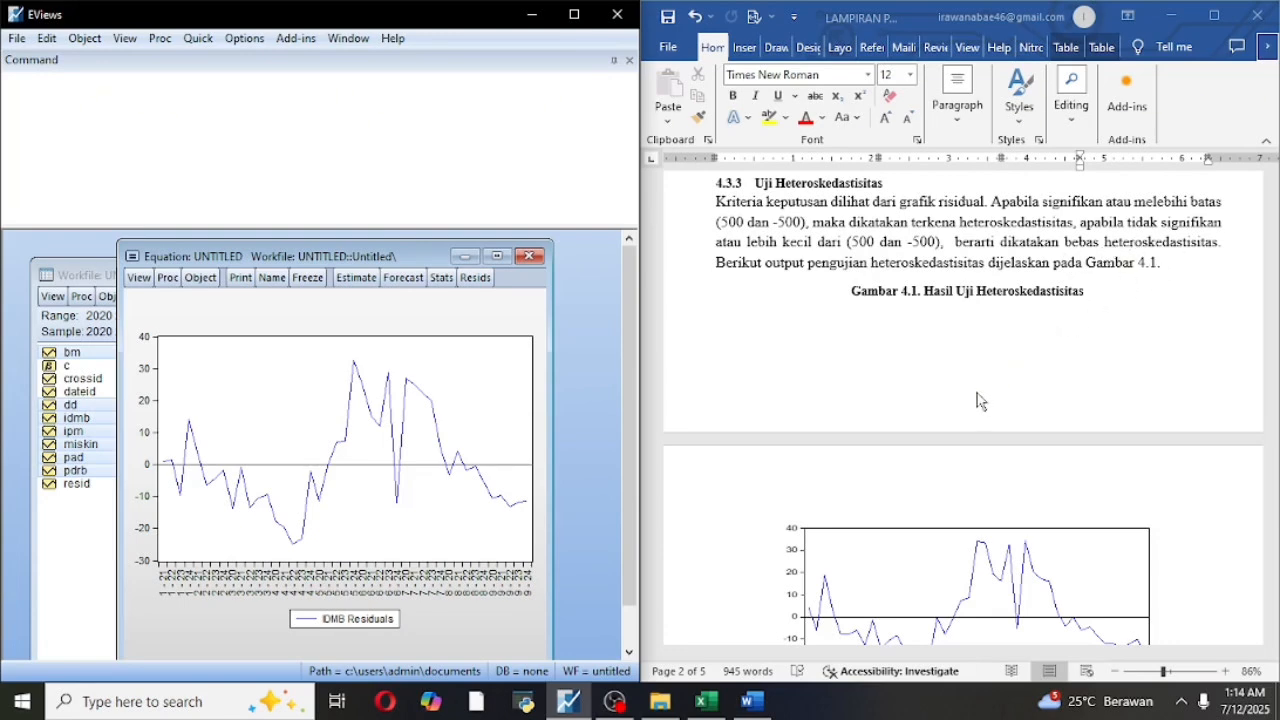
{"action": "scroll", "coordinate": [978, 398], "scroll_direction": "down", "scroll_amount": 3}
{"action": "scroll", "coordinate": [978, 398], "scroll_direction": "down", "scroll_amount": 1}
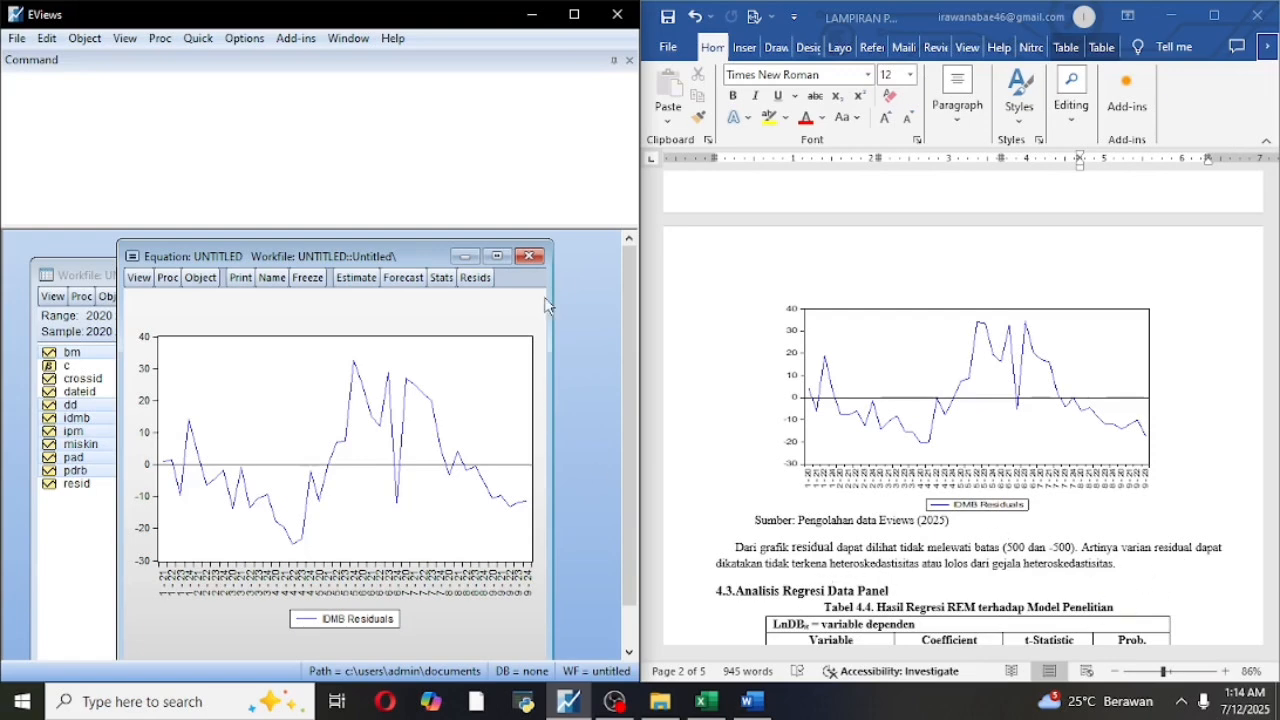
{"action": "scroll", "coordinate": [957, 423], "scroll_direction": "down", "scroll_amount": 5}
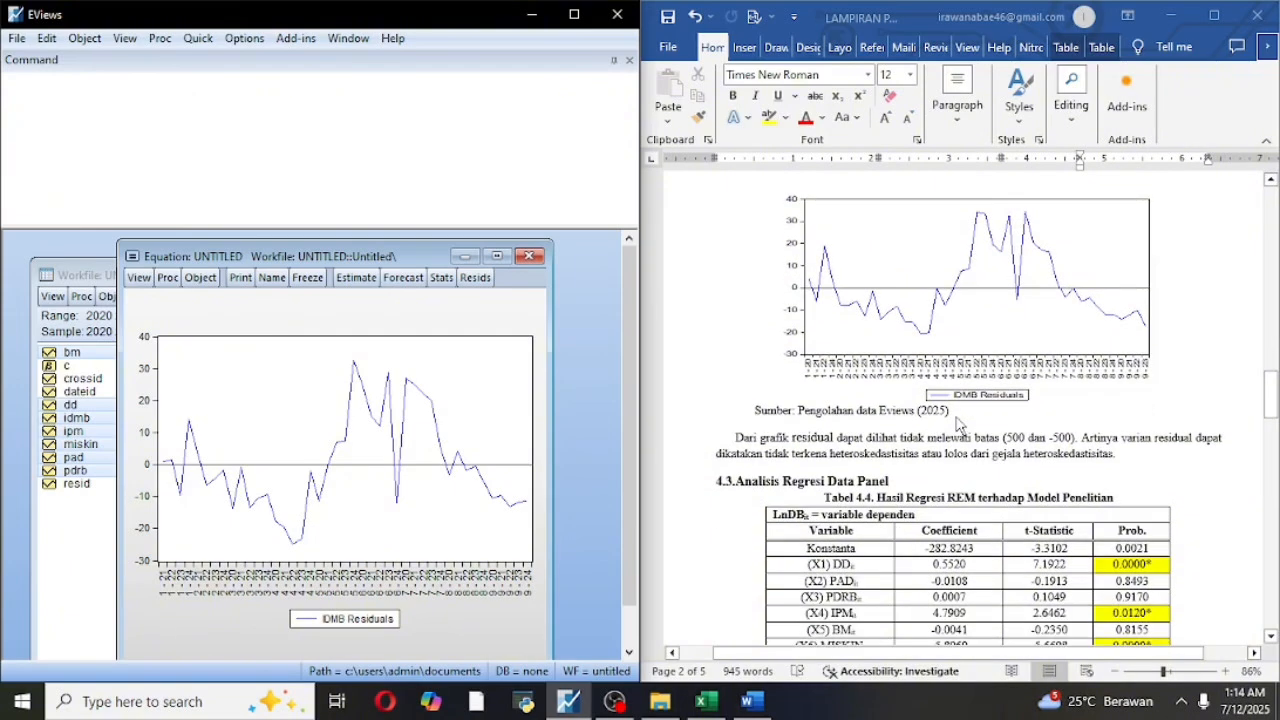
{"action": "scroll", "coordinate": [957, 423], "scroll_direction": "down", "scroll_amount": 1}
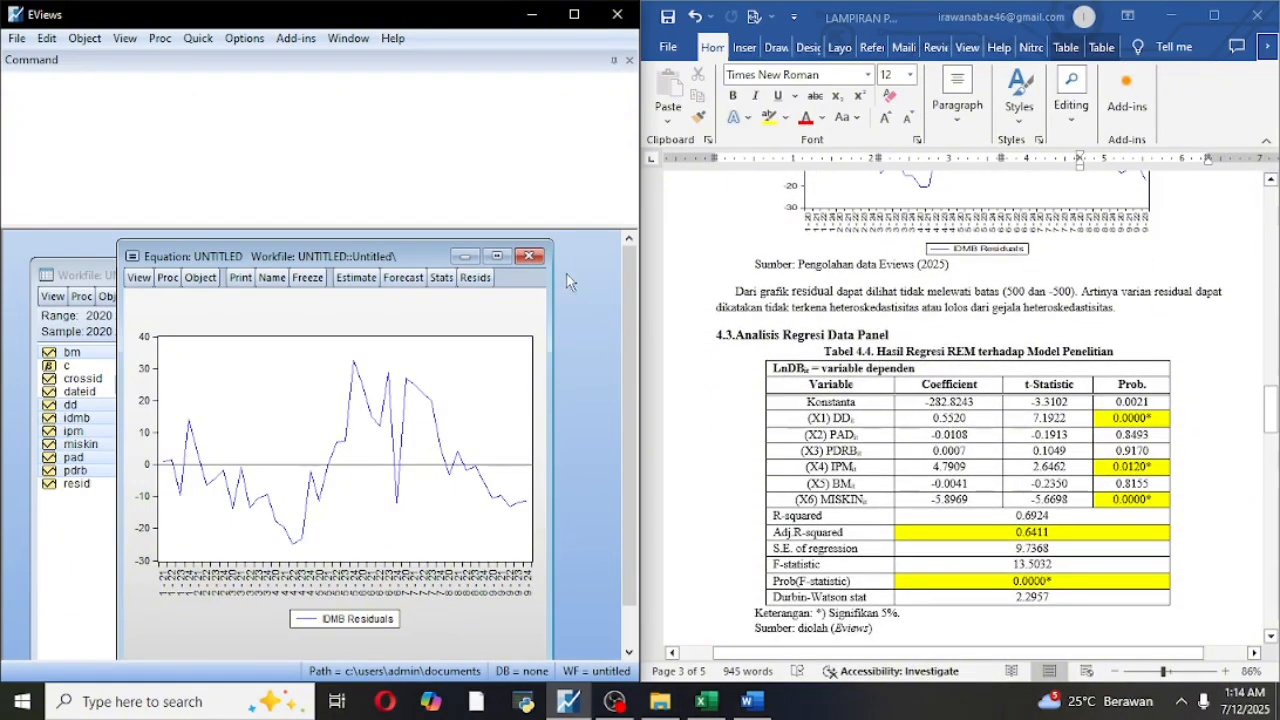
{"action": "left_click", "coordinate": [529, 256]}
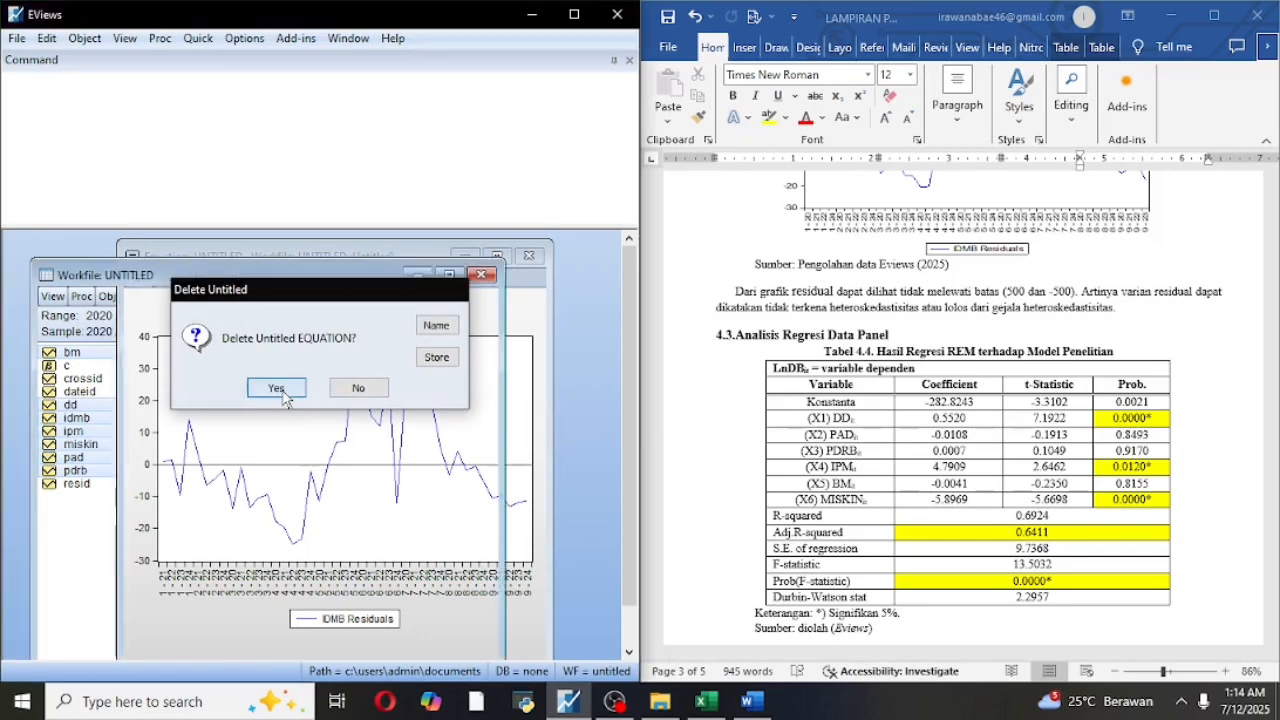
{"action": "left_click", "coordinate": [279, 390]}
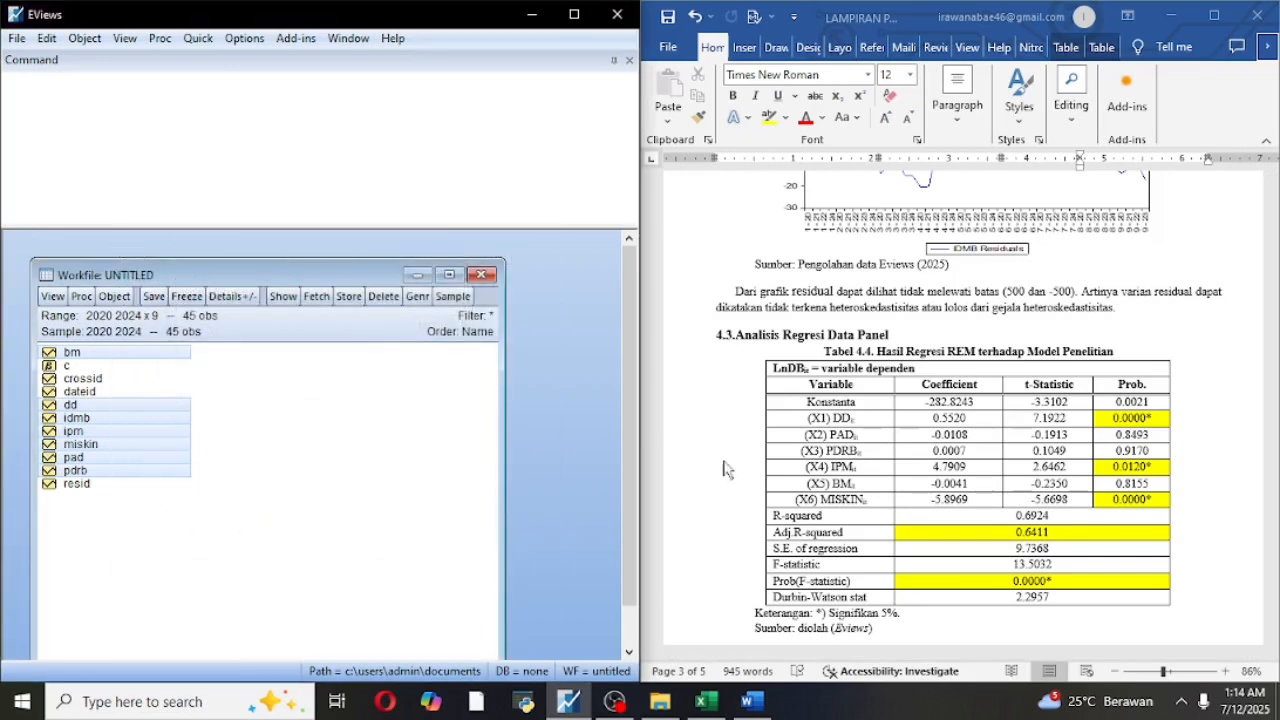
Re-estimate the idmb equation with random cross-section effects and place its output beside Table 4.4 in Word for comparison.
{"action": "right_click", "coordinate": [164, 404]}
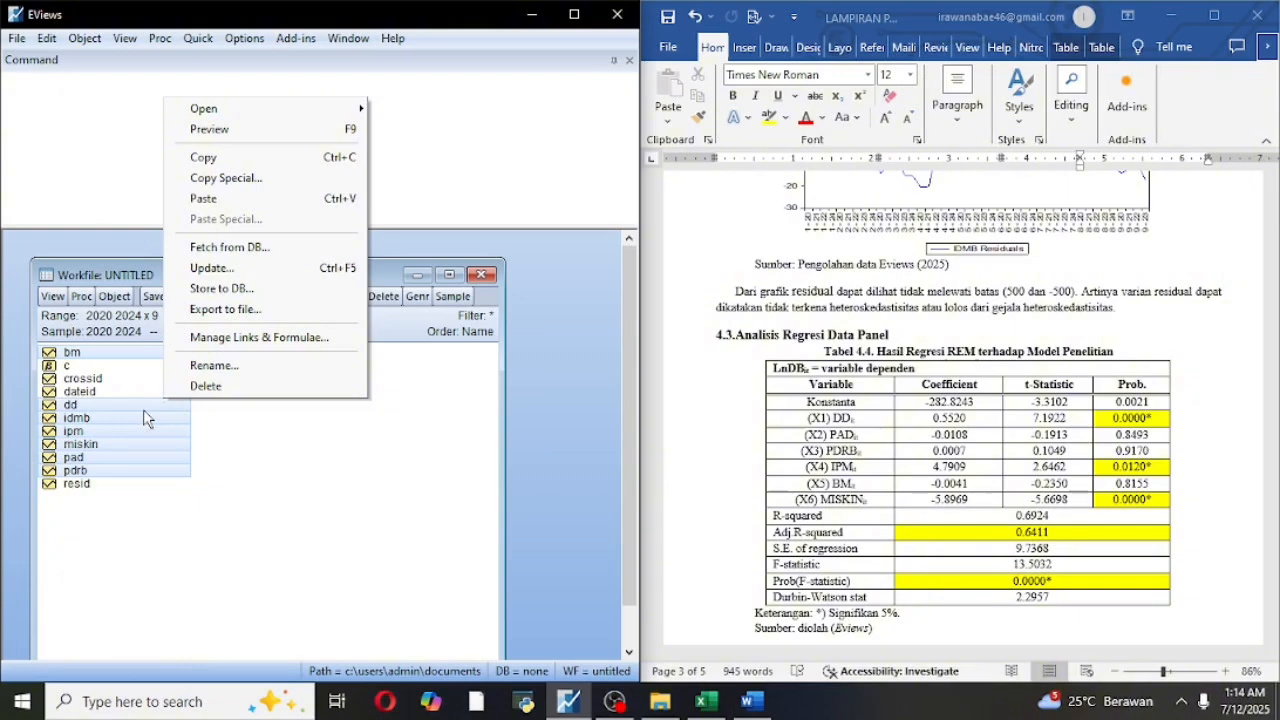
{"action": "mouse_move", "coordinate": [236, 118]}
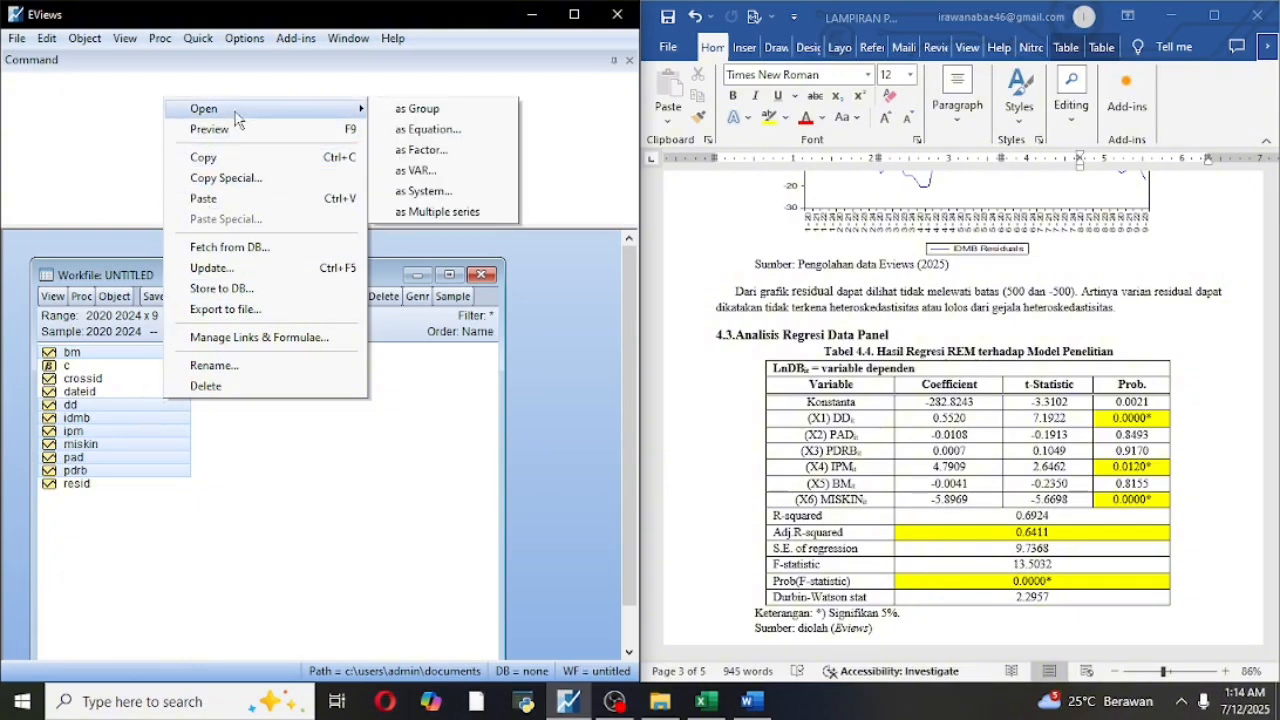
{"action": "left_click", "coordinate": [432, 129]}
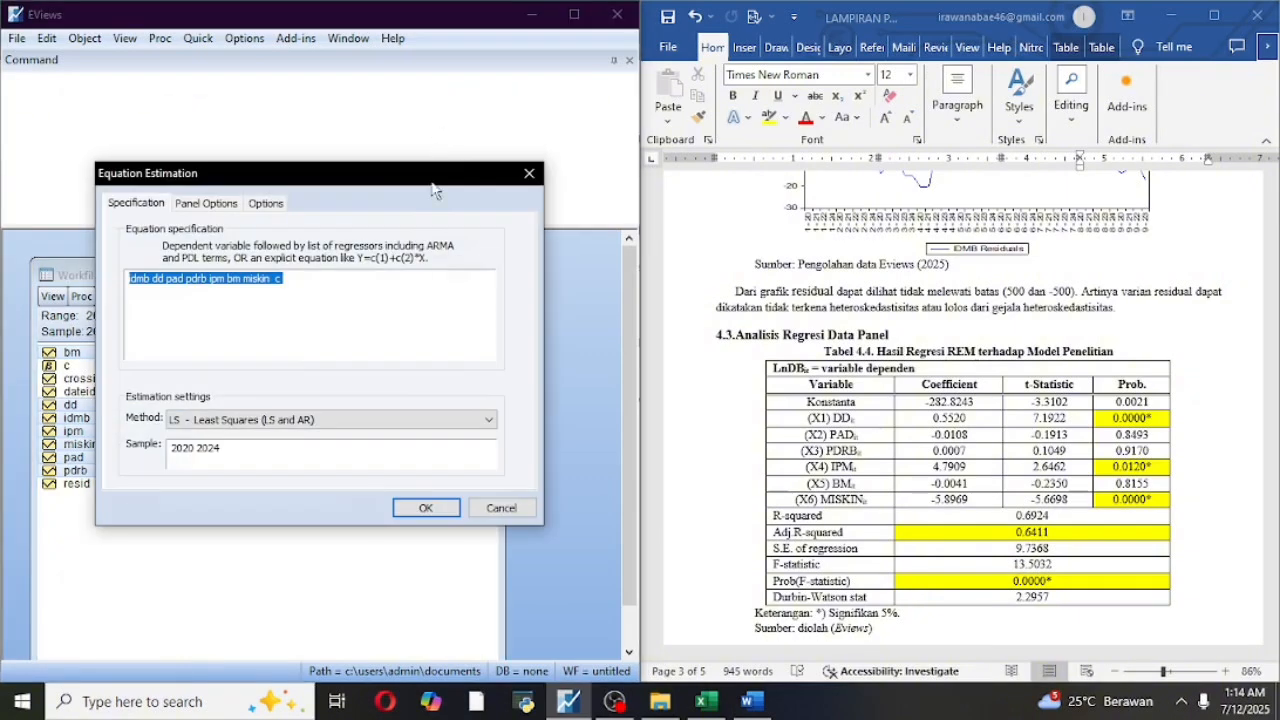
{"action": "left_click", "coordinate": [222, 210]}
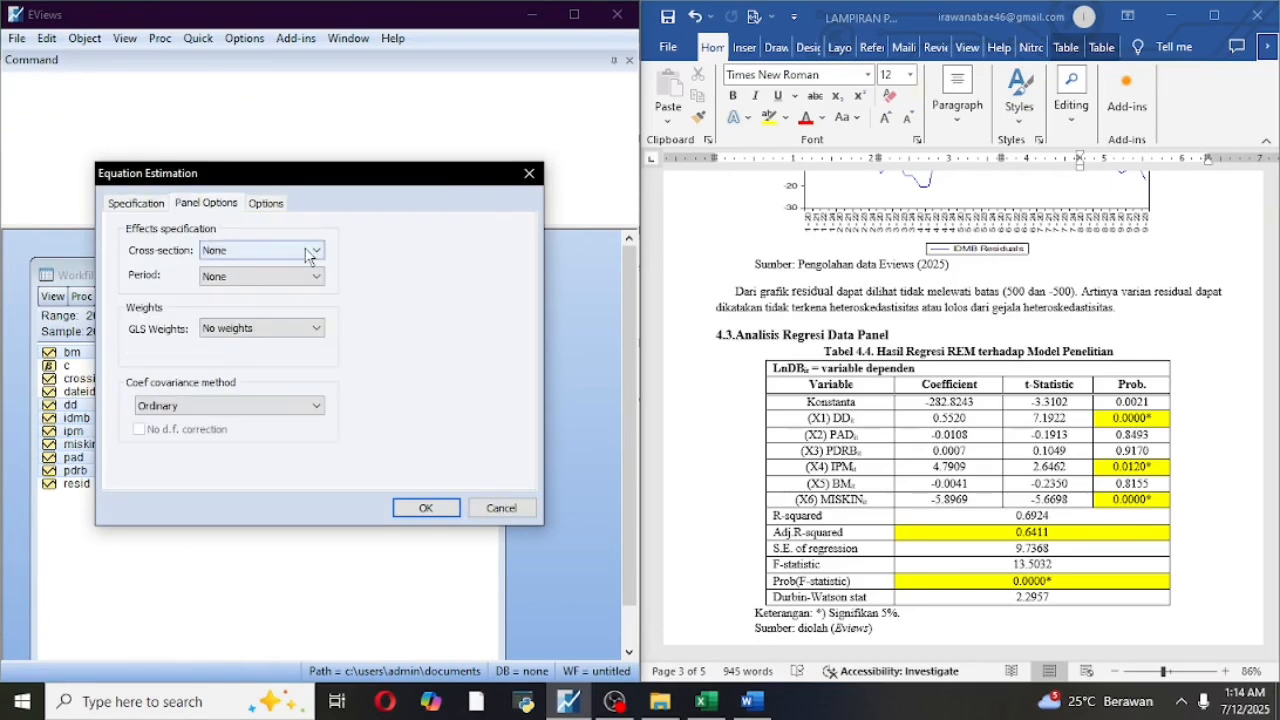
{"action": "left_click", "coordinate": [308, 252]}
{"action": "left_click", "coordinate": [300, 287]}
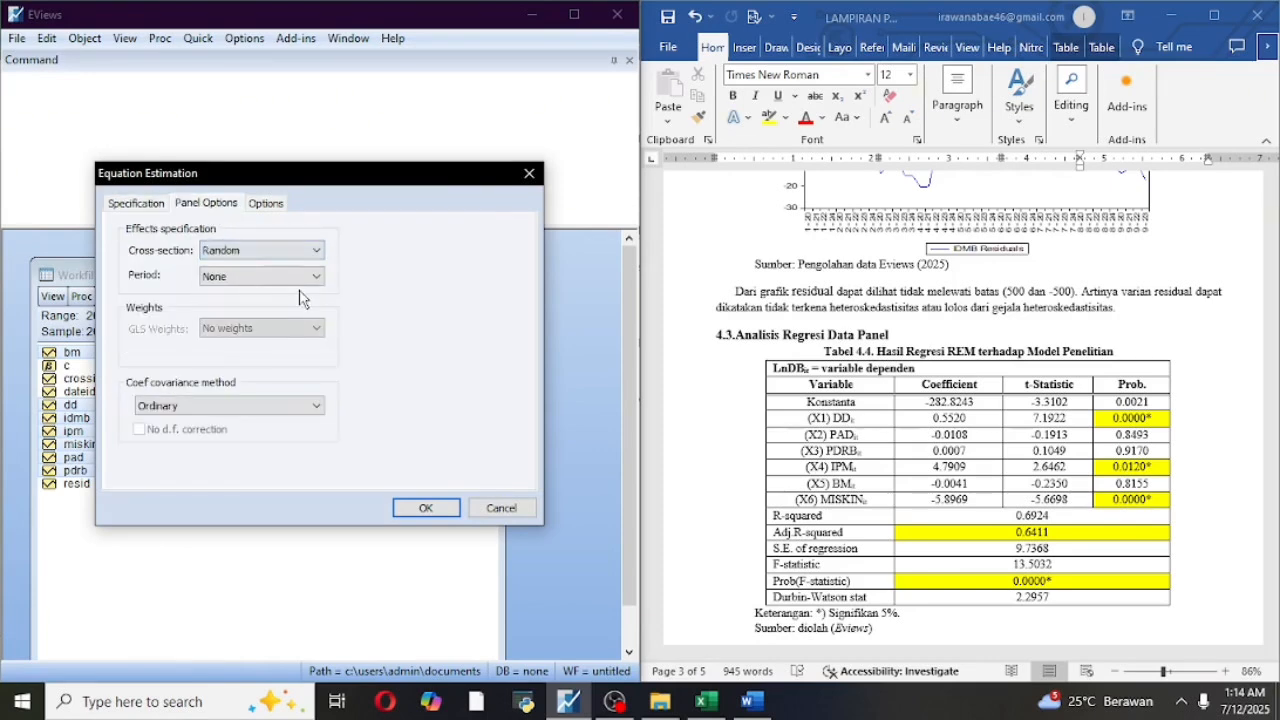
{"action": "left_click", "coordinate": [423, 508]}
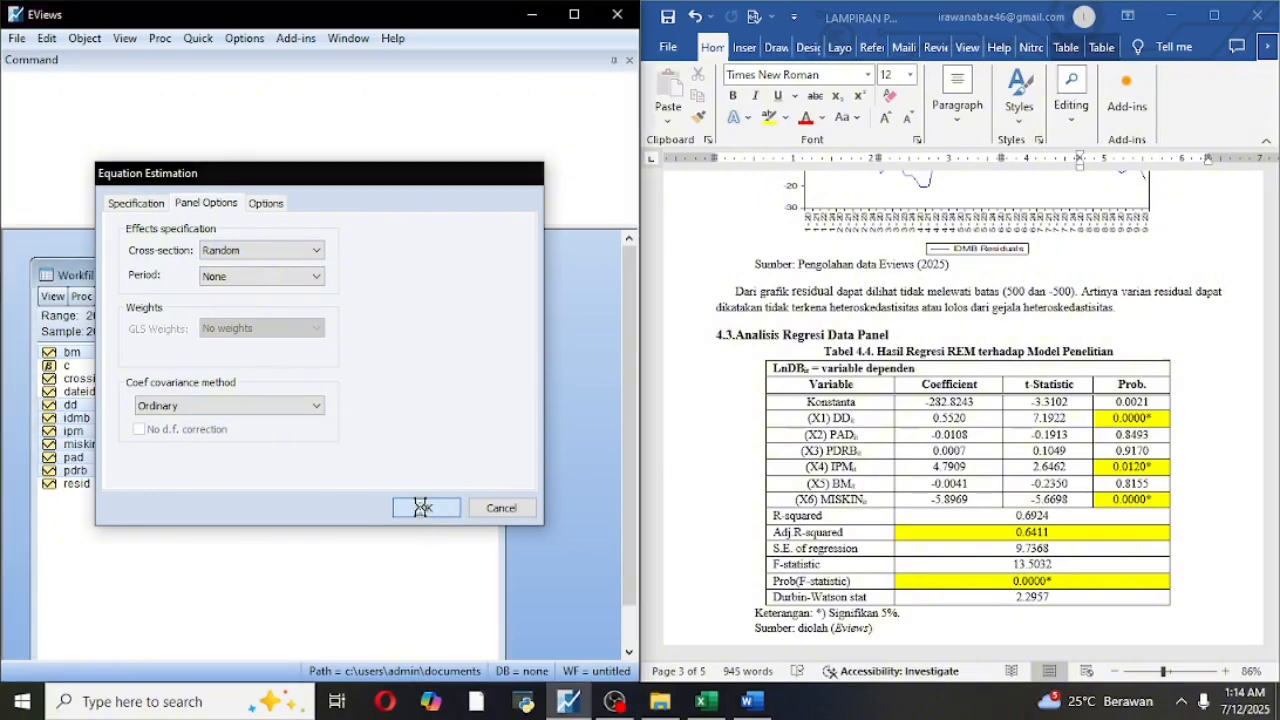
{"action": "left_click_drag", "start_coordinate": [467, 412], "coordinate": [429, 293]}
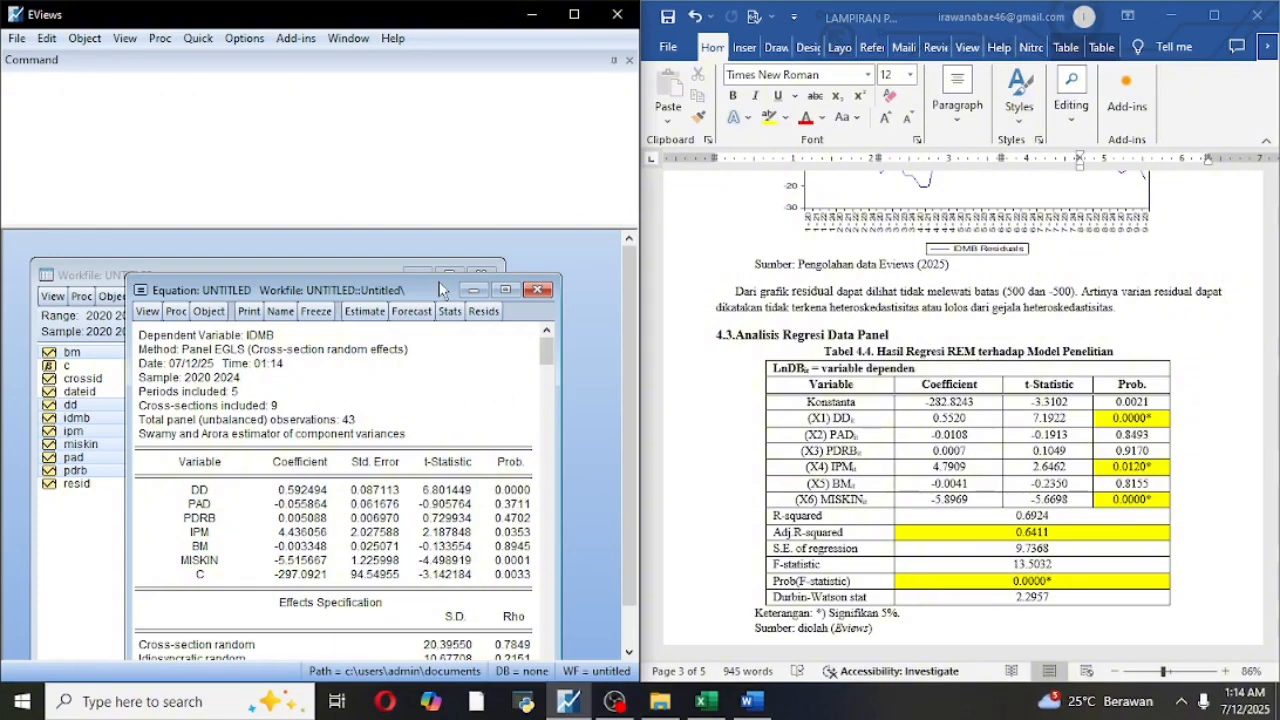
{"action": "left_click_drag", "start_coordinate": [439, 291], "coordinate": [404, 267]}
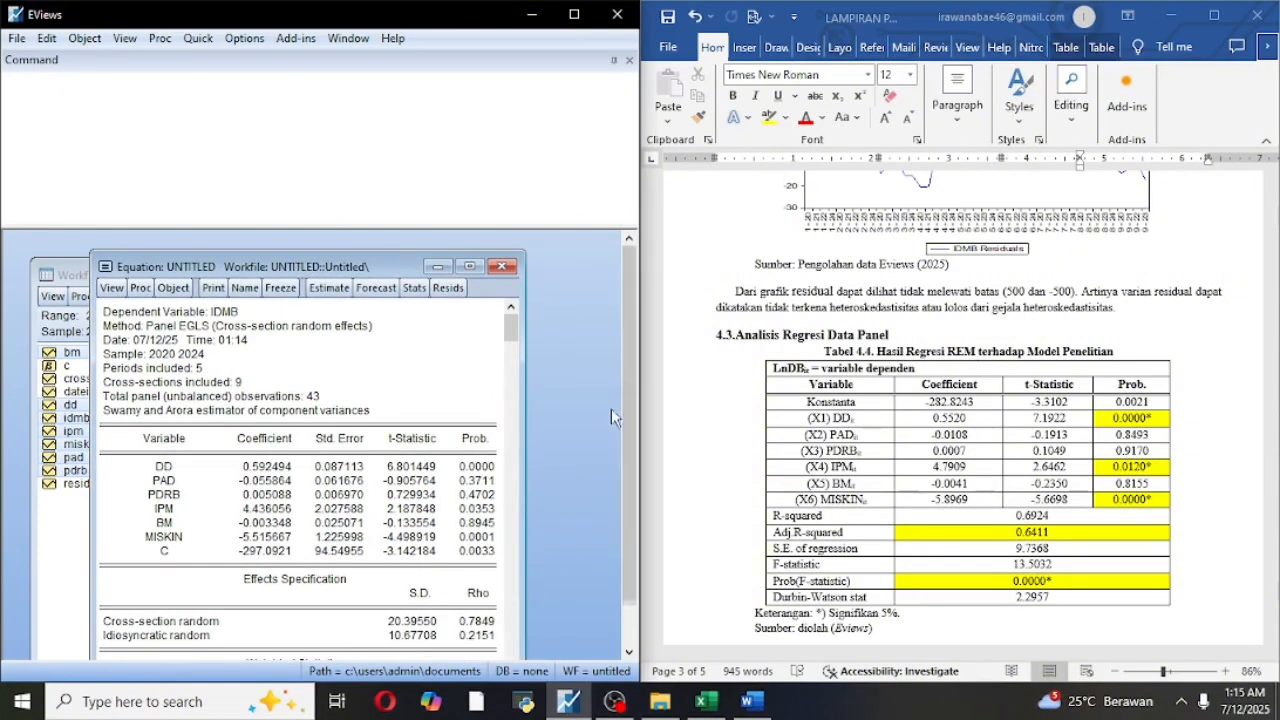
{"action": "left_click_drag", "start_coordinate": [378, 273], "coordinate": [356, 271]}
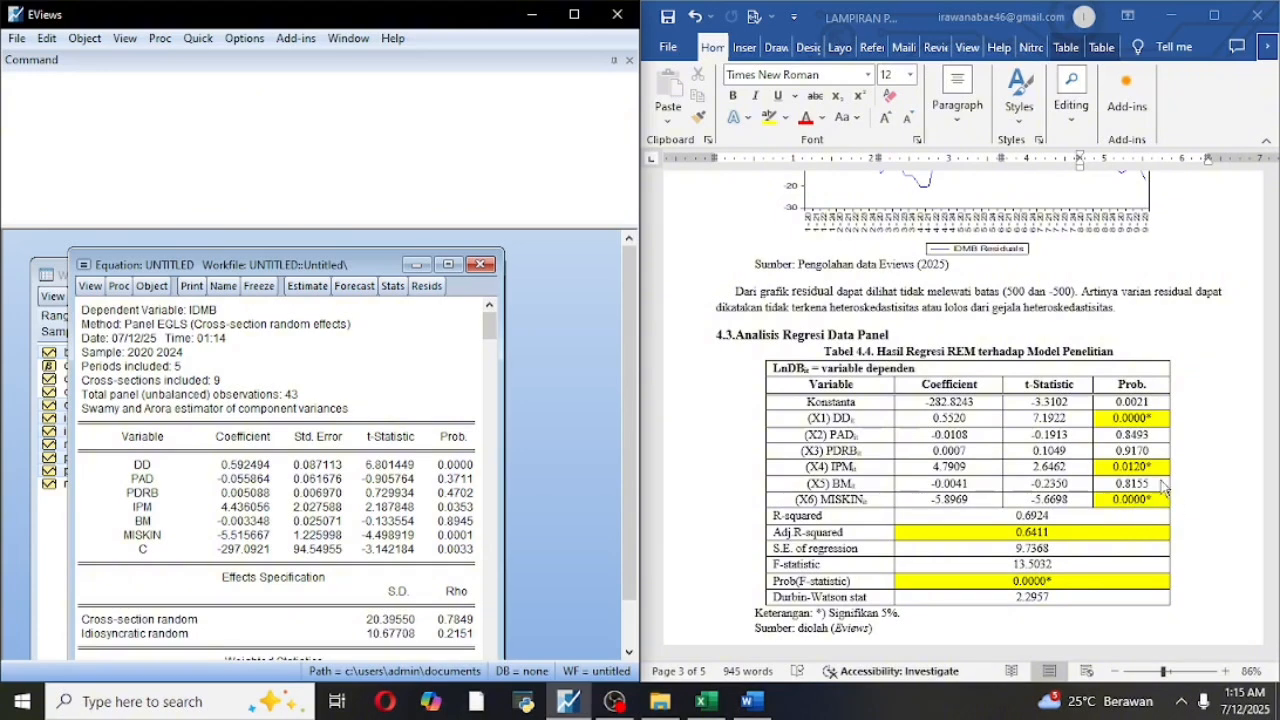
Review Table 4.4, the panel regression equation and the t-test interpretations in section 4.4 Pengujian Hipotesis of the Word document.
{"action": "scroll", "coordinate": [1045, 445], "scroll_direction": "down", "scroll_amount": 3}
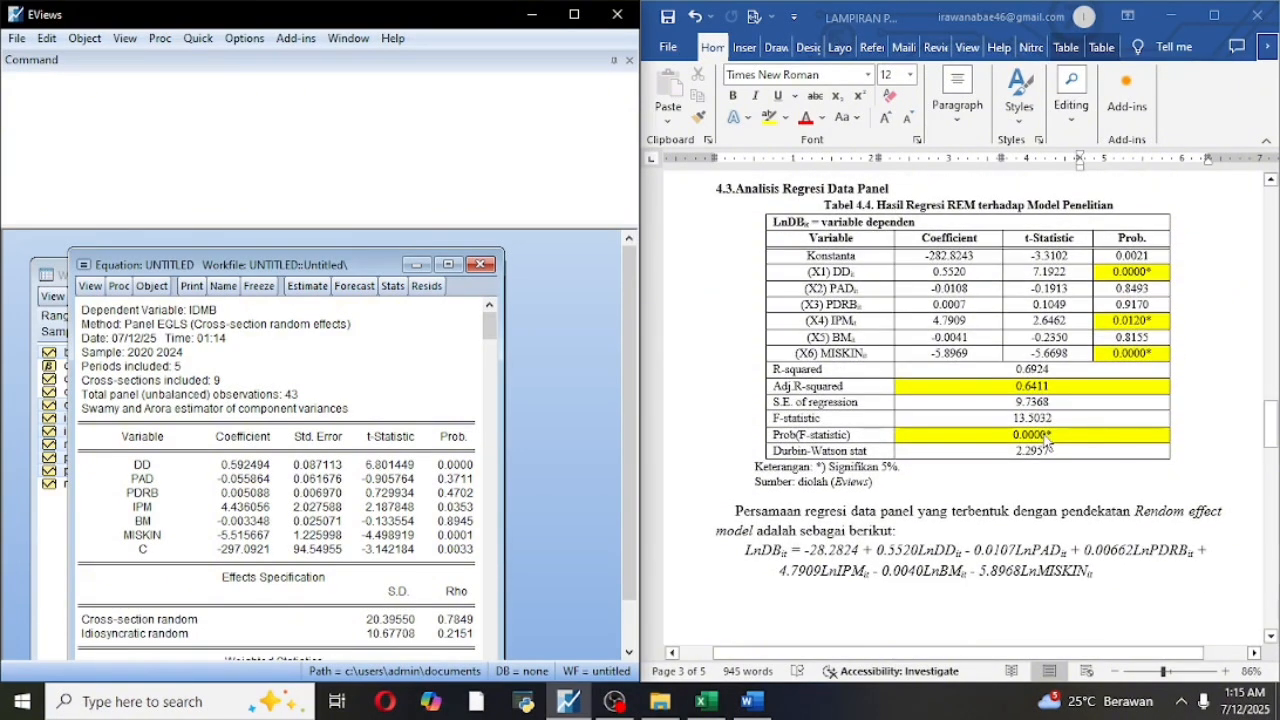
{"action": "scroll", "coordinate": [1028, 402], "scroll_direction": "down", "scroll_amount": 1}
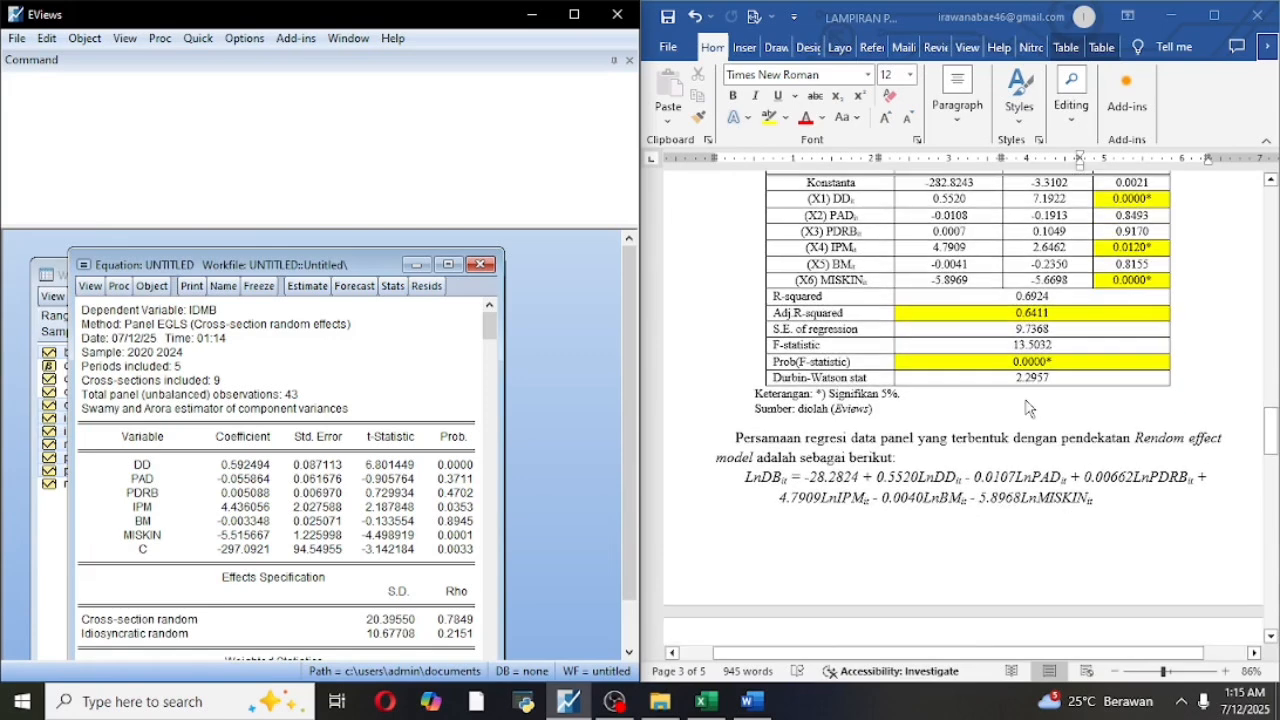
{"action": "scroll", "coordinate": [1005, 422], "scroll_direction": "down", "scroll_amount": 1}
{"action": "scroll", "coordinate": [1005, 422], "scroll_direction": "down", "scroll_amount": 3}
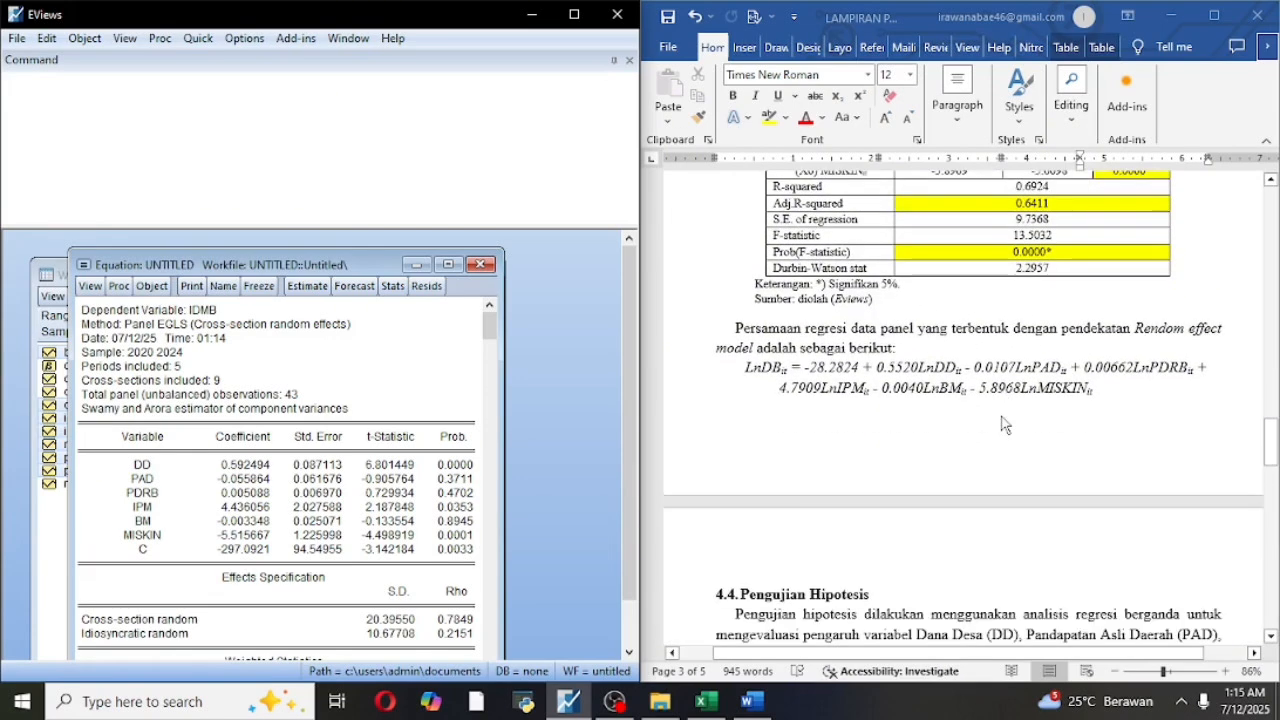
{"action": "scroll", "coordinate": [1005, 424], "scroll_direction": "down", "scroll_amount": 2}
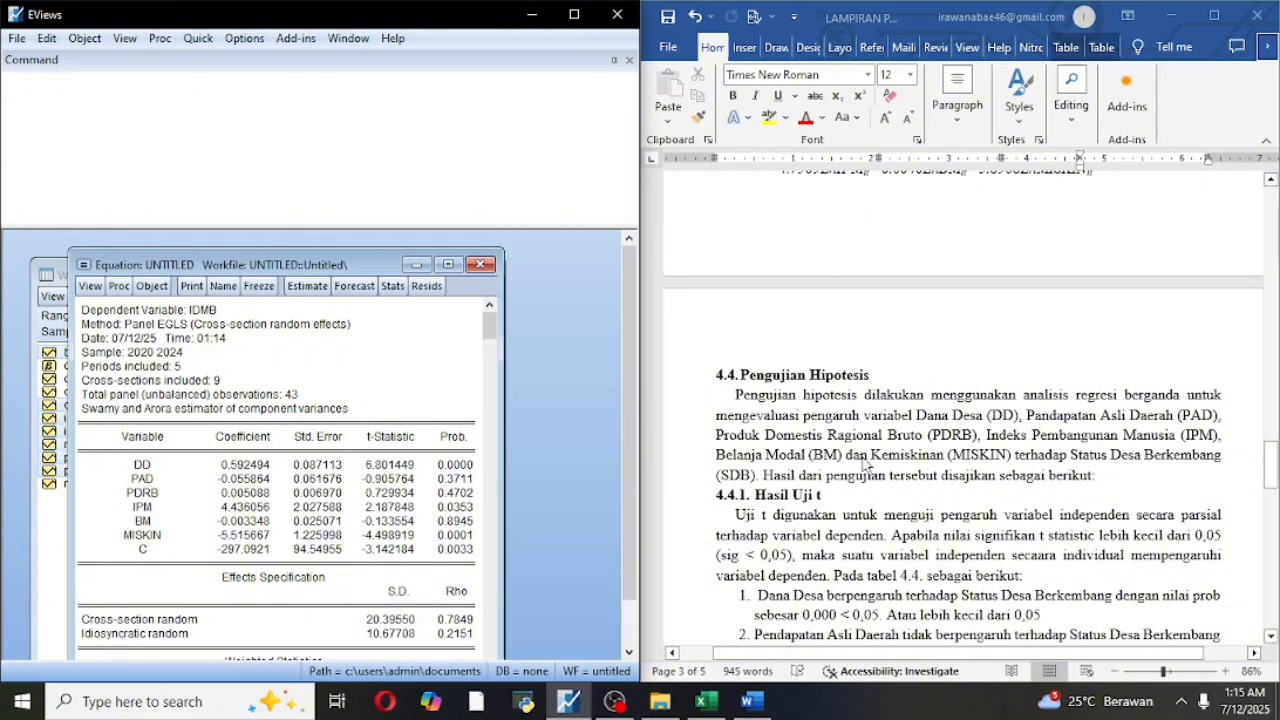
{"action": "scroll", "coordinate": [864, 468], "scroll_direction": "down", "scroll_amount": 1}
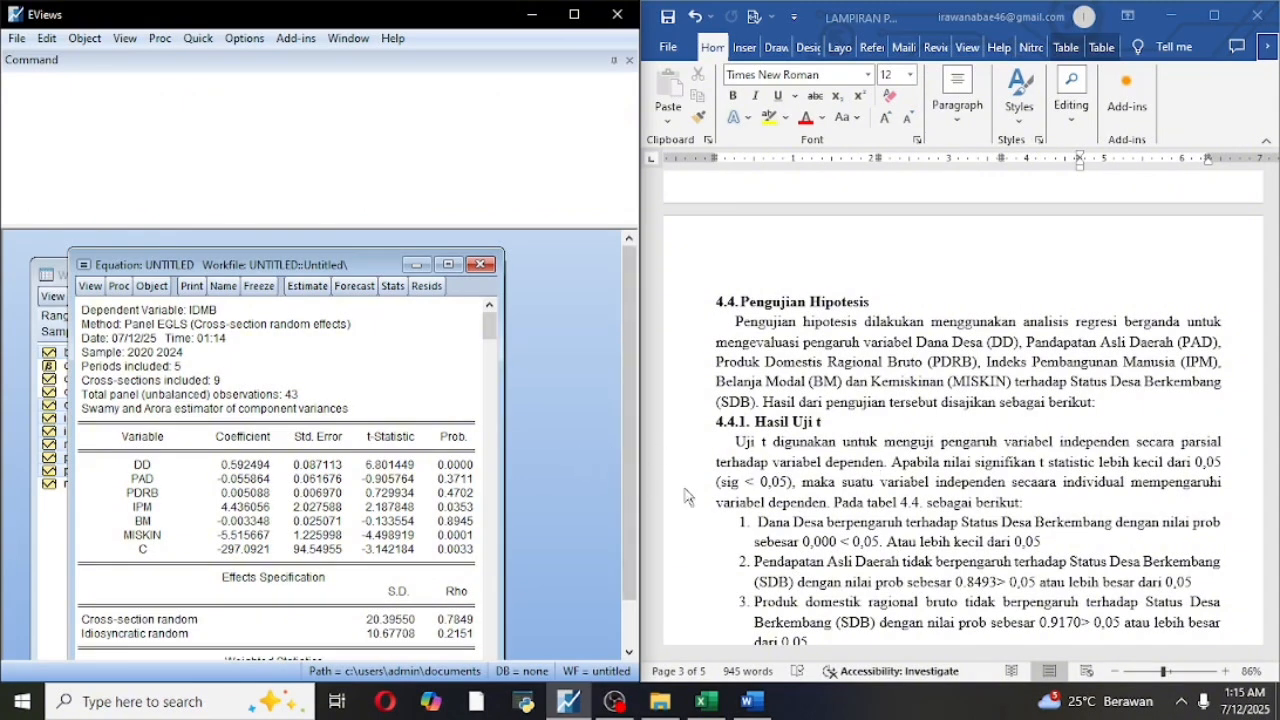
{"action": "scroll", "coordinate": [857, 505], "scroll_direction": "down", "scroll_amount": 1}
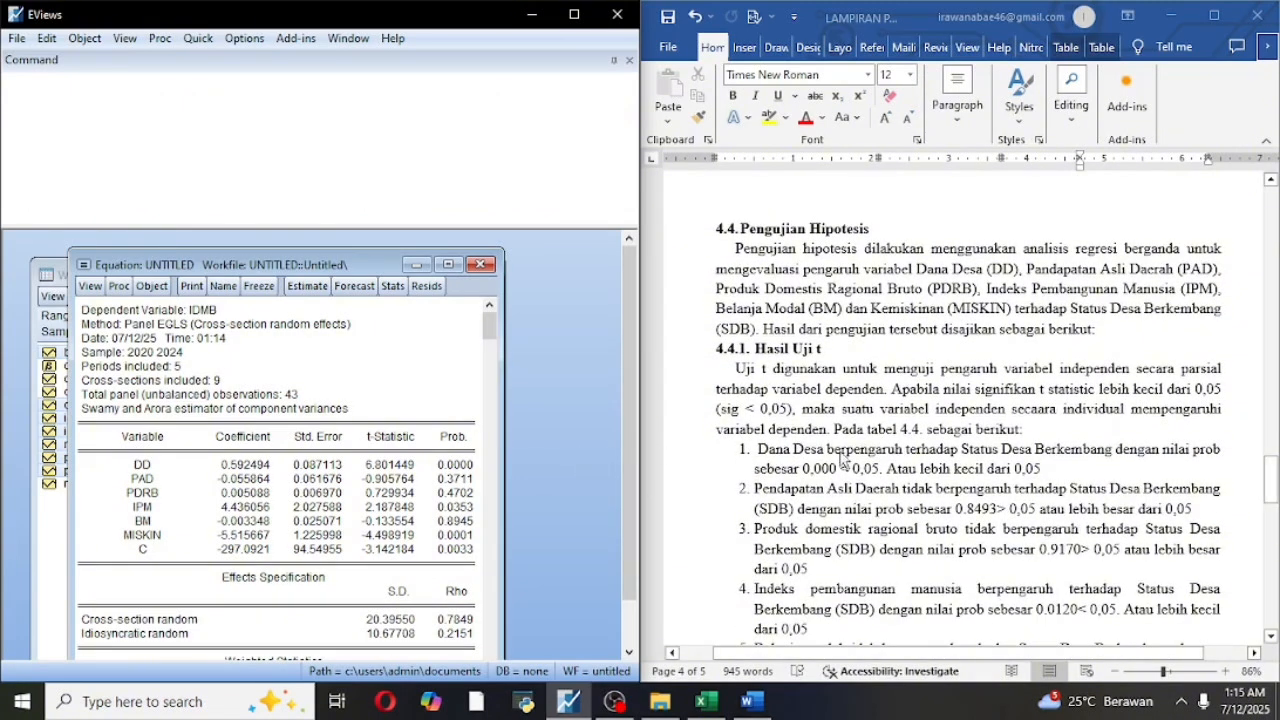
{"action": "scroll", "coordinate": [848, 452], "scroll_direction": "down", "scroll_amount": 1}
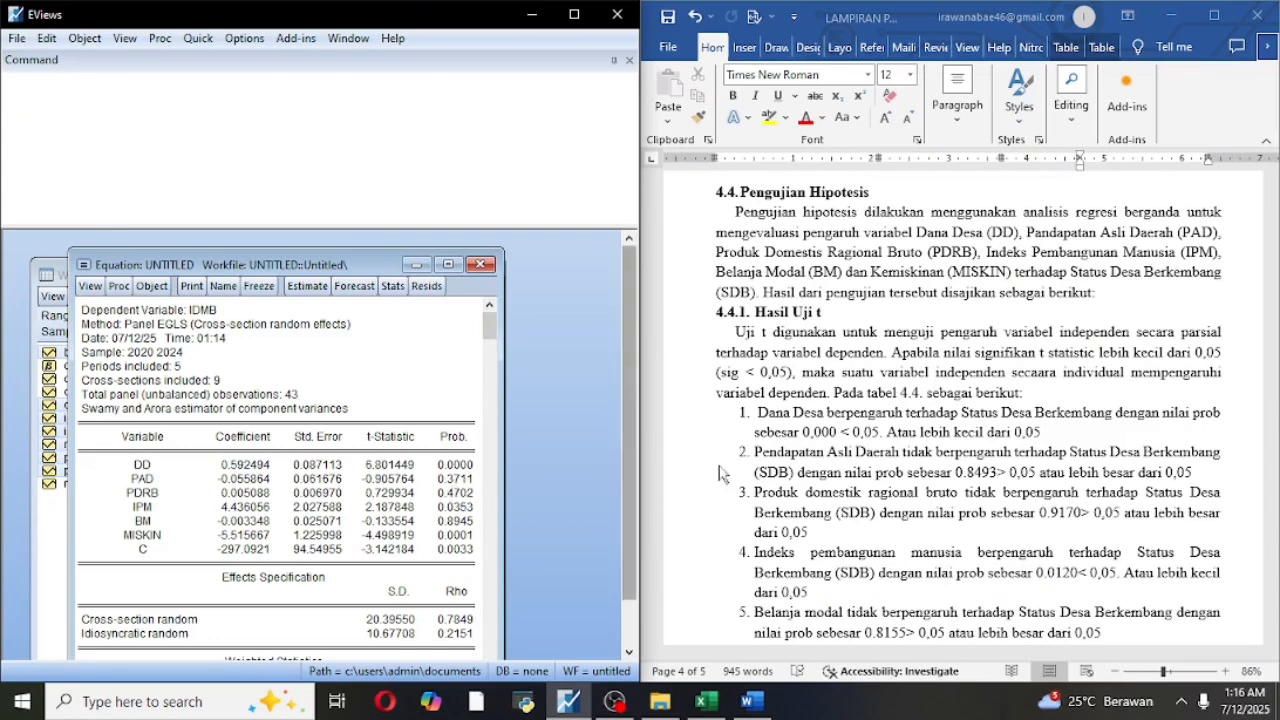
Check the six t-test conclusions in section 4.4.1 of the Word report against the probabilities in the random effects output.
{"action": "scroll", "coordinate": [783, 452], "scroll_direction": "down", "scroll_amount": 2}
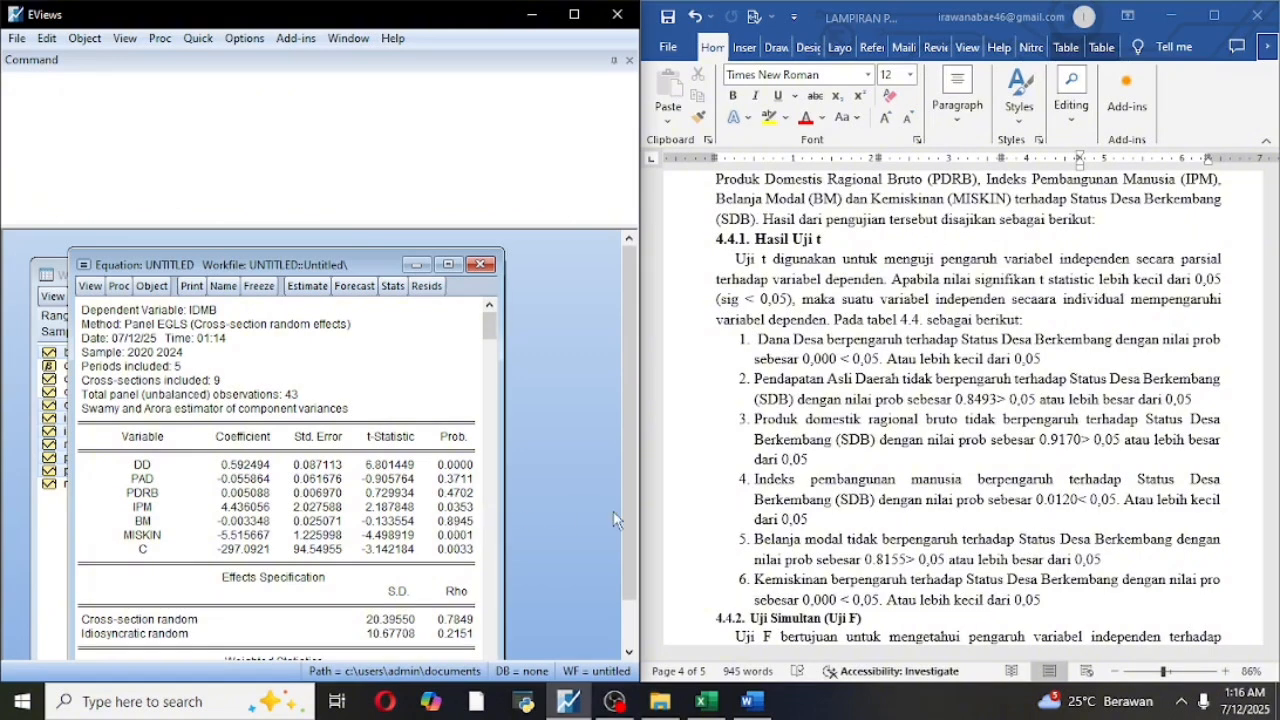
{"action": "scroll", "coordinate": [840, 498], "scroll_direction": "down", "scroll_amount": 1}
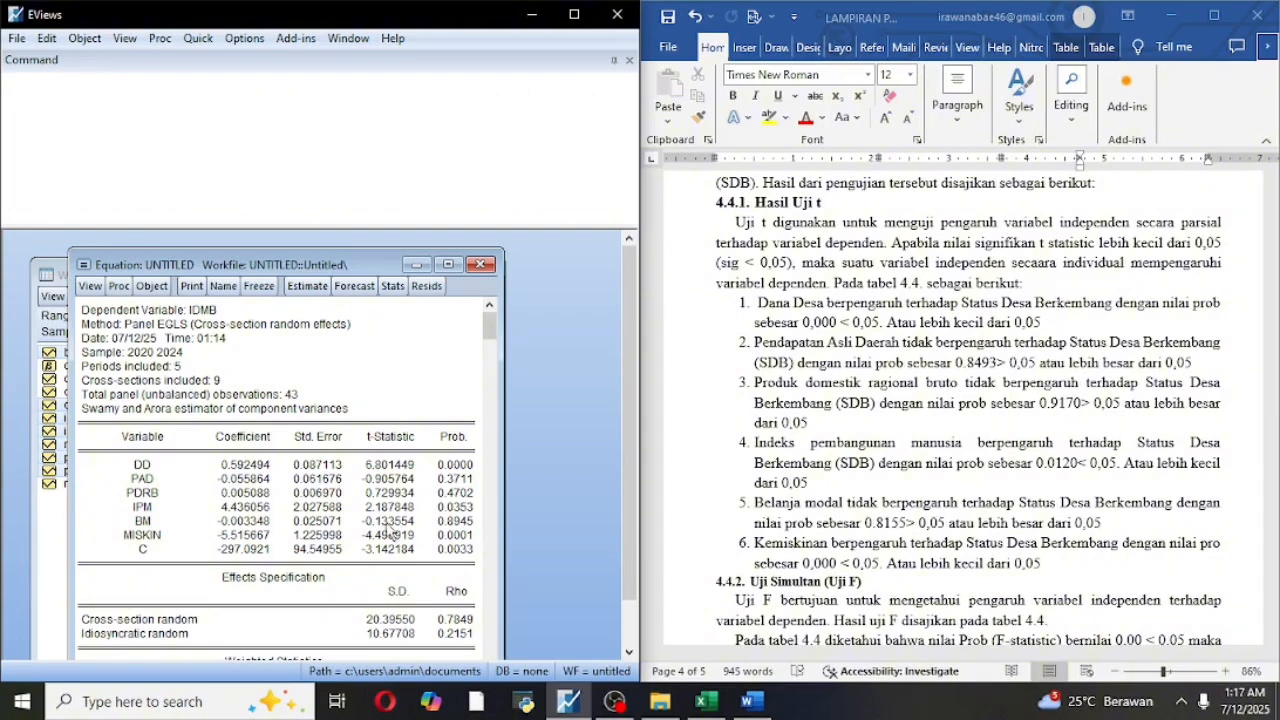
{"action": "scroll", "coordinate": [806, 415], "scroll_direction": "down", "scroll_amount": 3}
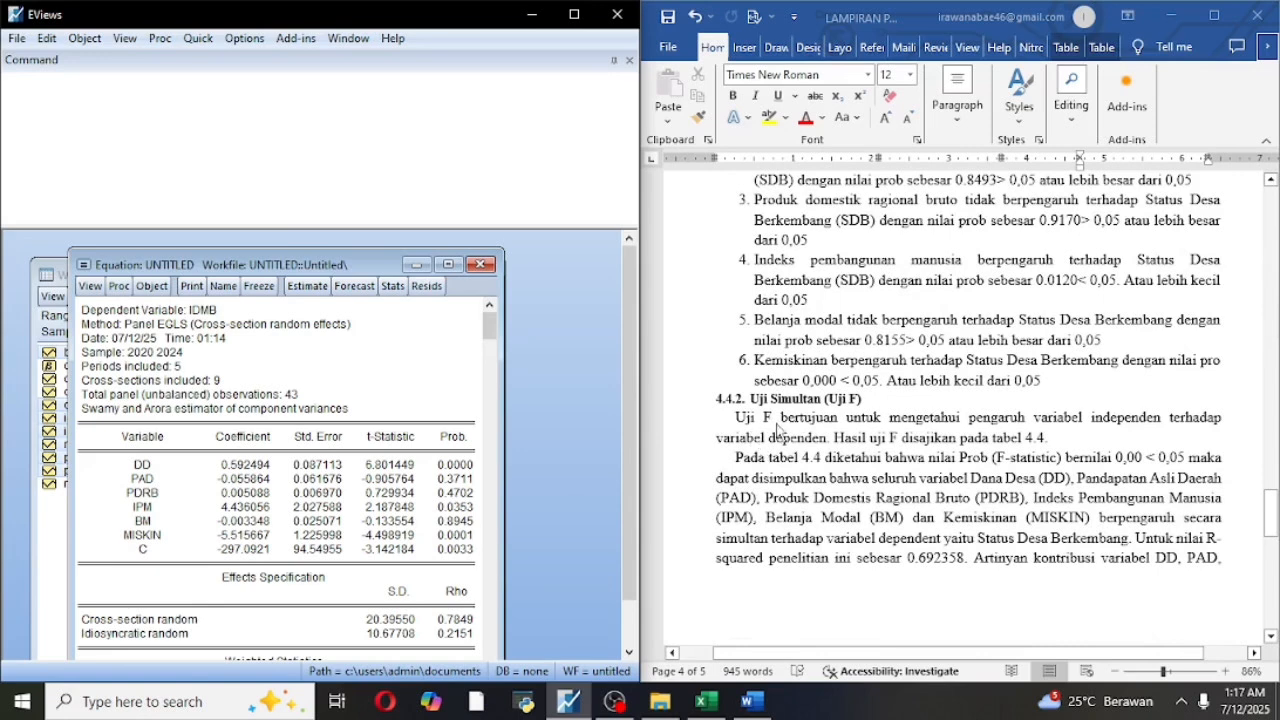
Compare the weighted statistics of the random effects output in EViews with the F-test and R-squared interpretation in section 4.4.2 of the report.
{"action": "scroll", "coordinate": [405, 479], "scroll_direction": "down", "scroll_amount": 5}
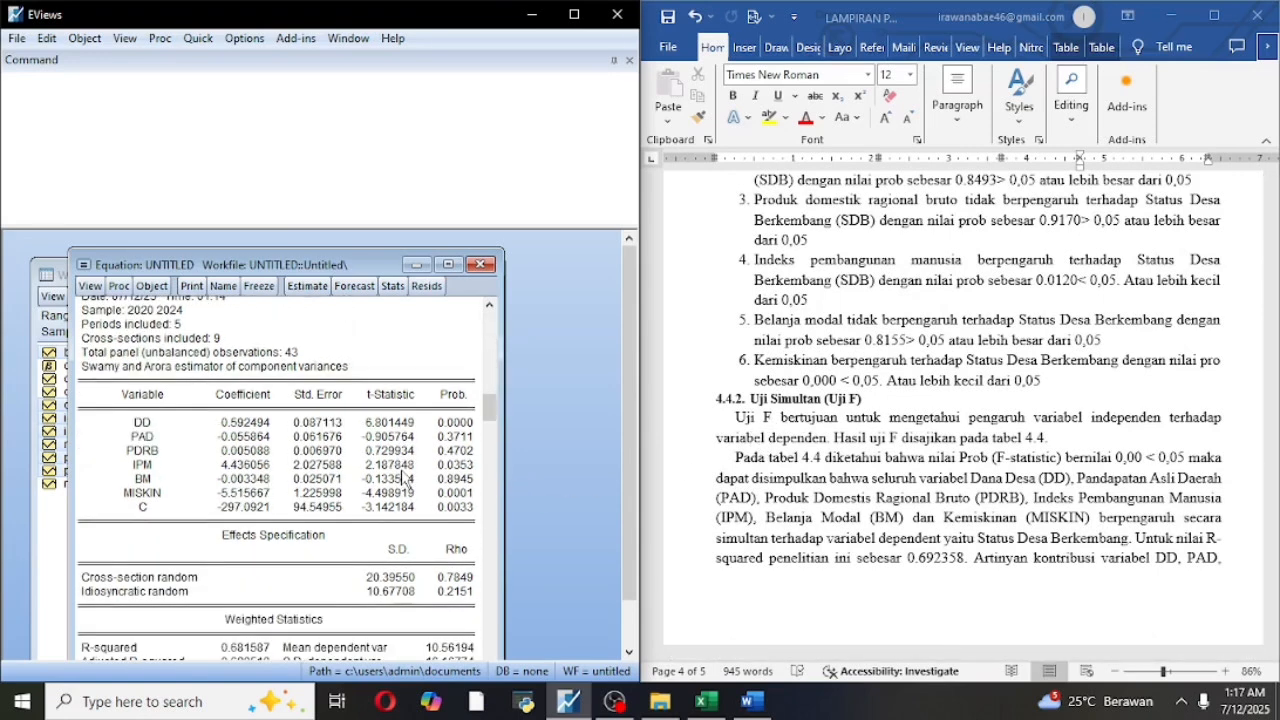
{"action": "scroll", "coordinate": [405, 479], "scroll_direction": "down", "scroll_amount": 5}
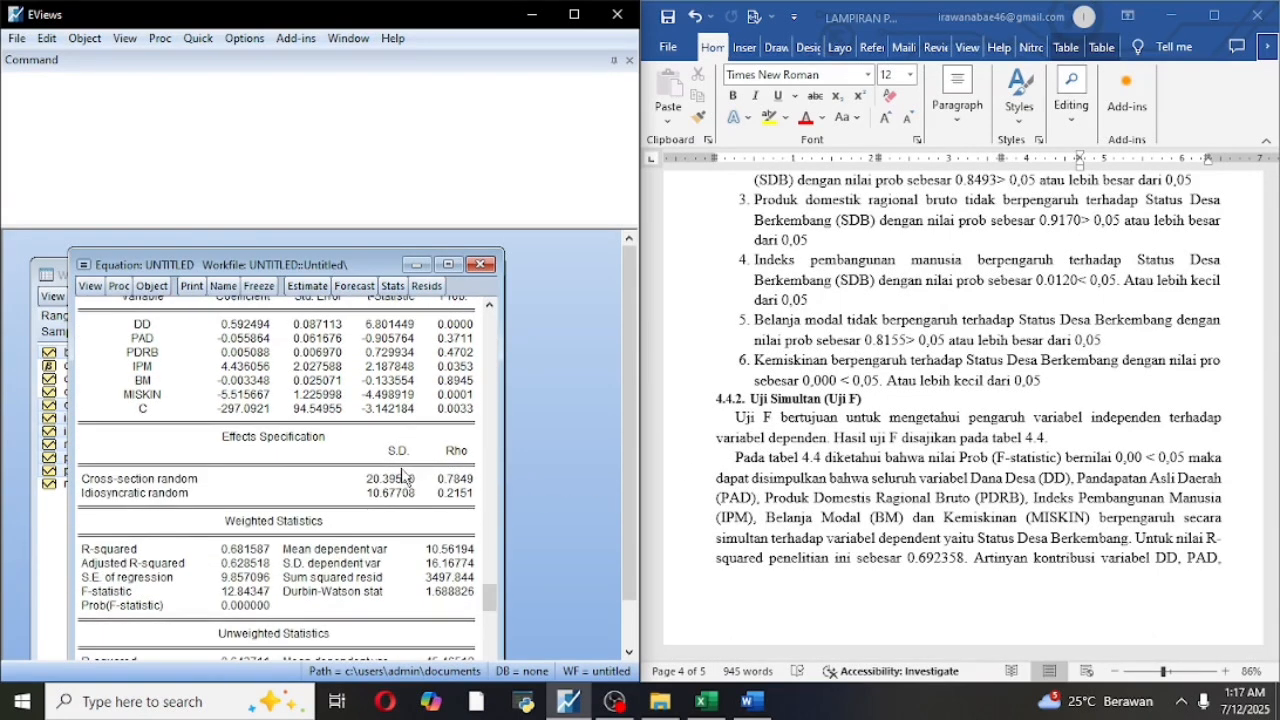
{"action": "scroll", "coordinate": [405, 478], "scroll_direction": "down", "scroll_amount": 1}
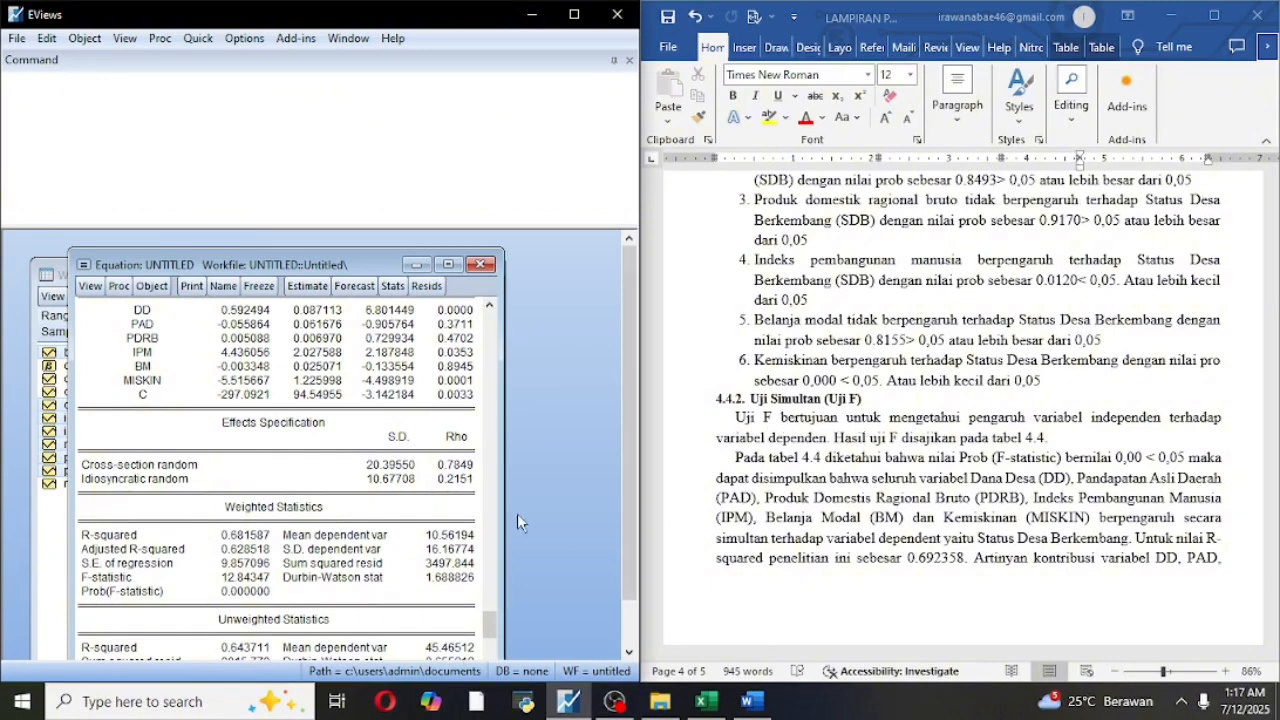
{"action": "scroll", "coordinate": [418, 495], "scroll_direction": "down", "scroll_amount": 1}
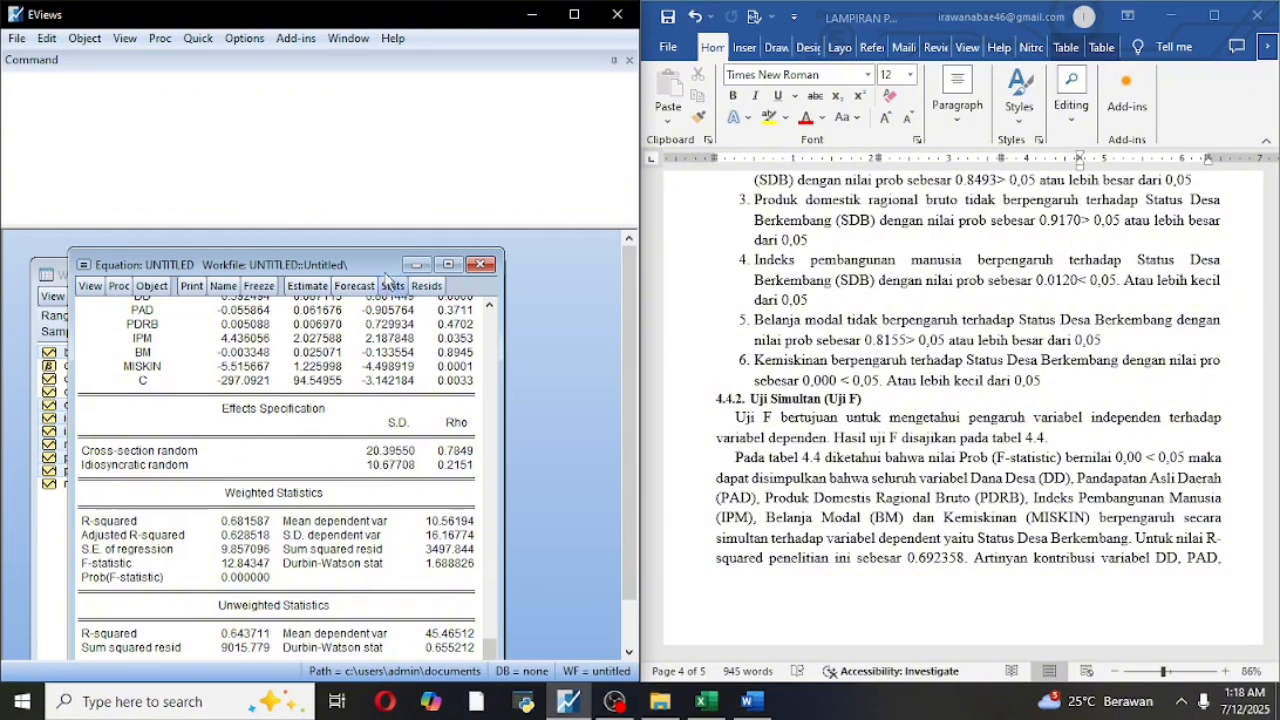
{"action": "left_click_drag", "start_coordinate": [386, 268], "coordinate": [385, 248]}
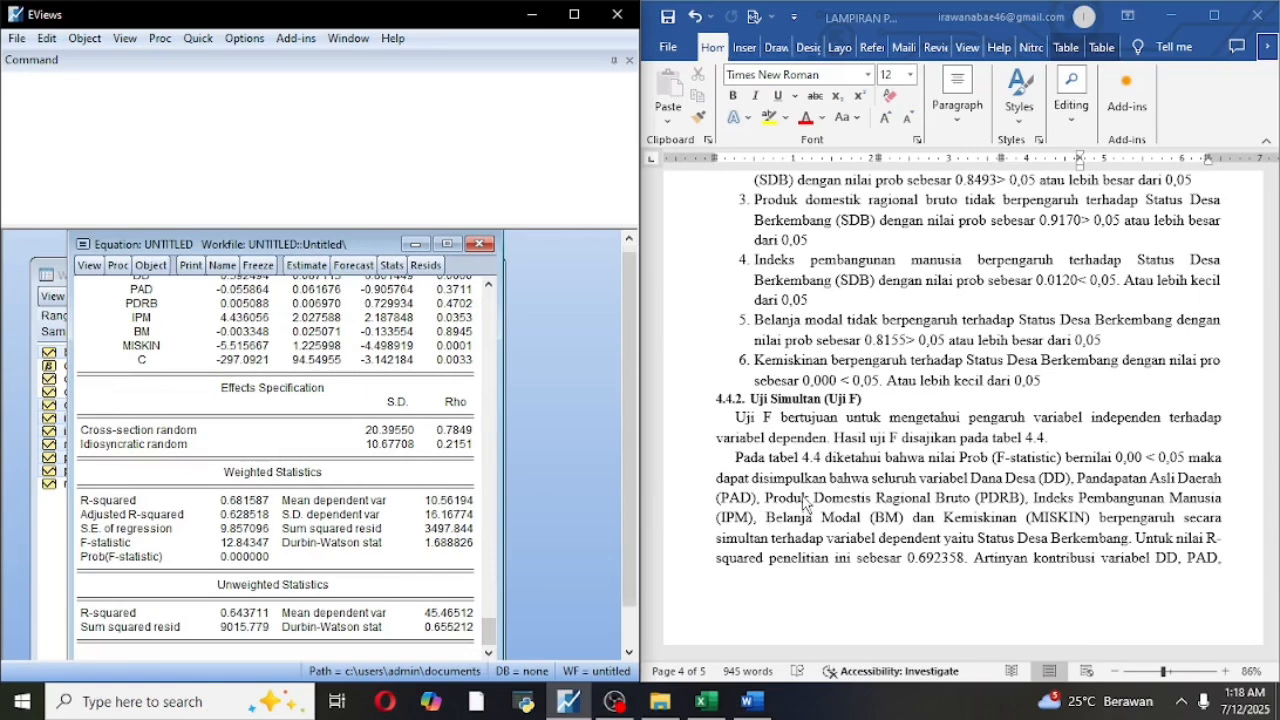
{"action": "scroll", "coordinate": [806, 505], "scroll_direction": "up", "scroll_amount": 2}
{"action": "scroll", "coordinate": [810, 490], "scroll_direction": "down", "scroll_amount": 5}
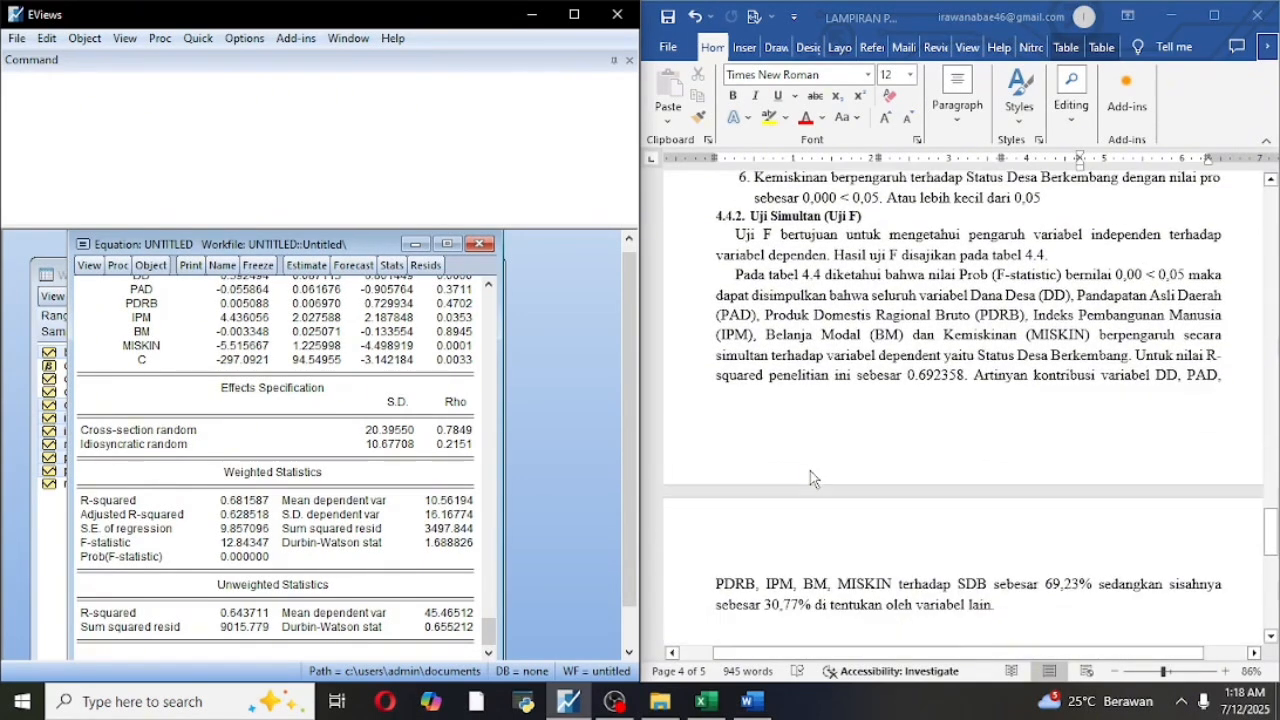
{"action": "scroll", "coordinate": [810, 478], "scroll_direction": "down", "scroll_amount": 3}
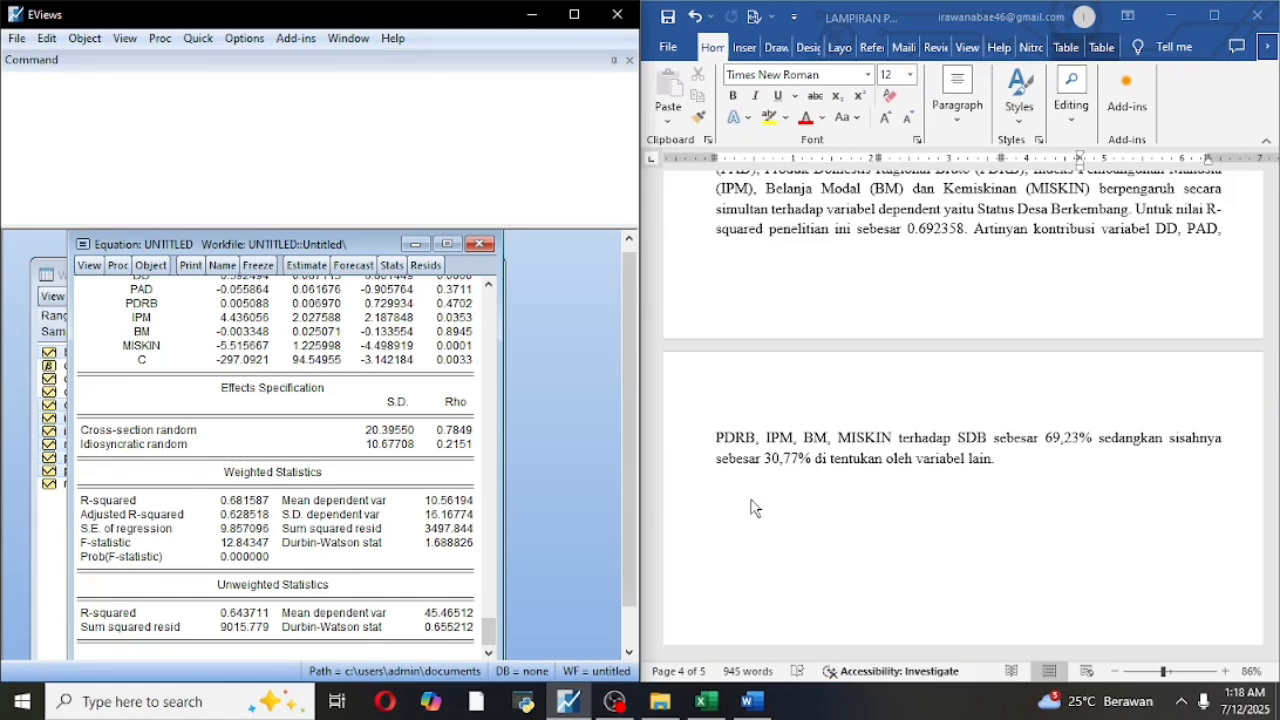
In the R-squared interpretation of the Word report, set the variables' contribution to SDB to 63%.
{"action": "left_click", "coordinate": [1066, 436]}
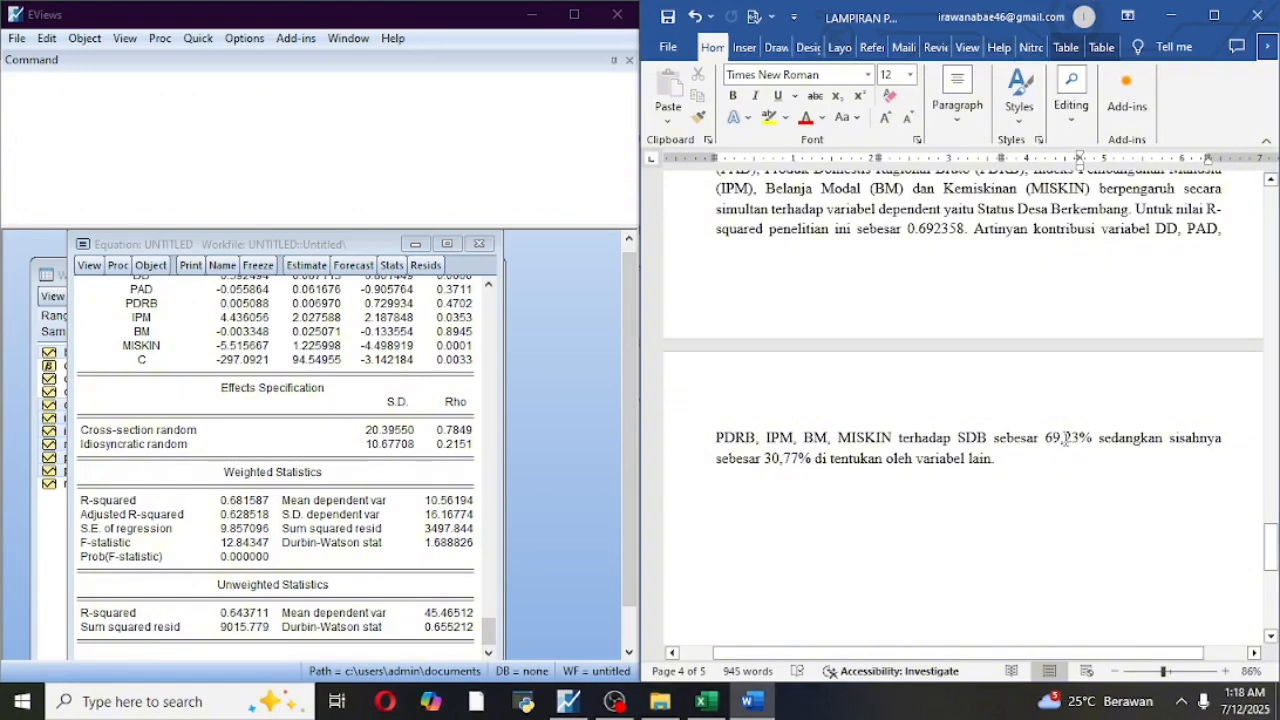
{"action": "key", "text": "BackSpace"}
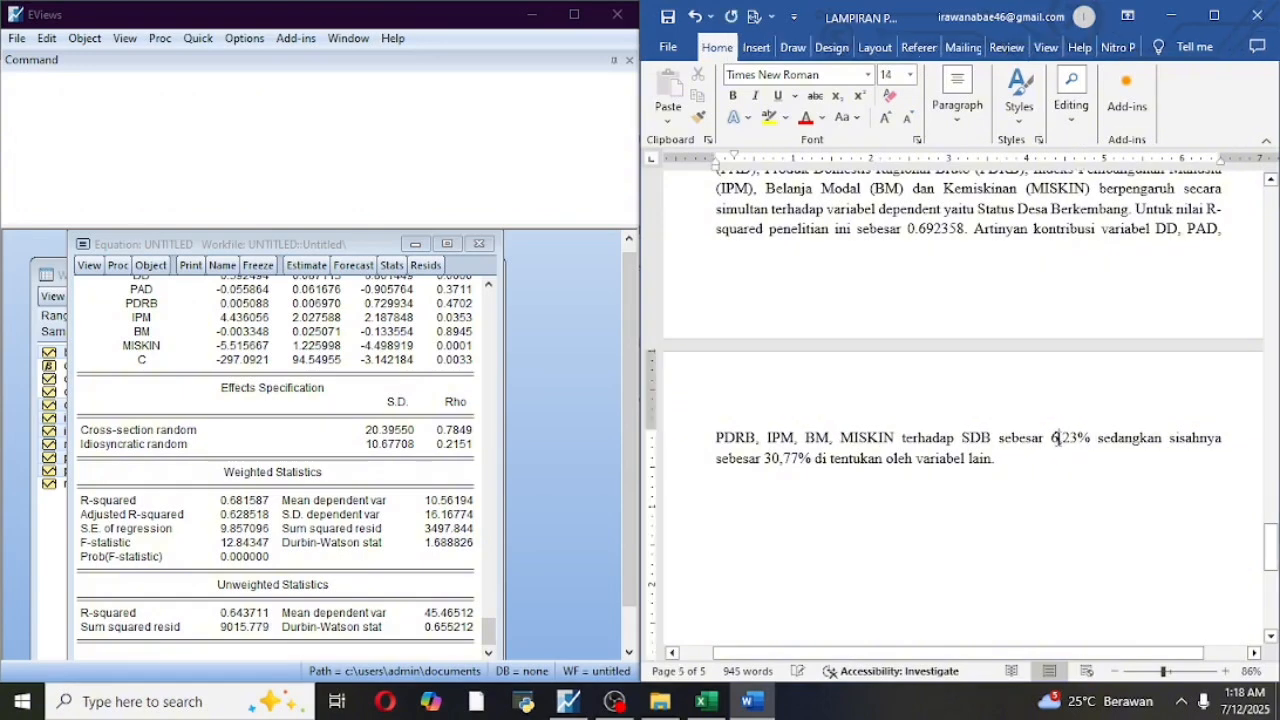
{"action": "key", "text": "BackSpace"}
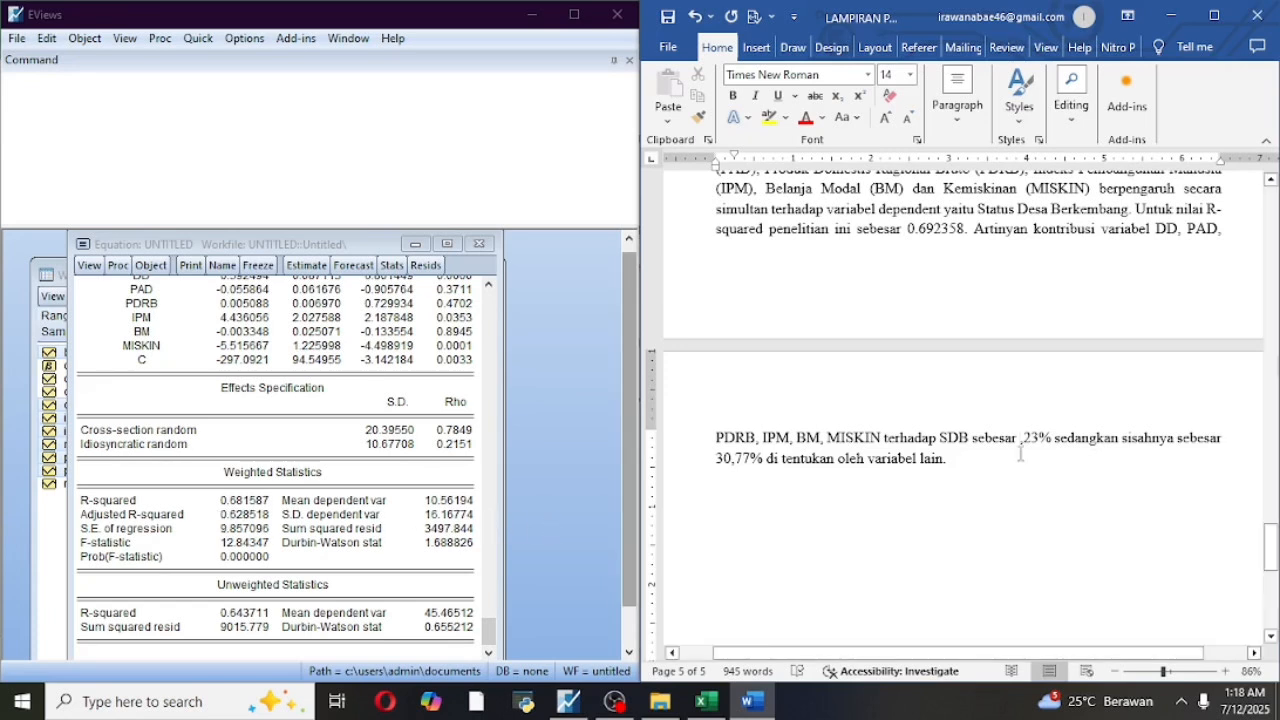
{"action": "type", "text": "62"}
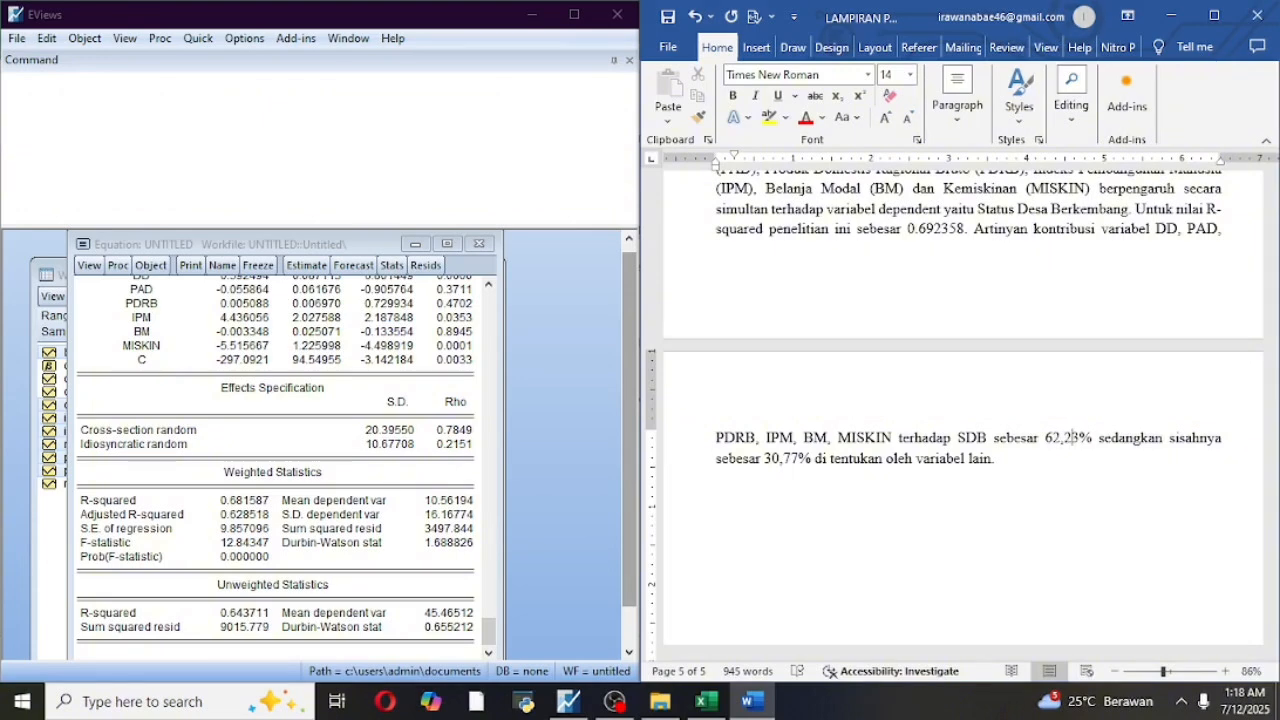
{"action": "key", "text": "BackSpace"}
{"action": "key", "text": "BackSpace"}
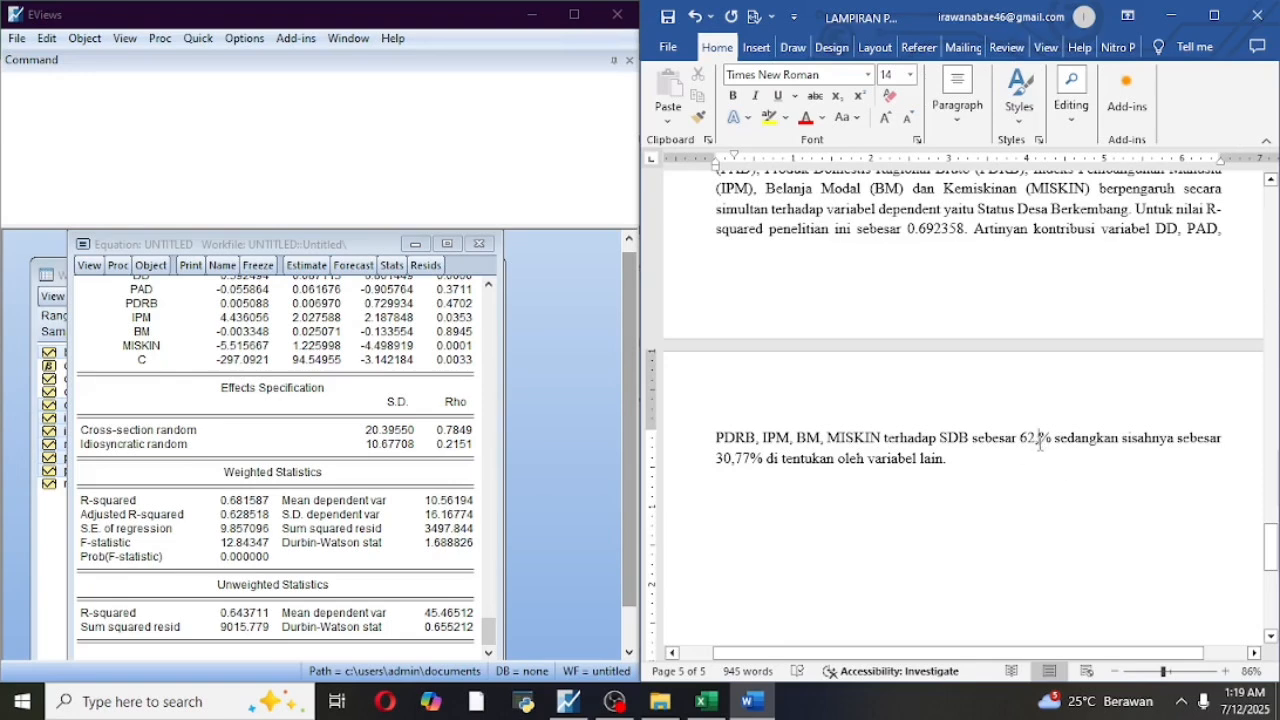
{"action": "key", "text": "BackSpace"}
{"action": "key", "text": "BackSpace"}
{"action": "type", "text": "3"}
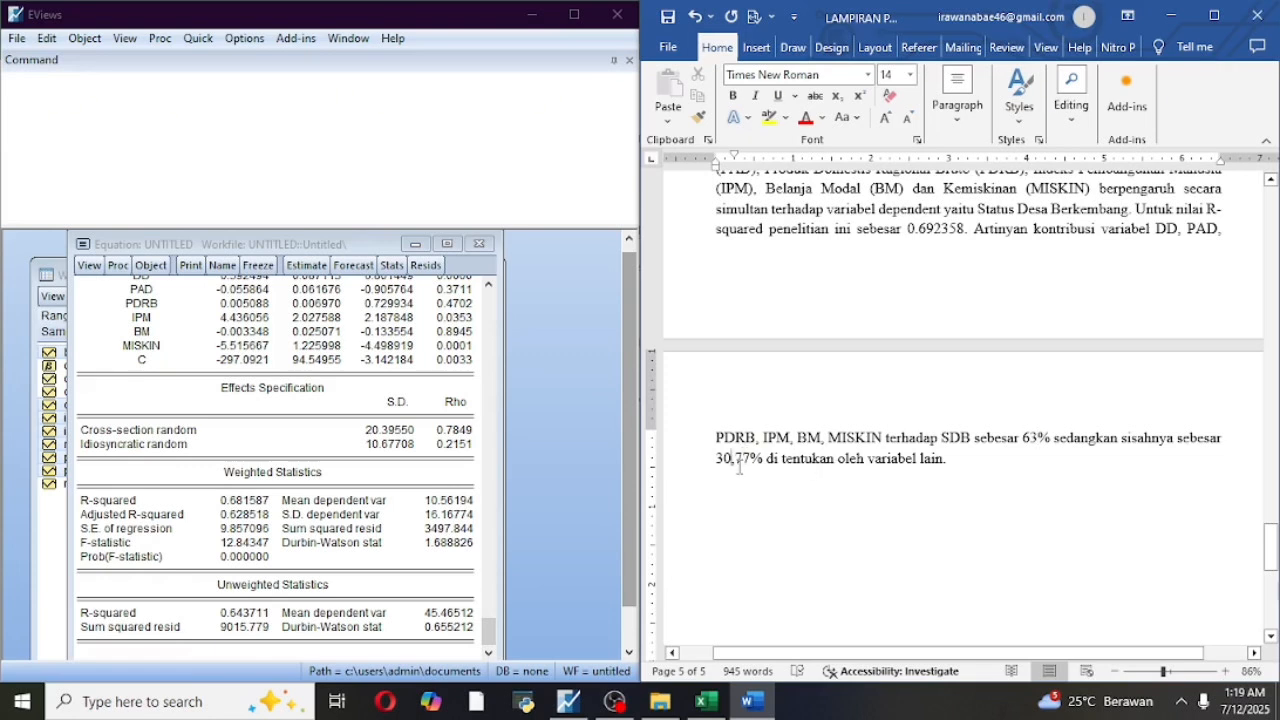
Set the remaining share determined by other variables to 37% in the report's closing sentence.
{"action": "key", "text": "BackSpace"}
{"action": "key", "text": "BackSpace"}
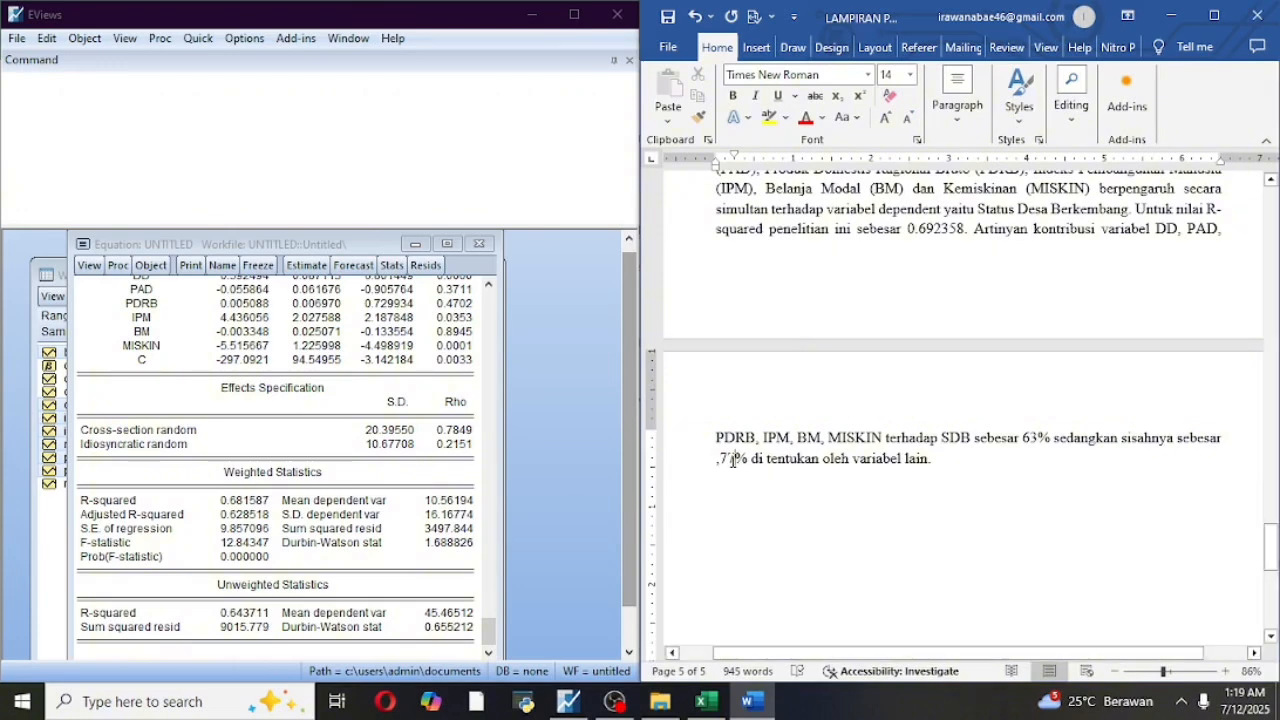
{"action": "key", "text": "BackSpace"}
{"action": "key", "text": "BackSpace"}
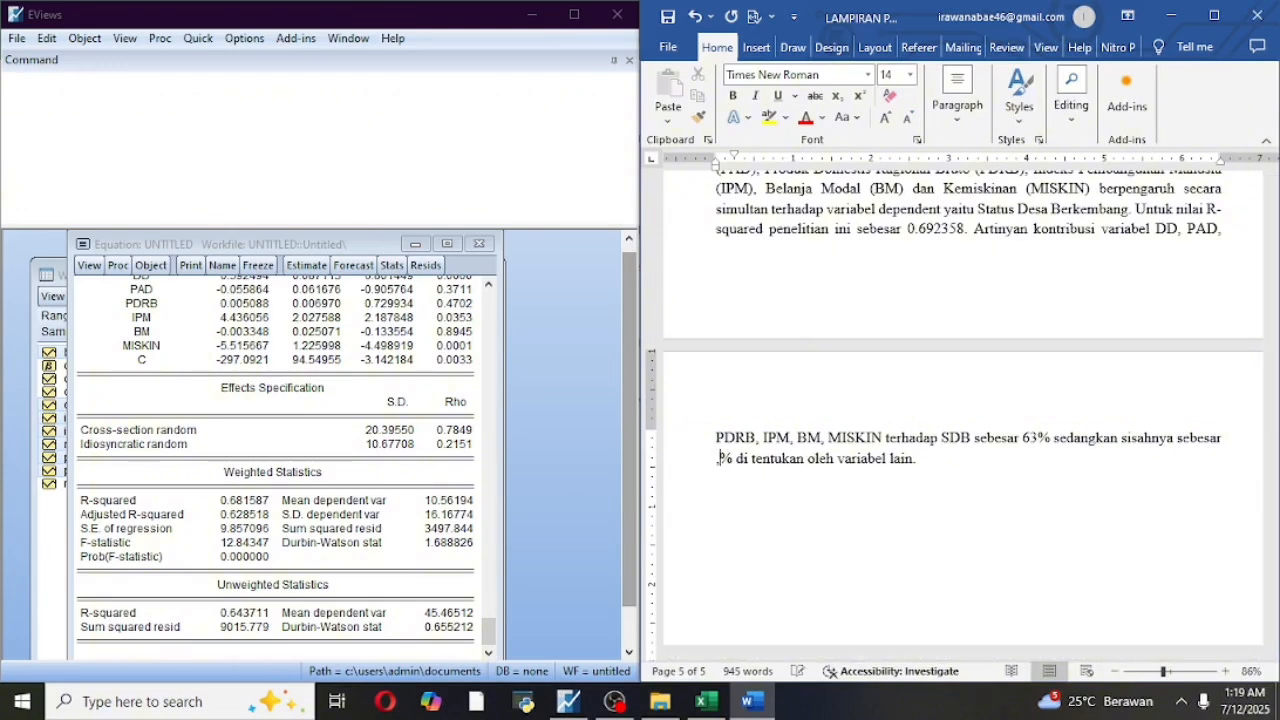
{"action": "key", "text": "BackSpace"}
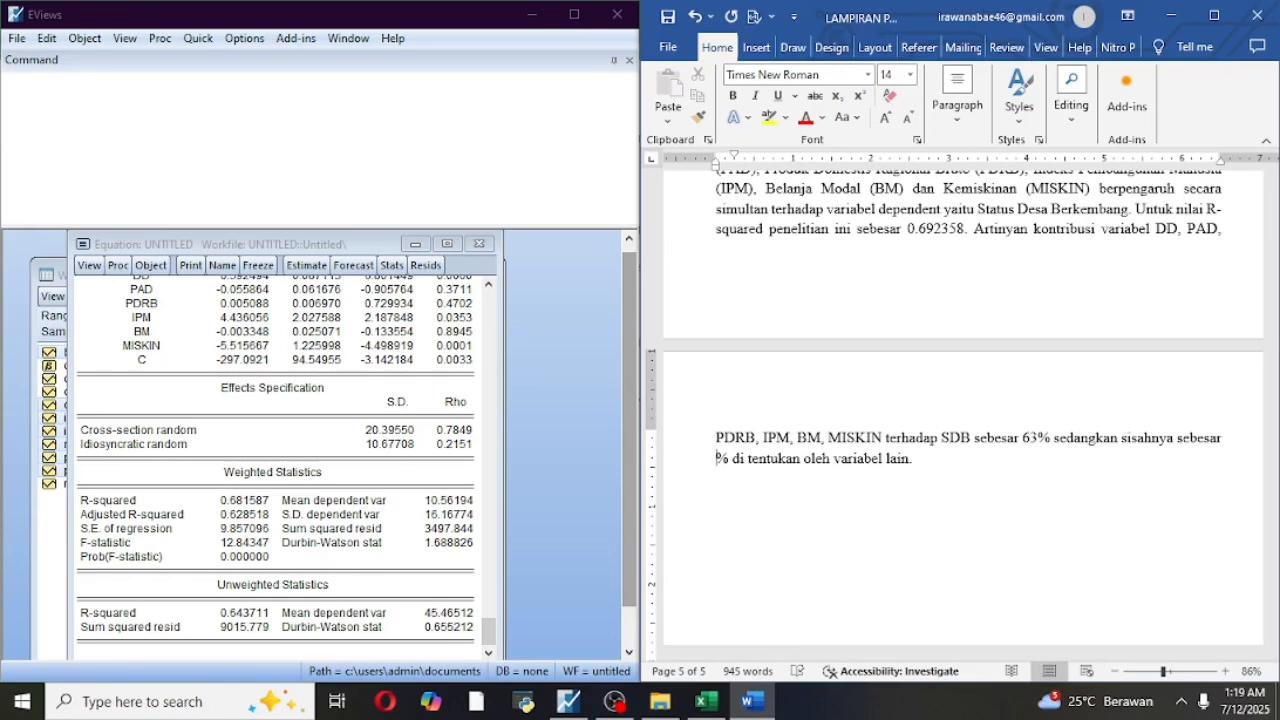
{"action": "type", "text": "37"}
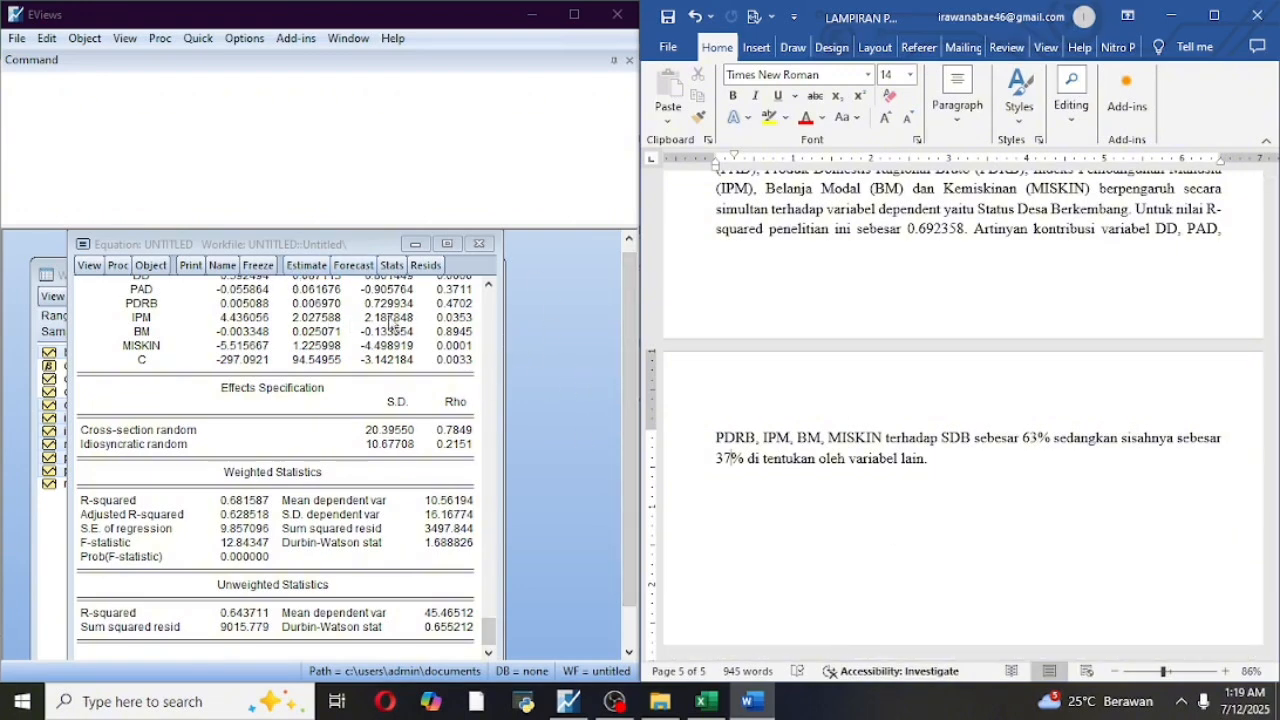
Return to the beginning of the Word report to view the LAMPIRAN heading and Table 4.1 with the panel model tests.
{"action": "scroll", "coordinate": [822, 330], "scroll_direction": "up", "scroll_amount": 10}
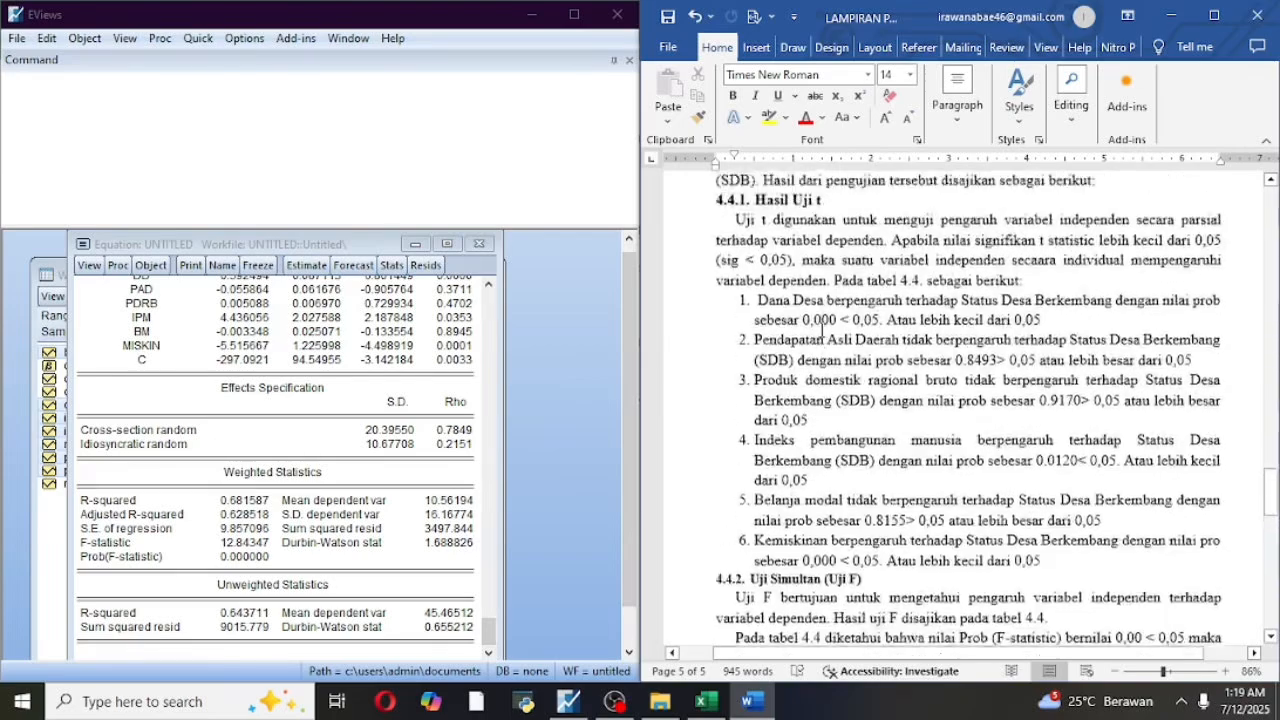
{"action": "scroll", "coordinate": [822, 330], "scroll_direction": "up", "scroll_amount": 15}
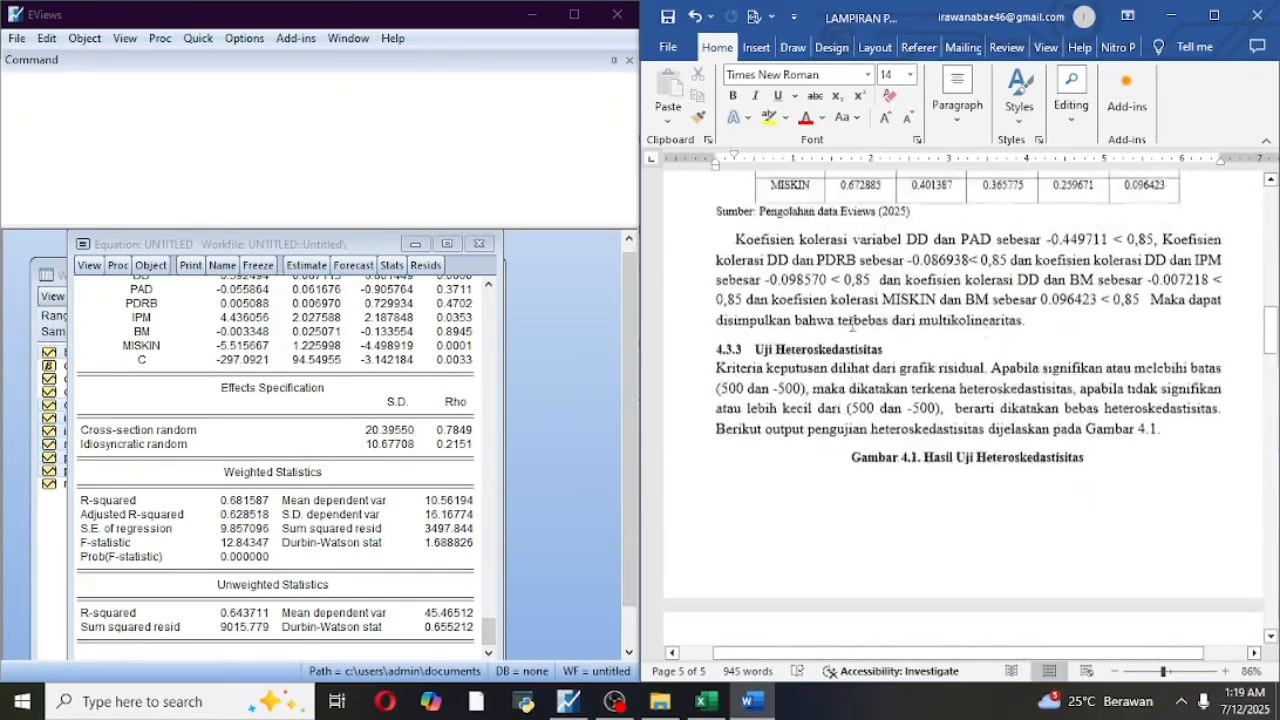
{"action": "scroll", "coordinate": [851, 322], "scroll_direction": "up", "scroll_amount": 20}
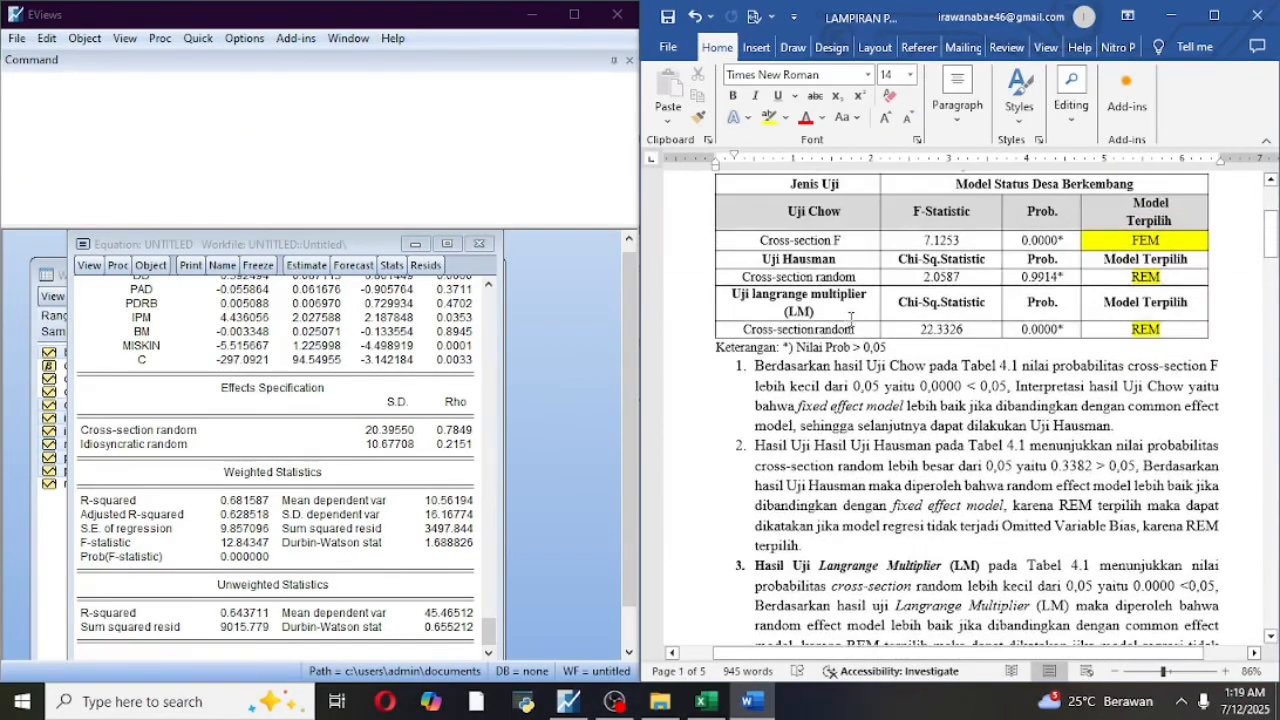
{"action": "scroll", "coordinate": [851, 320], "scroll_direction": "up", "scroll_amount": 4}
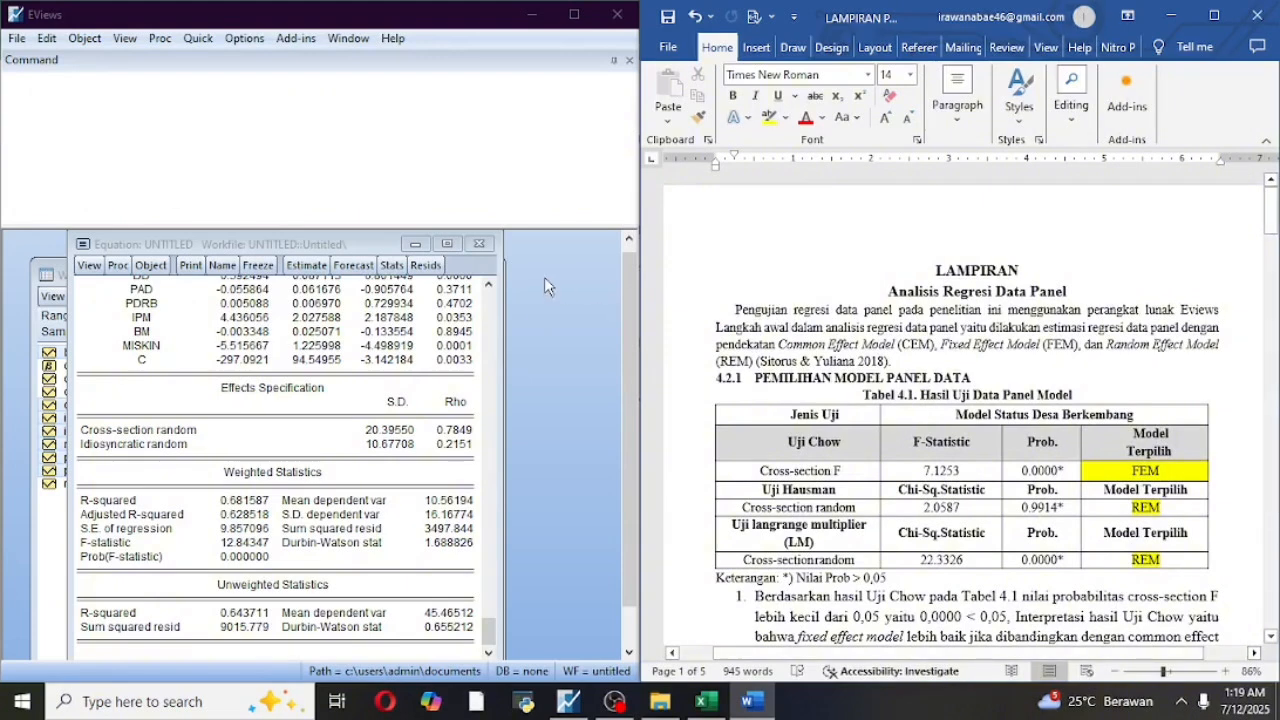